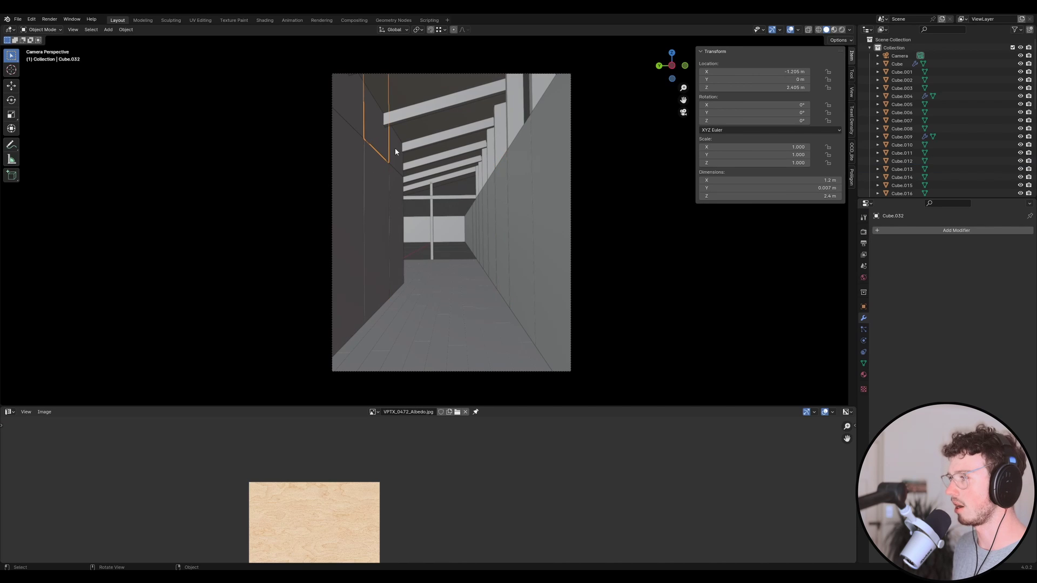
Inspect the left-wall panels, door, right-wall panel and upper-left frame piece one by one.
left_click(376, 196)
left_click(375, 194)
left_click(359, 162)
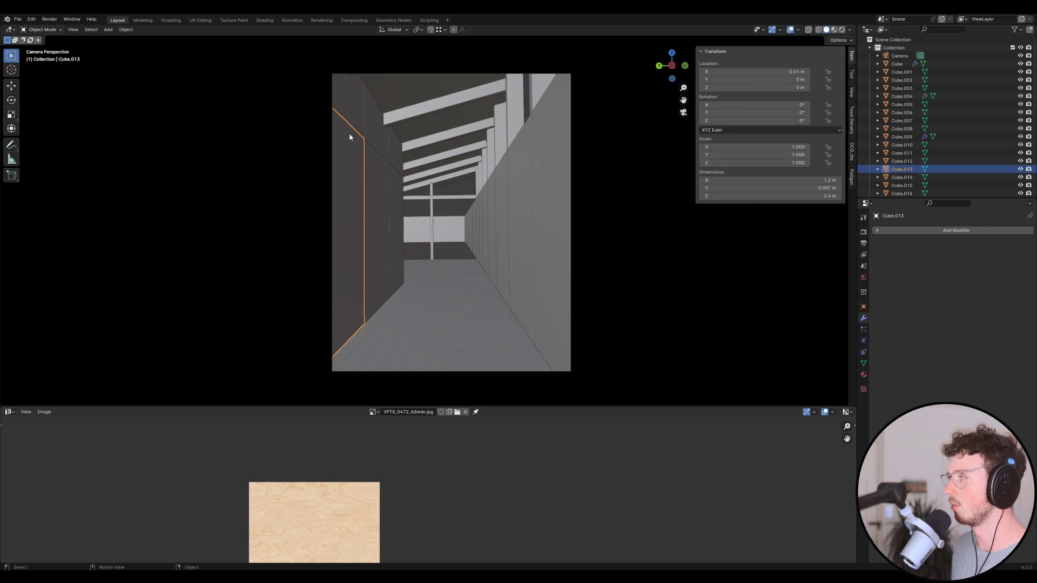
left_click(365, 127)
left_click(389, 143)
left_click(395, 147)
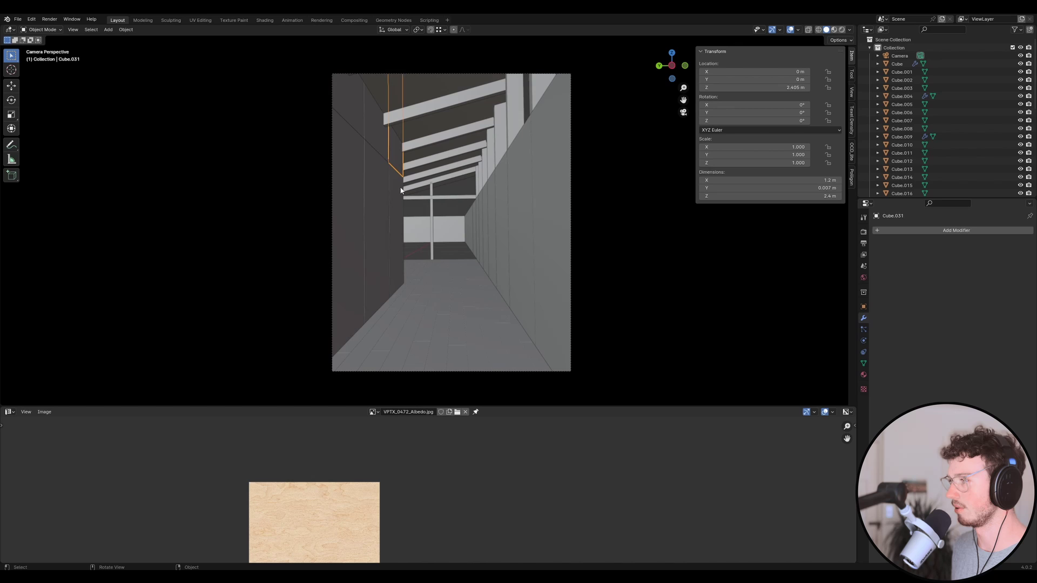
left_click(376, 190)
left_click(376, 190)
left_click(359, 181)
left_click(566, 190)
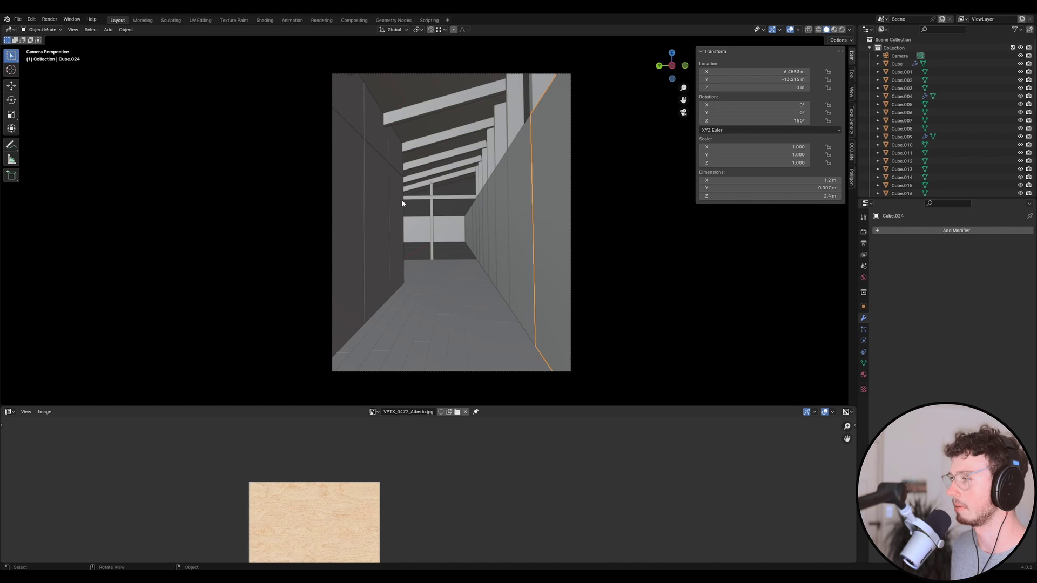
left_click(385, 150)
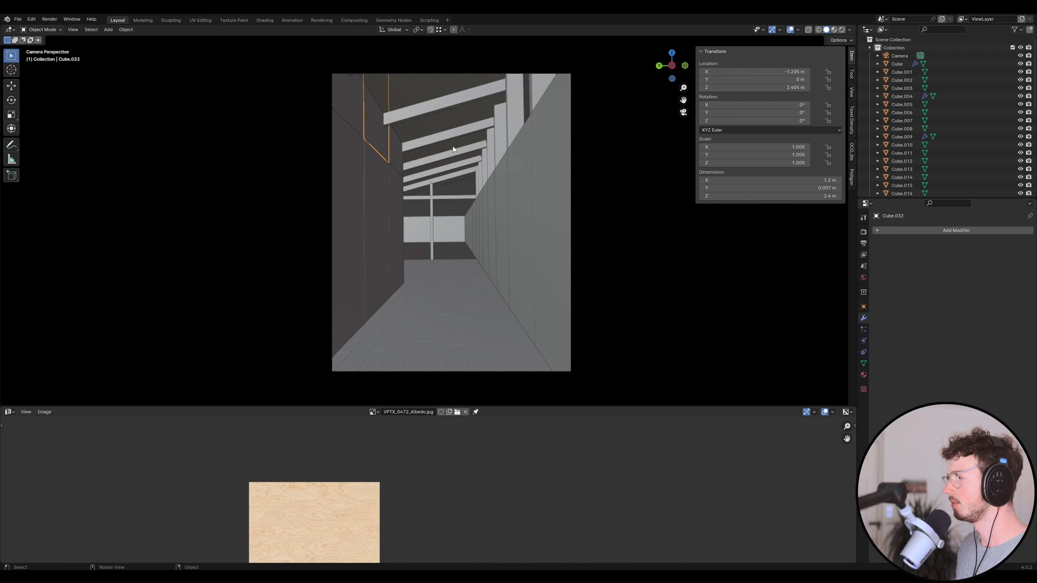
Leave the camera view and orbit around the thin posts to find the ceiling beam array.
middle_click_drag(424, 185, 489, 165)
left_click(340, 138)
middle_click_drag(340, 138, 417, 166)
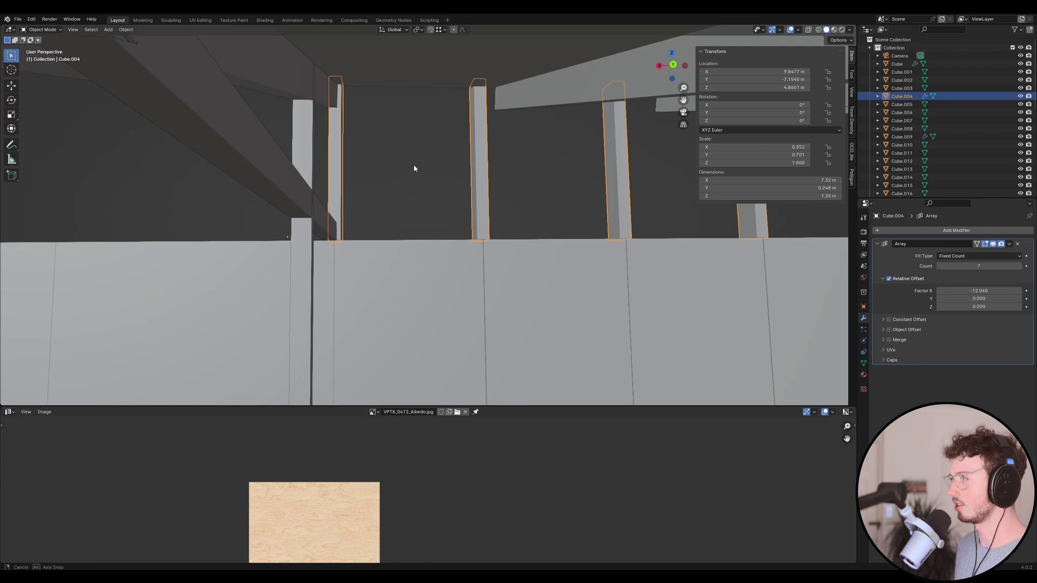
middle_click_drag(514, 171, 396, 143)
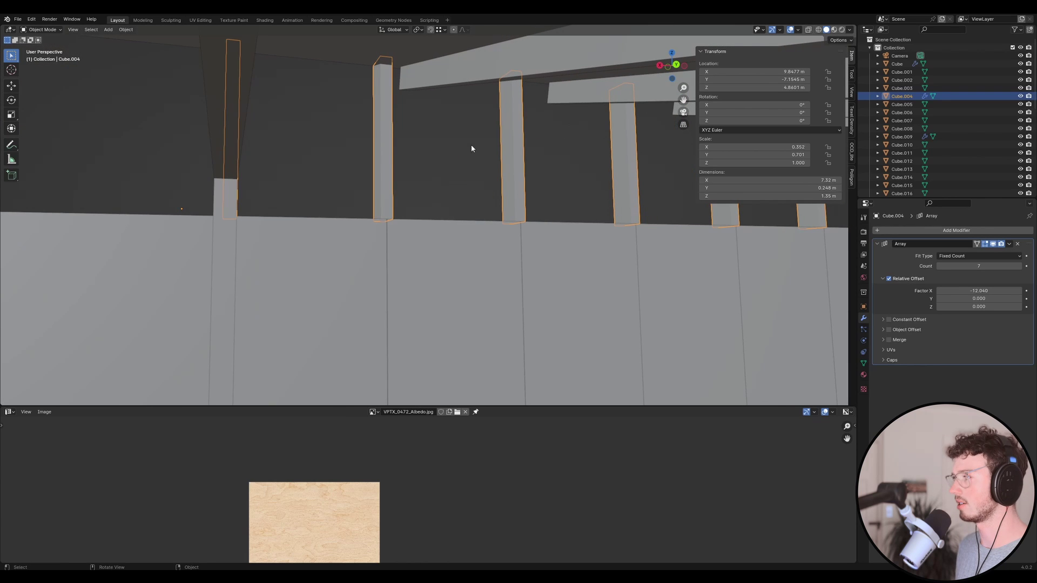
middle_click_drag(645, 161, 380, 194)
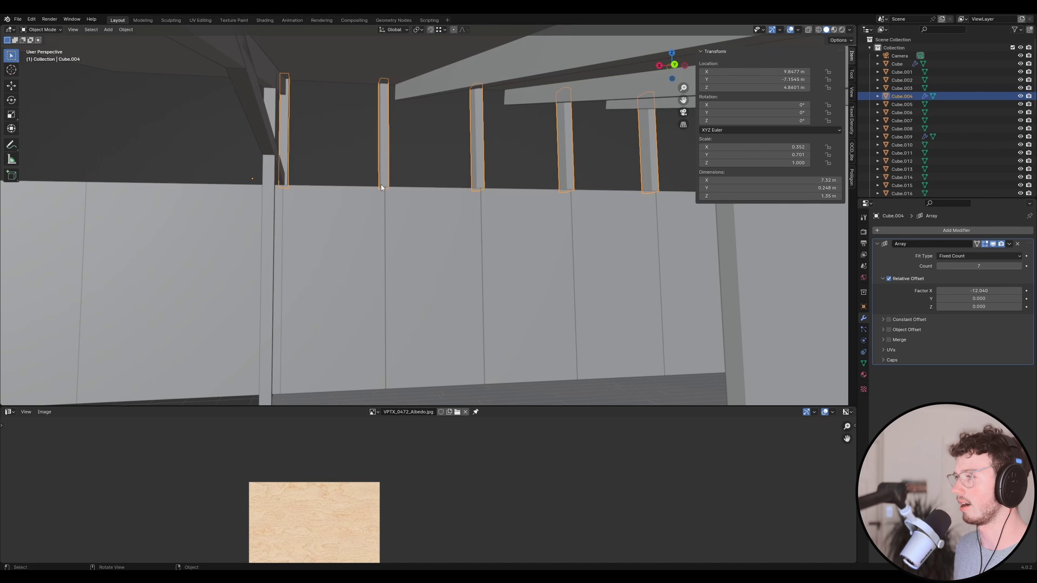
left_click(395, 99)
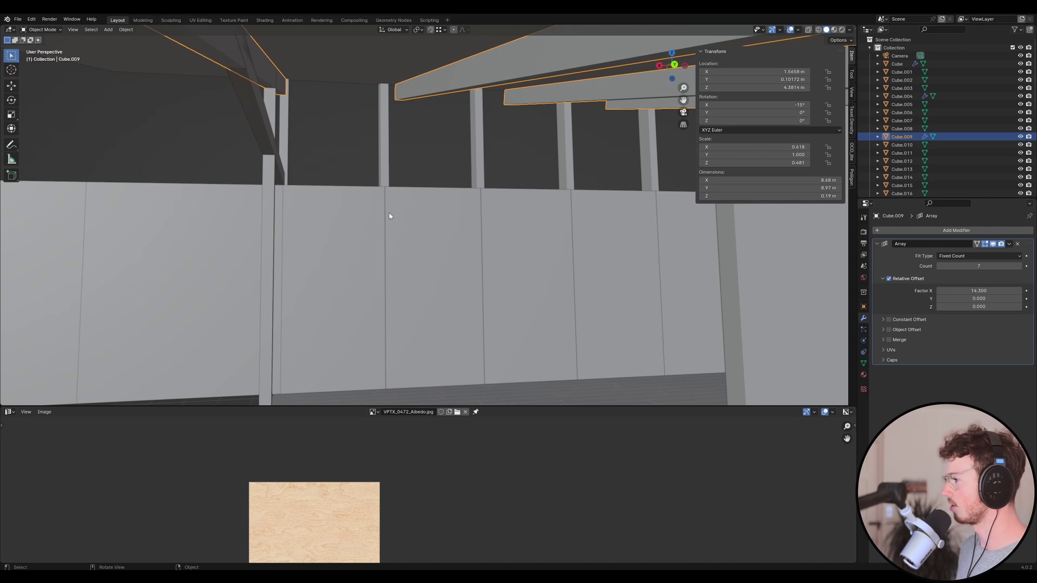
Copy the posts' Array Factor X of -12.04 into Cube.009's Array Factor X.
left_click(385, 167)
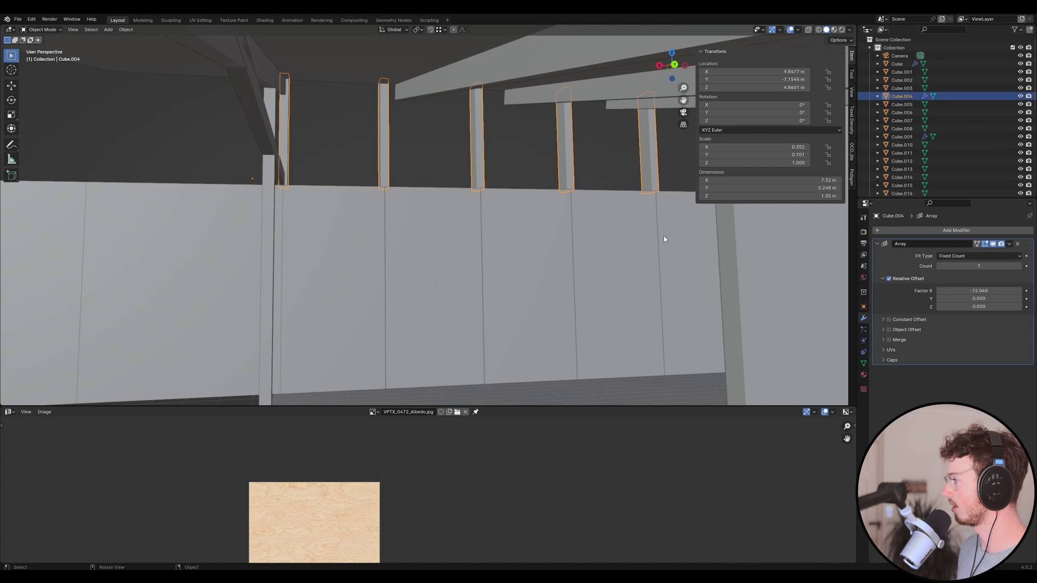
left_click(980, 292)
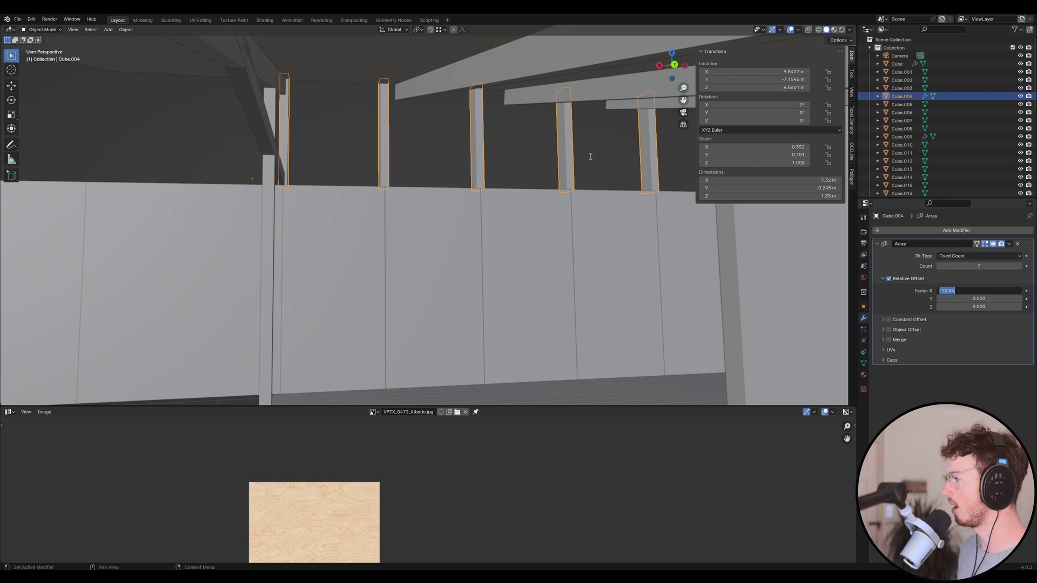
left_click(424, 98)
left_click(416, 96)
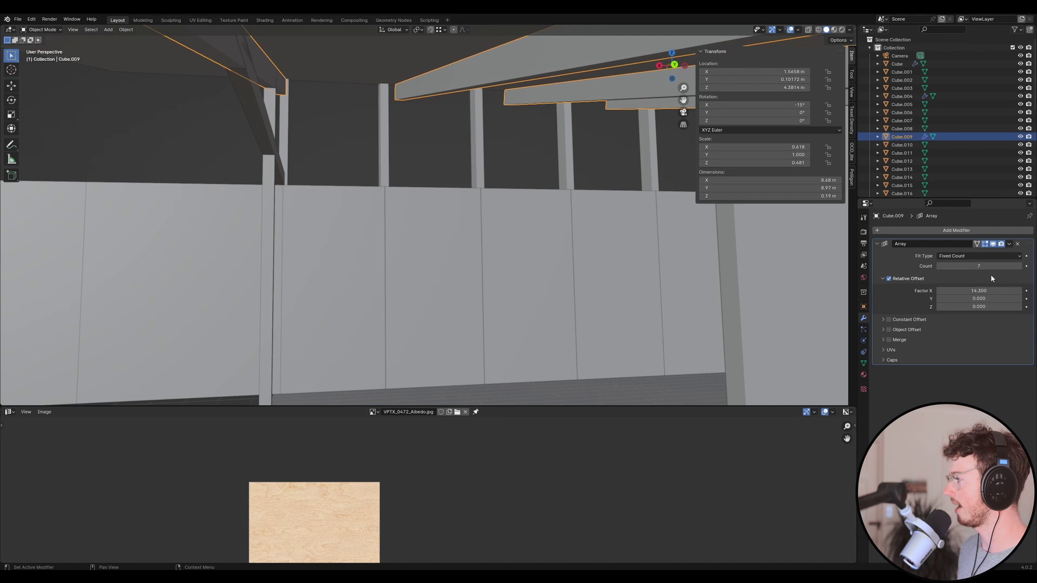
key("ctrl+v")
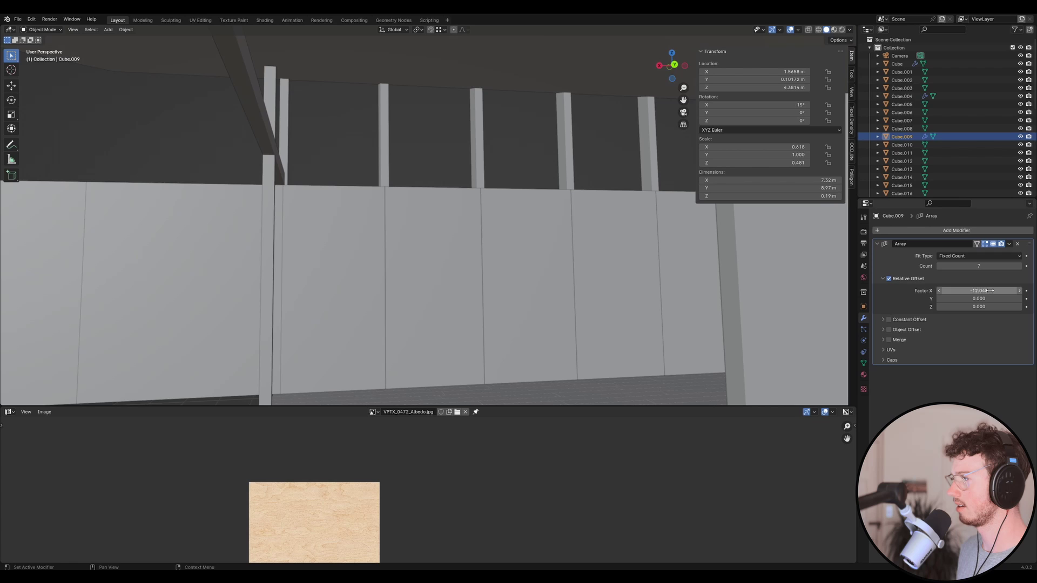
Move the beam array along X to 10.113 m so it sits over the posts.
key("g")
key("x")
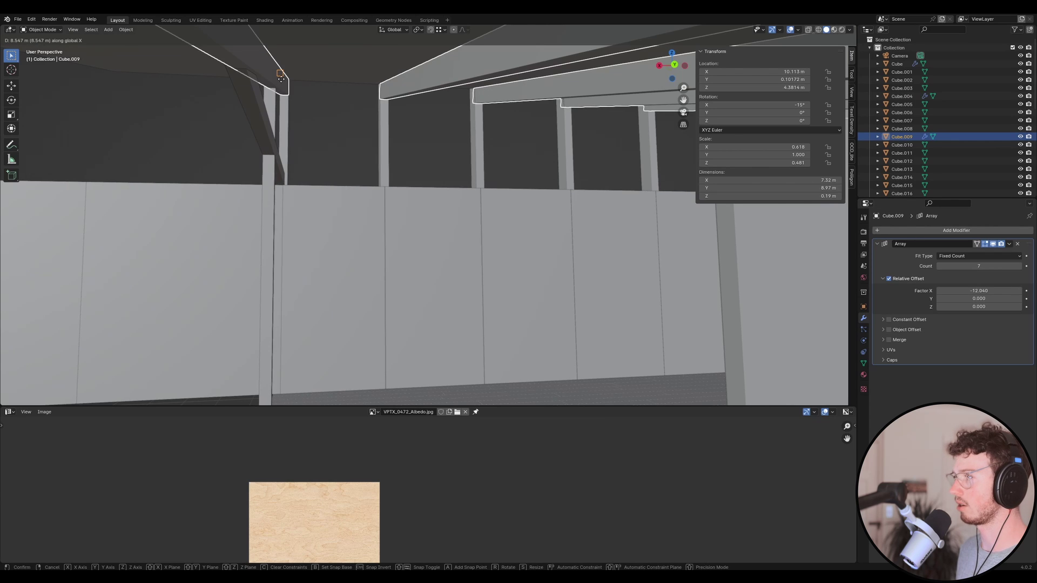
left_click(301, 95)
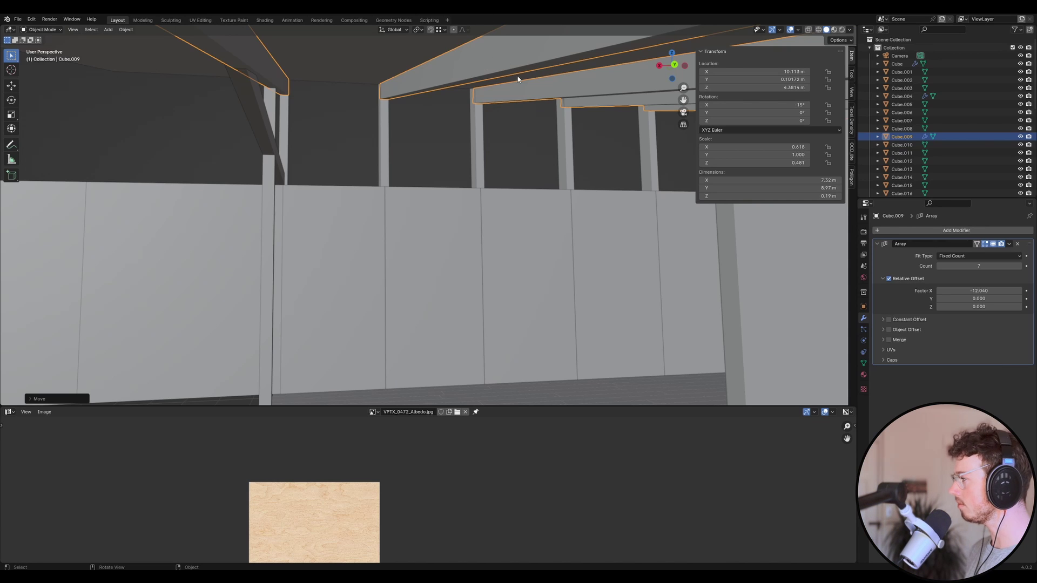
middle_click_drag(456, 124, 334, 82)
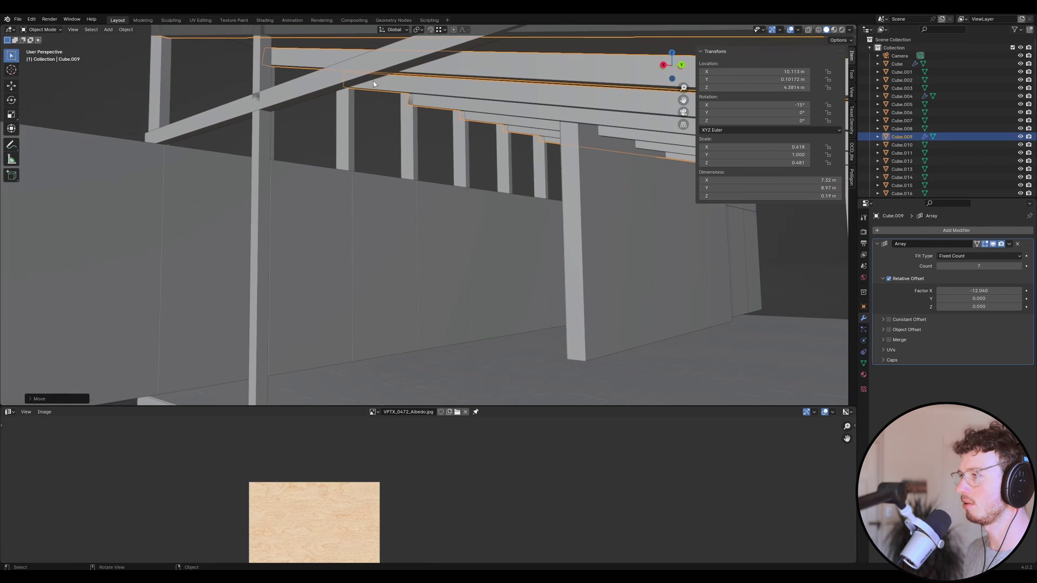
scroll(373, 83, "up", 8)
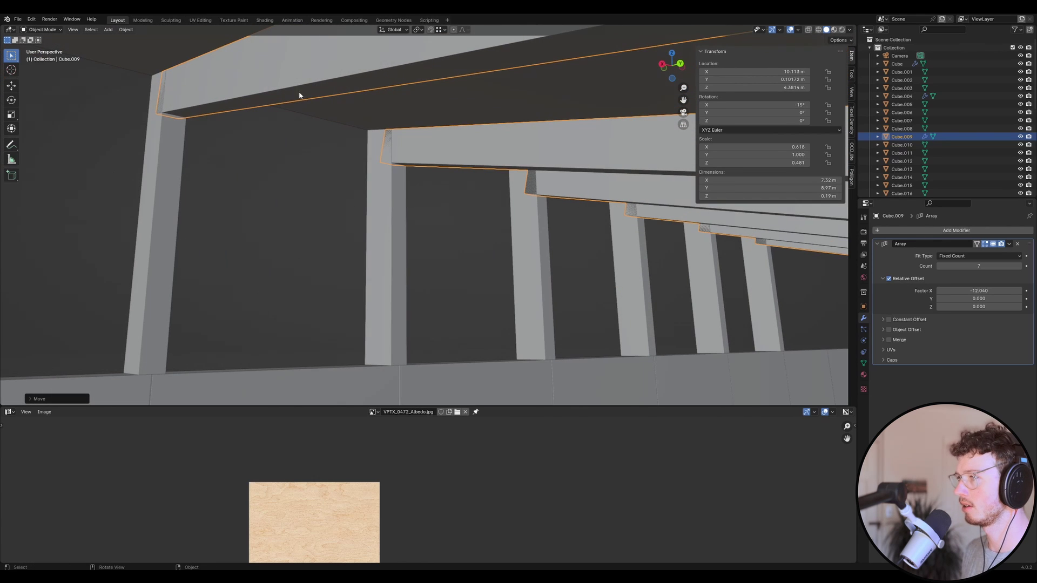
middle_click_drag(168, 90, 231, 99)
mouse_move(307, 133)
middle_mouse_down()
mouse_move(289, 144)
mouse_move(327, 141)
mouse_move(295, 127)
middle_mouse_up()
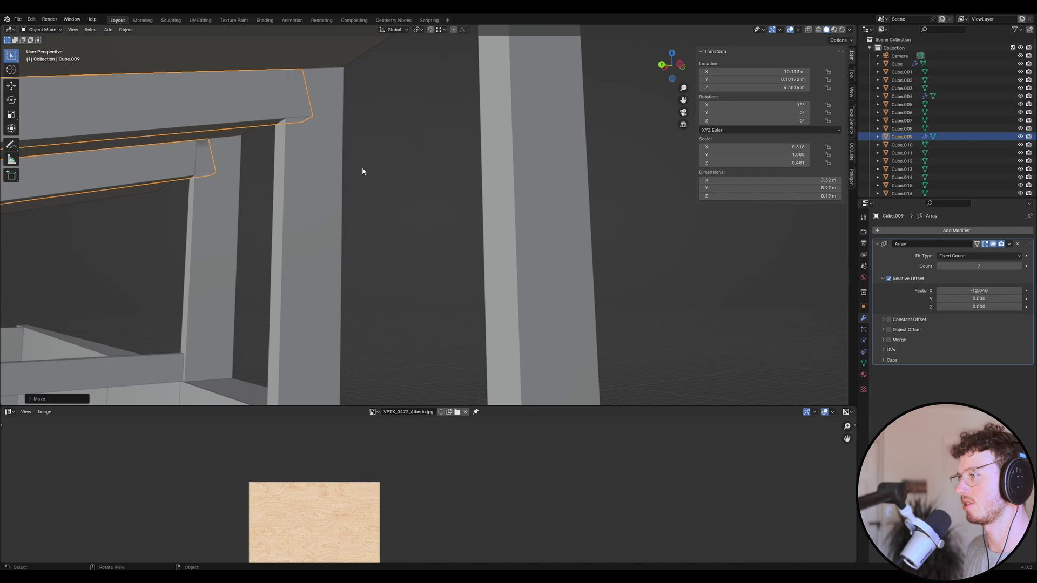
mouse_move(361, 171)
middle_mouse_down()
mouse_move(348, 159)
mouse_move(356, 159)
middle_mouse_up()
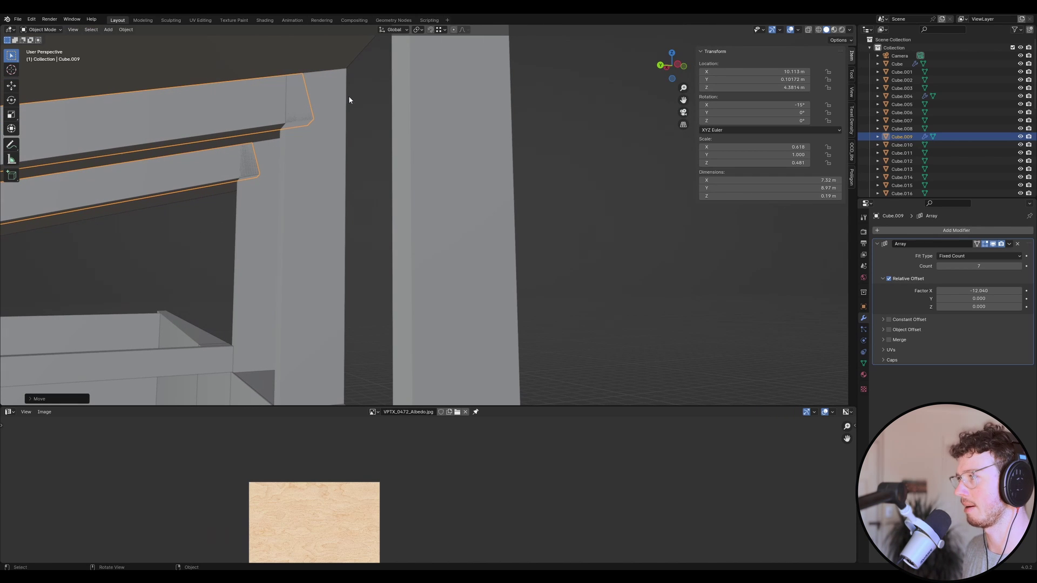
middle_click_drag(385, 69, 319, 140)
In Edit Mode, select the beam's end face and set Transform Orientation to Local.
key("Tab")
scroll(327, 94, "down", 5)
scroll(318, 141, "up", 4)
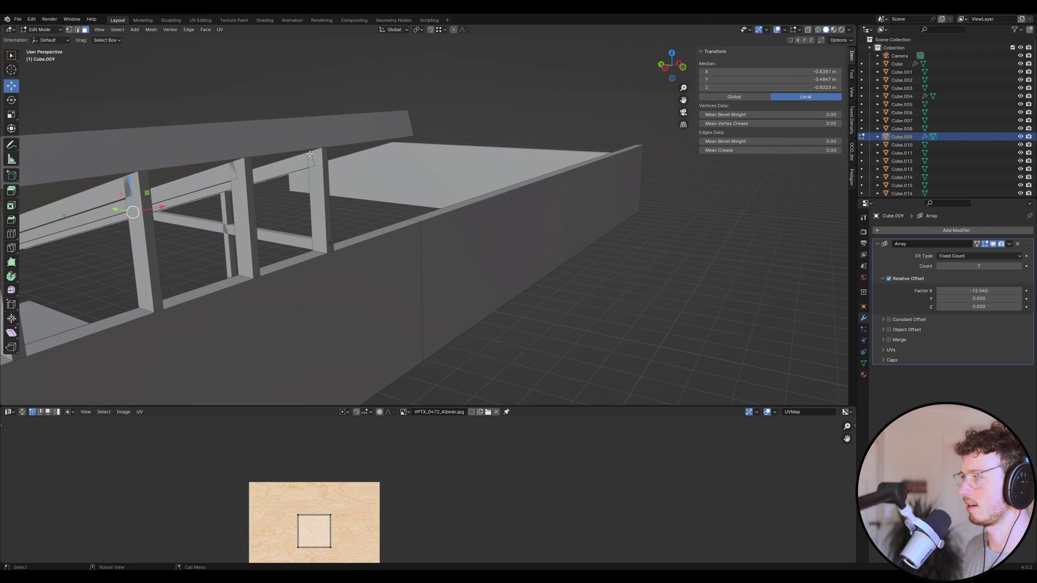
left_click(315, 157)
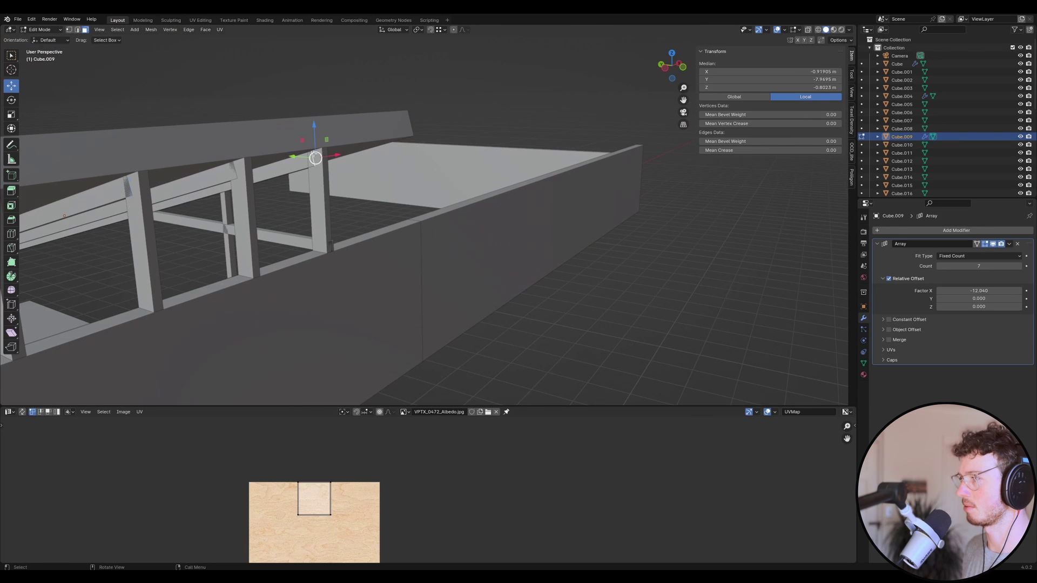
left_click(398, 31)
left_click(379, 63)
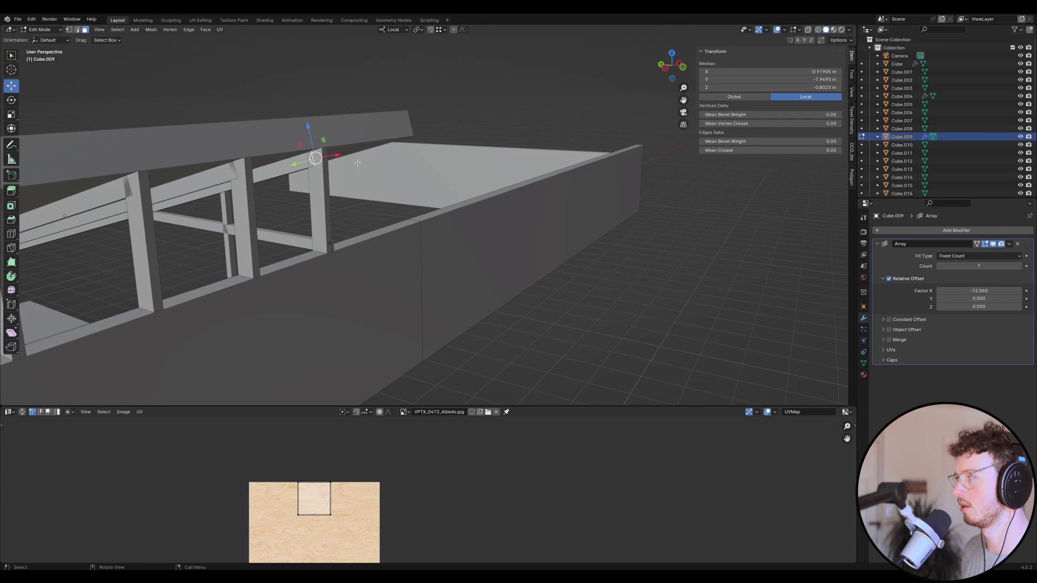
Slide the end face about 1.8 m along the beam's local Y axis.
left_click_drag(296, 163, 415, 108)
middle_click_drag(415, 109, 268, 230)
left_click(363, 133)
left_click(377, 143)
Lower the post's top face along Z.
left_click(162, 243)
key("g")
key("z")
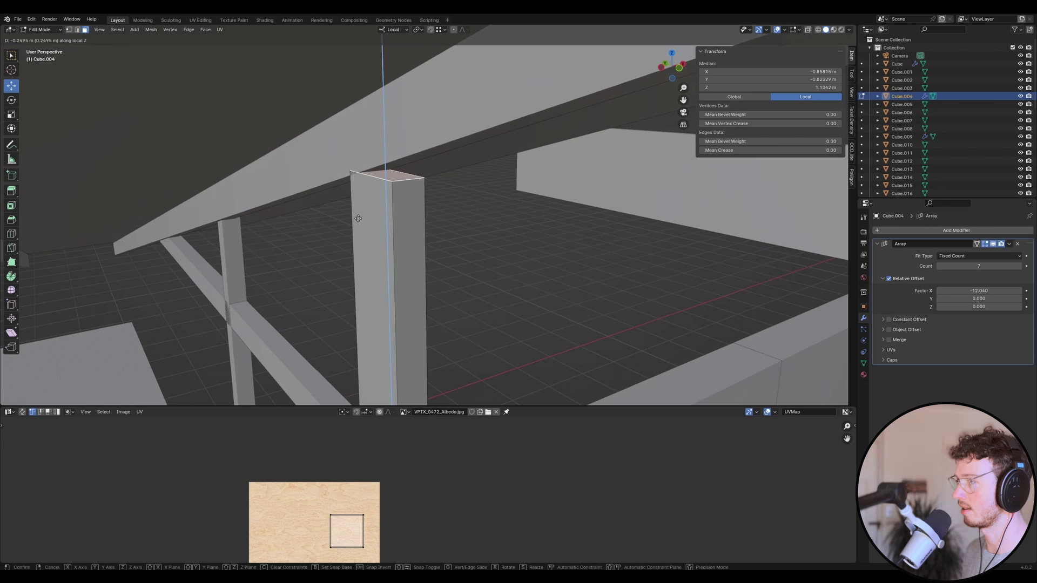
left_click(357, 223)
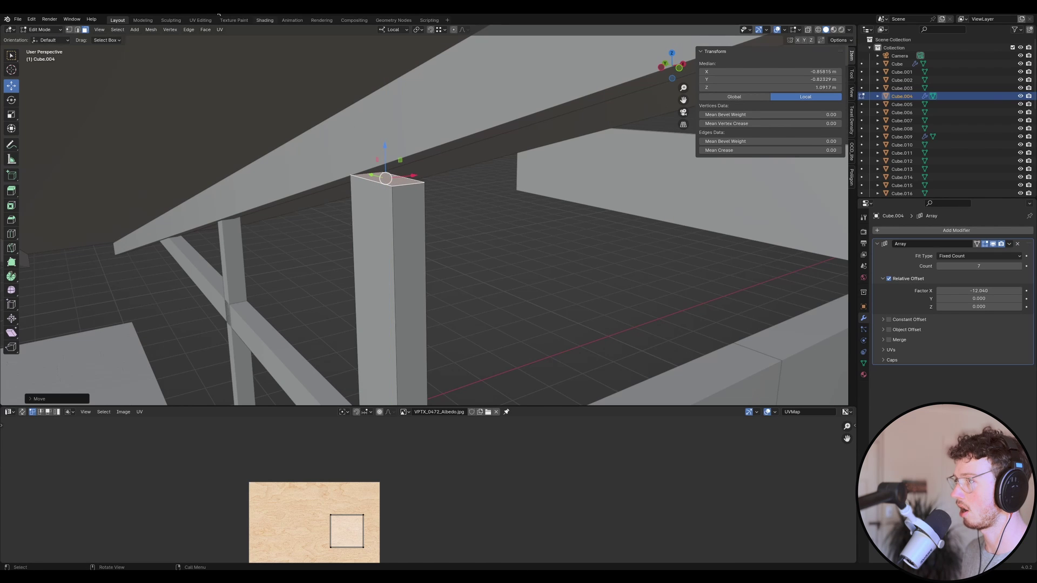
scroll(452, 195, "up", 6)
key("g")
key("z")
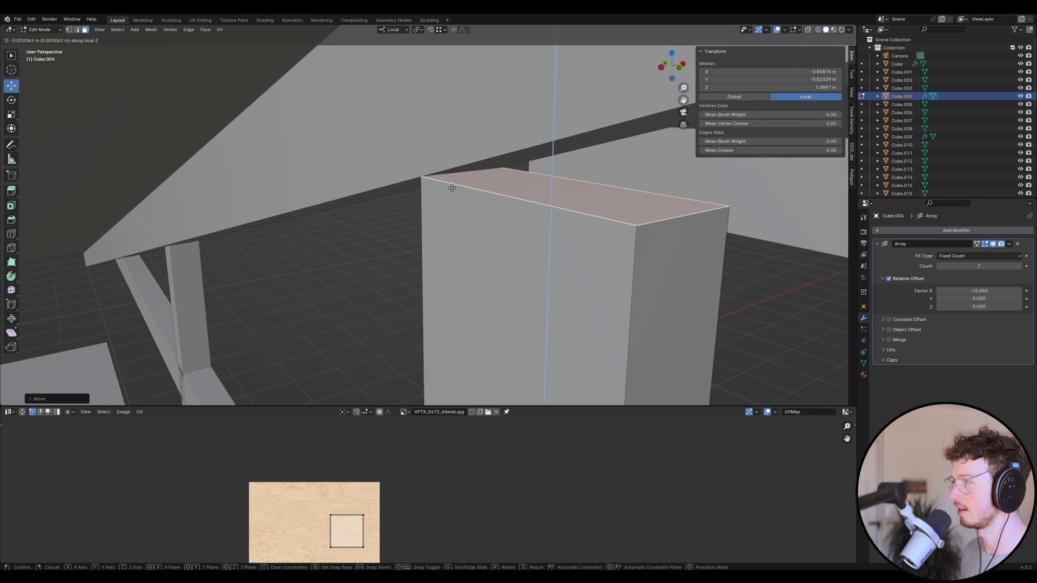
left_click(452, 196)
In edge select, move the post's front top edge up and back to slope it.
left_click(78, 30)
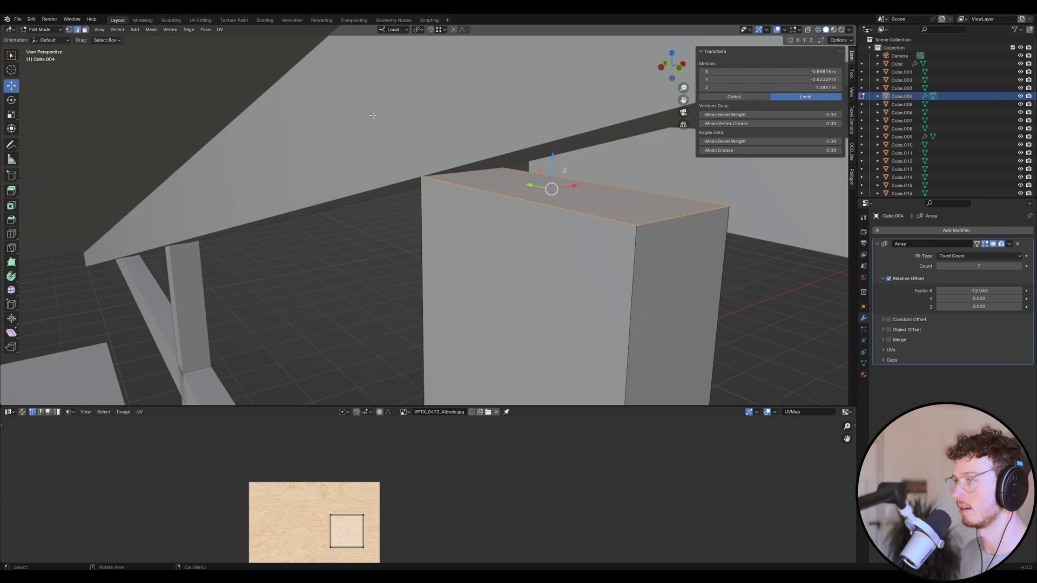
left_click(661, 216)
key("g")
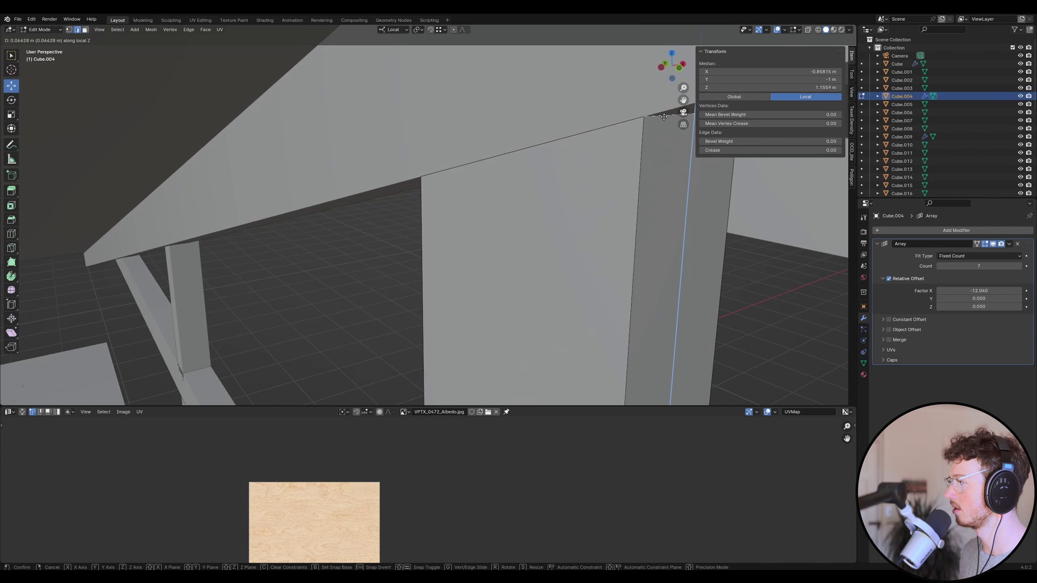
left_click(664, 117)
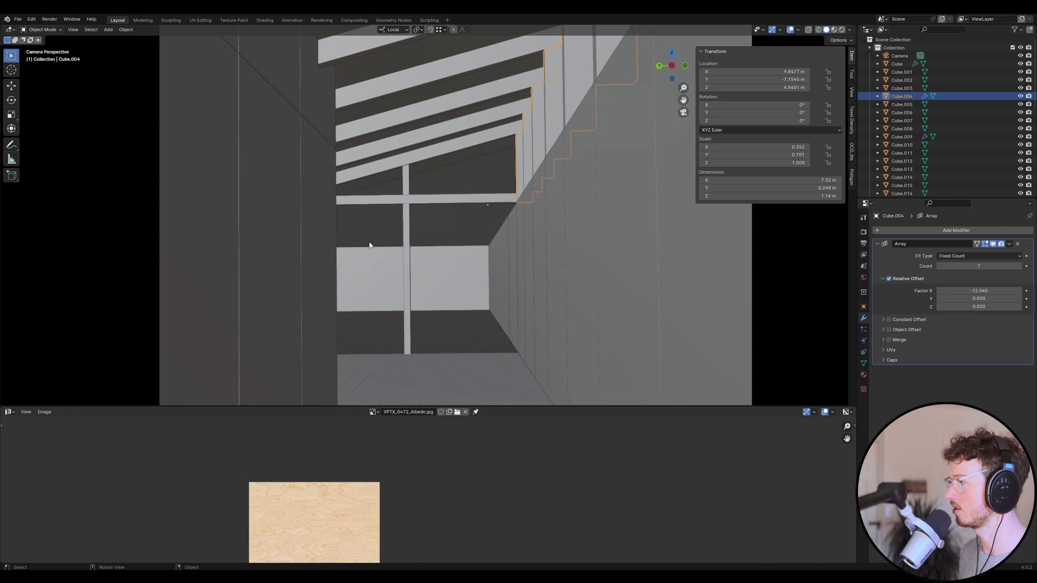
Select the posts array together with the ceiling beams.
left_click(370, 246)
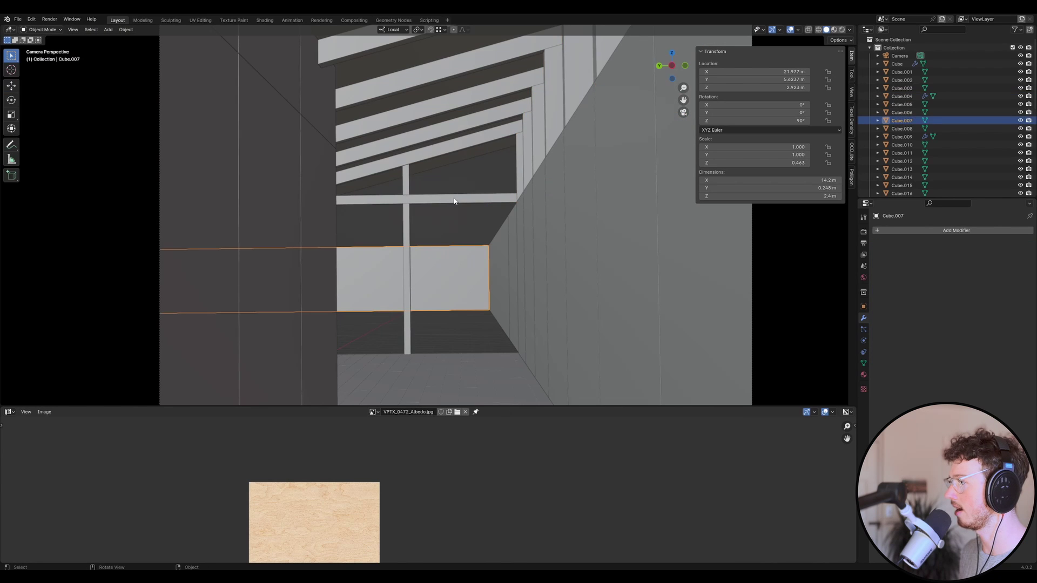
left_click(498, 164)
left_click(537, 110)
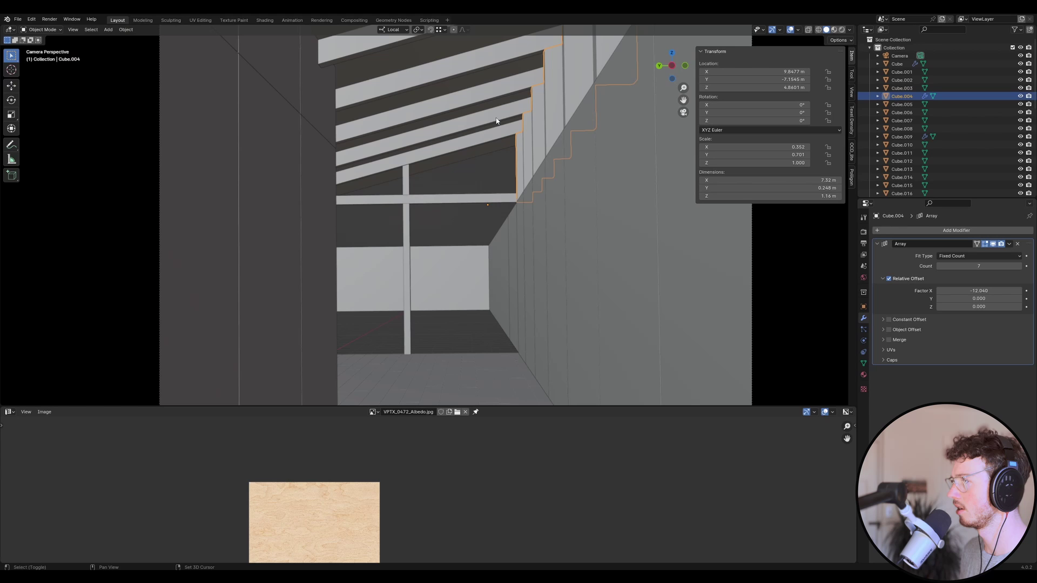
left_click(483, 150, "shift")
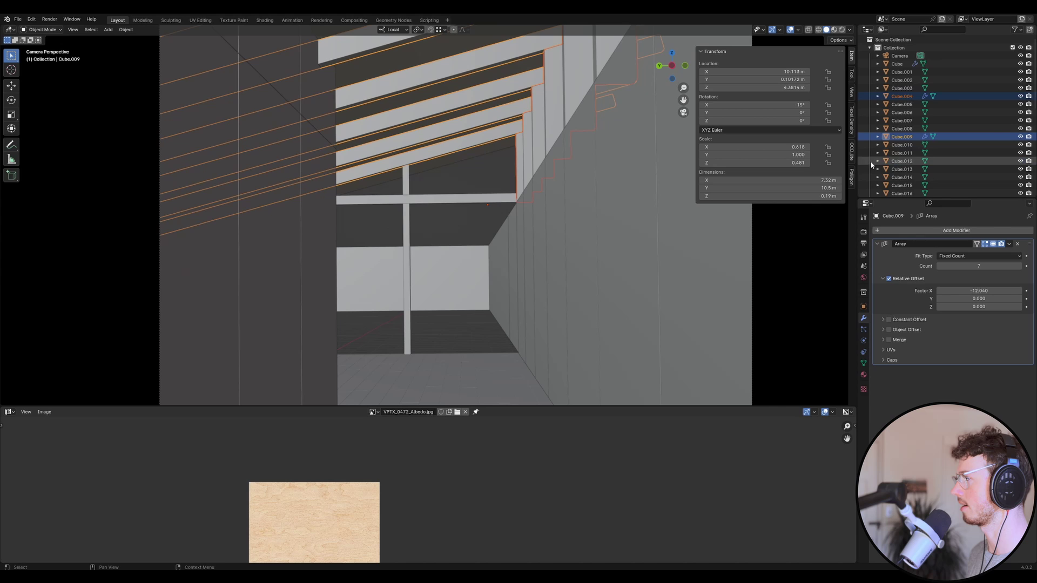
Page through Poliigon's online assets, then filter to My Assets to list the wood veneers.
left_click(850, 183)
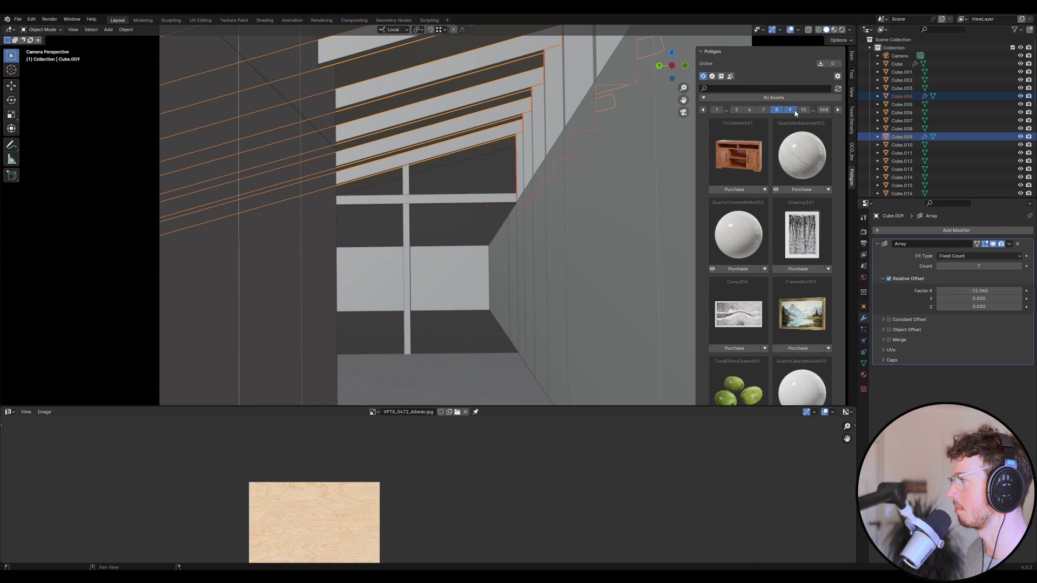
left_click(795, 110)
left_click(803, 110)
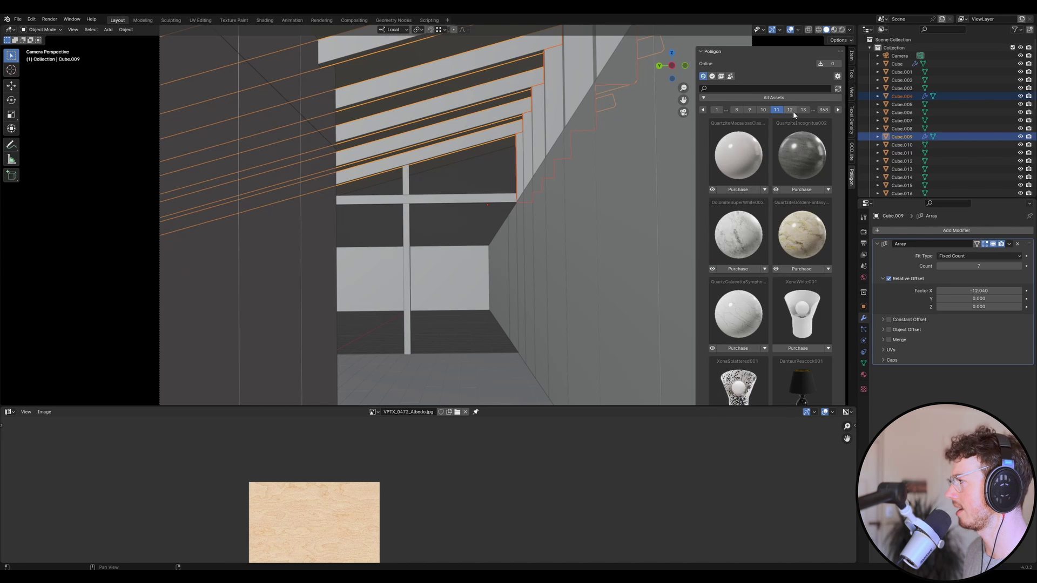
left_click(790, 109)
left_click(713, 78)
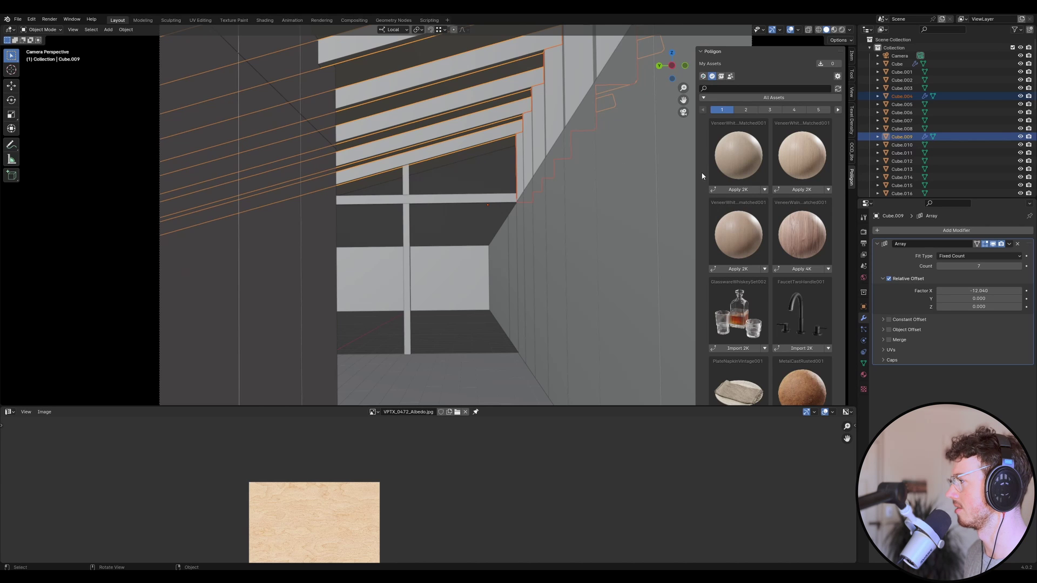
scroll(809, 235, "down", 2)
scroll(767, 178, "up", 2)
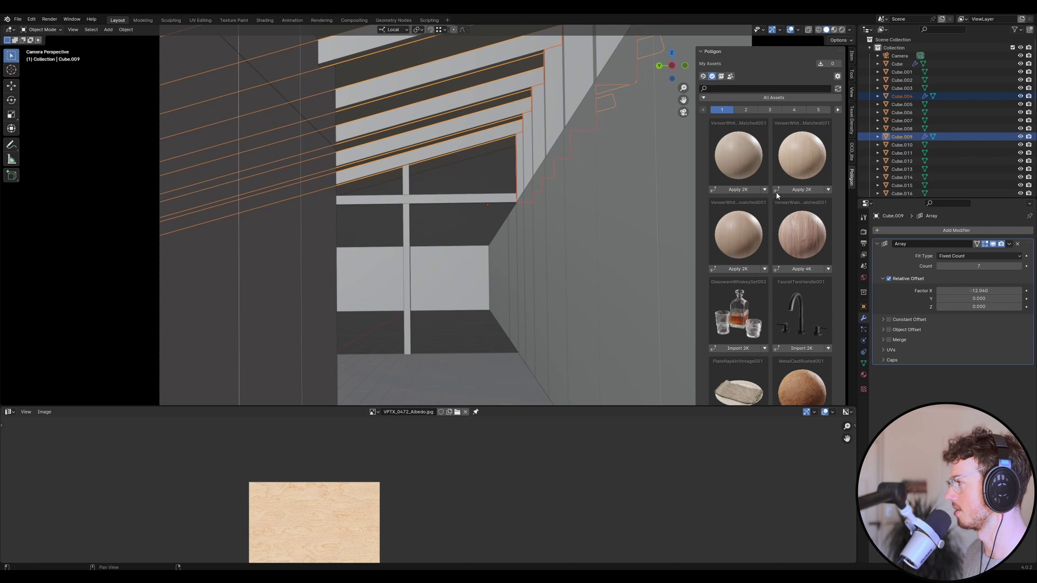
scroll(777, 196, "down", 5)
scroll(763, 216, "up", 4)
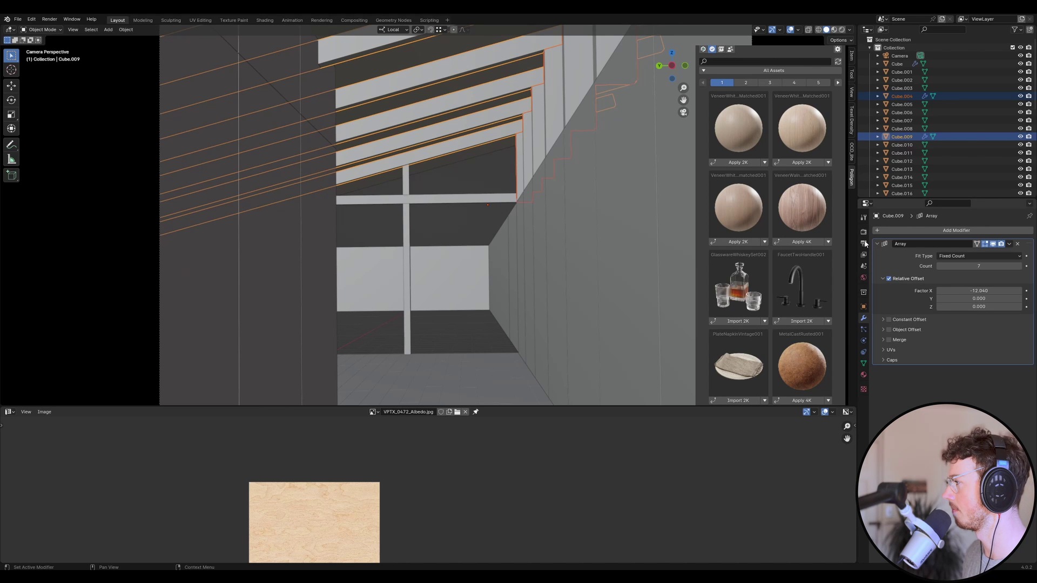
scroll(820, 223, "up", 2)
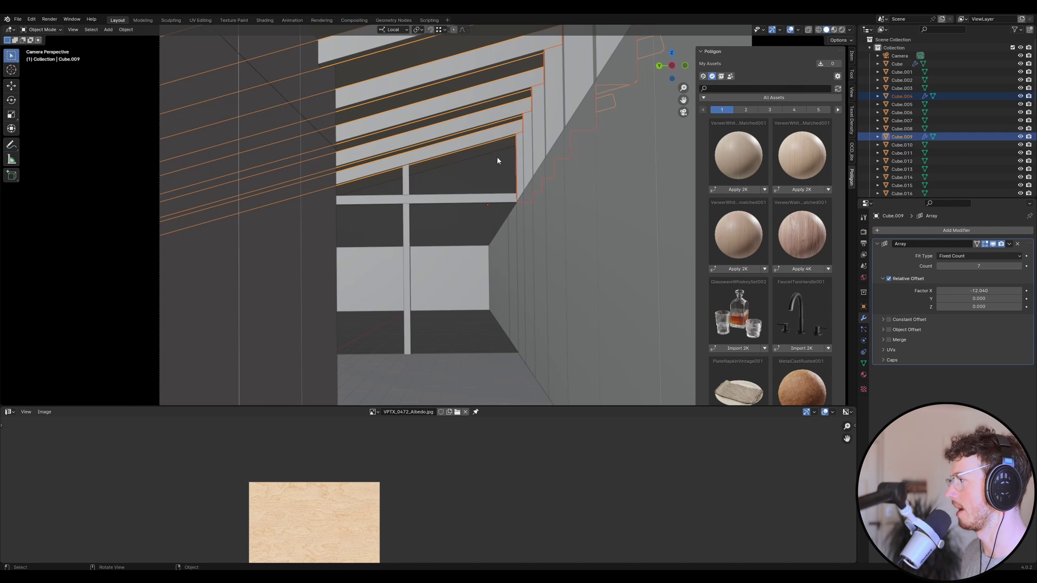
Pick an edge of the beam, then apply all transforms to the beam.
key("Tab")
left_click(525, 131)
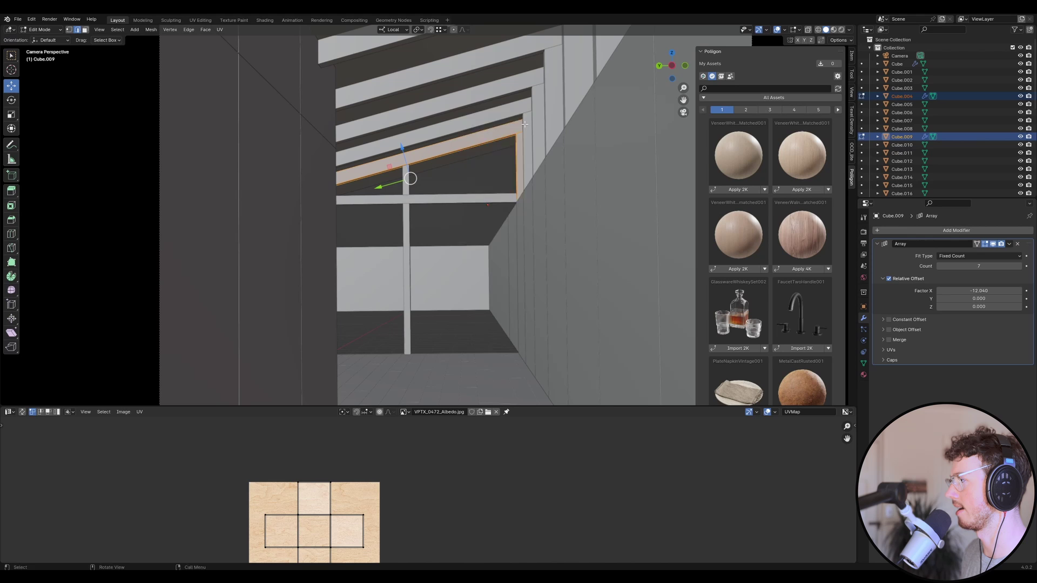
key("ctrl+e")
key("Escape")
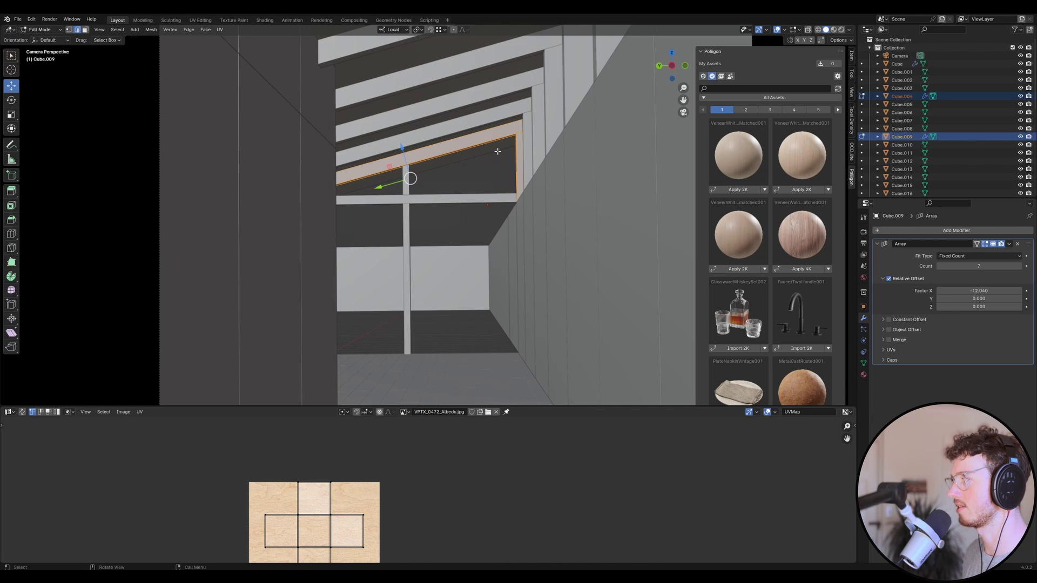
key("Tab")
key("ctrl+a")
left_click(491, 175)
Mark the selected beam edge as a seam and UV-unwrap the beam.
key("Tab")
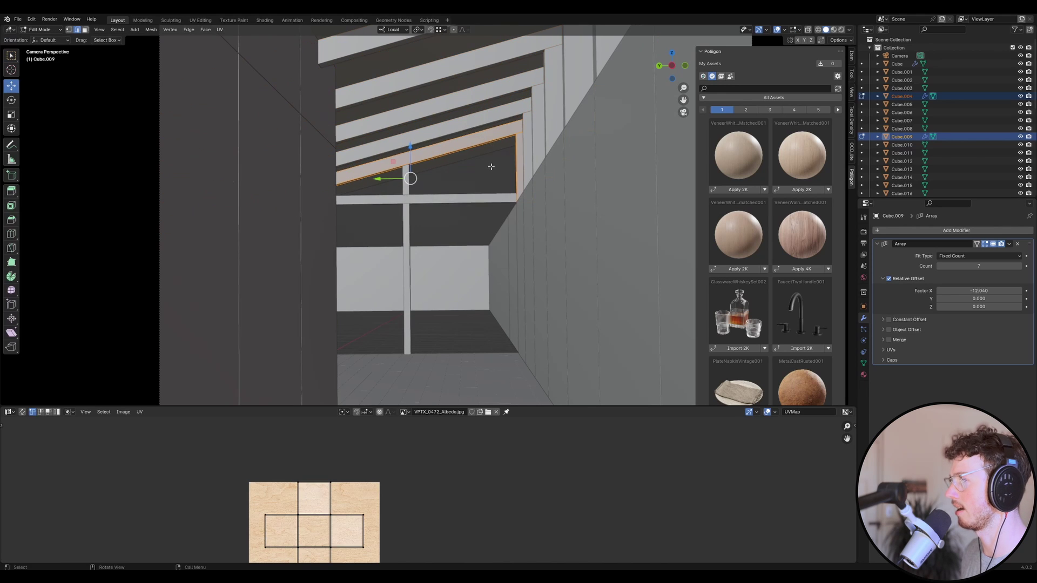
key("ctrl+e")
left_click(471, 305)
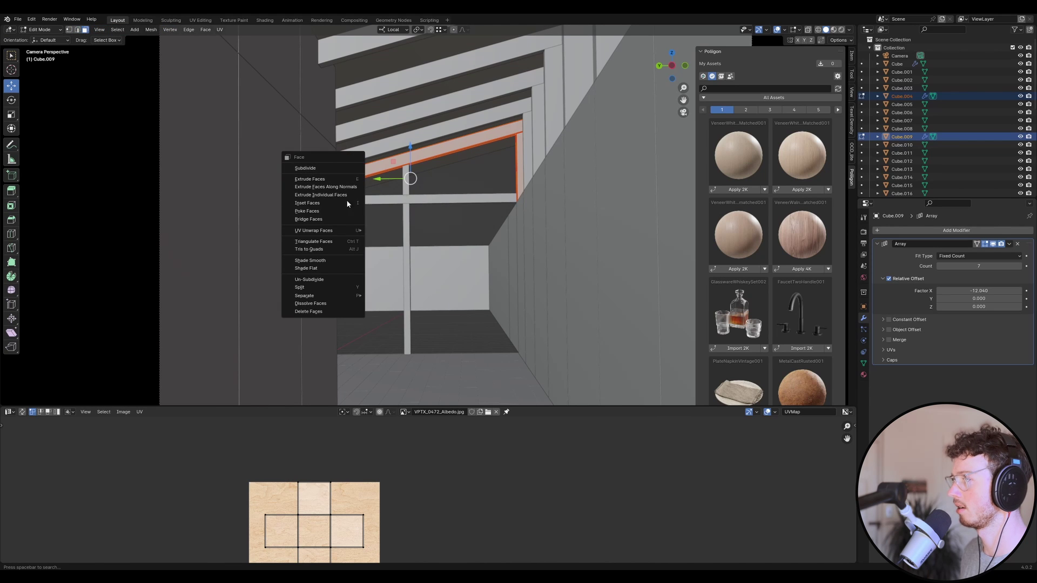
mouse_move(319, 230)
left_click(378, 232)
key("Tab")
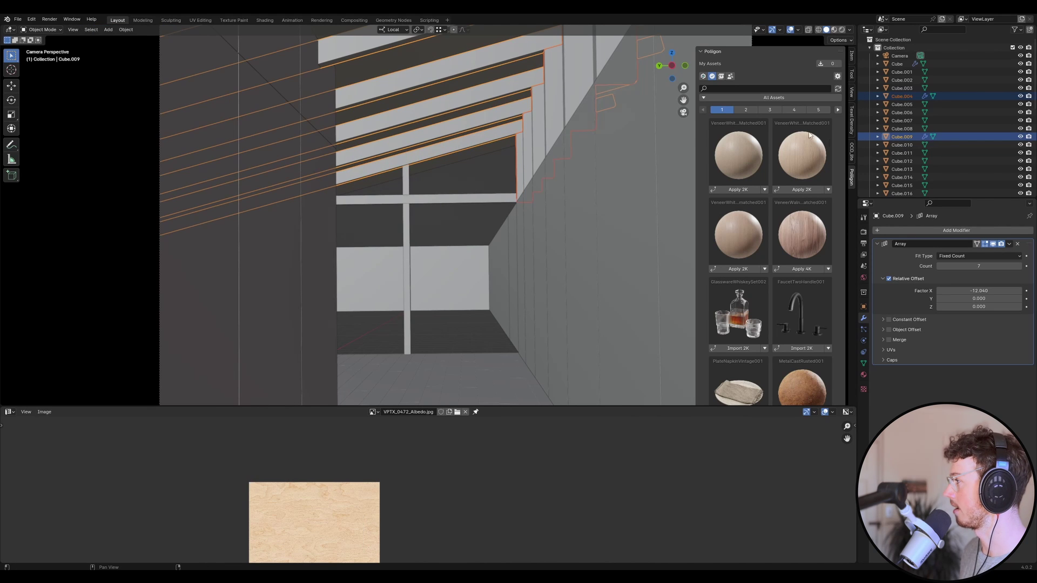
Set the beam's texel density to 20.48 px/cm with the Texel Density Checker.
left_click(852, 120)
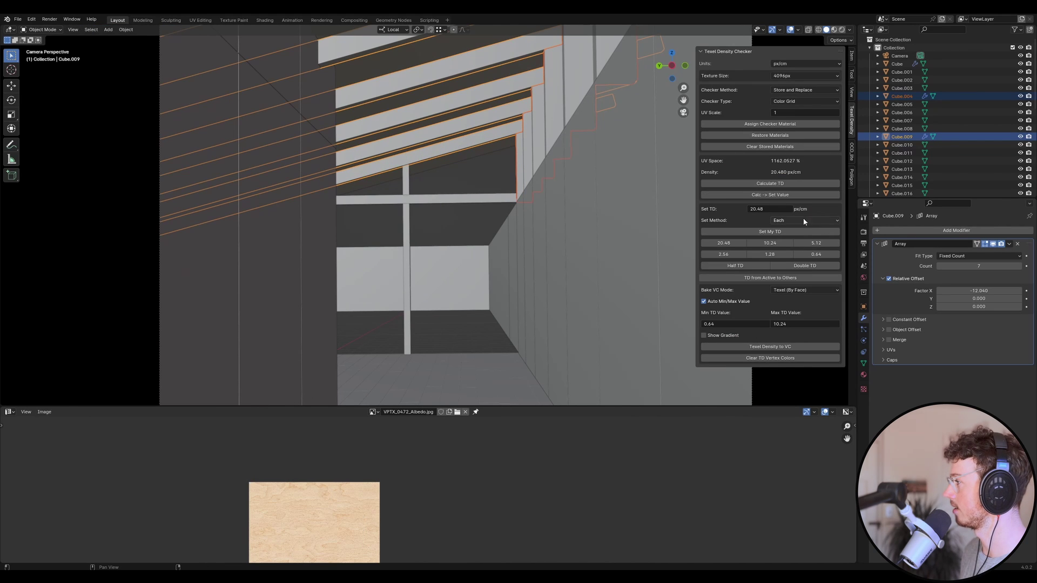
left_click(778, 232)
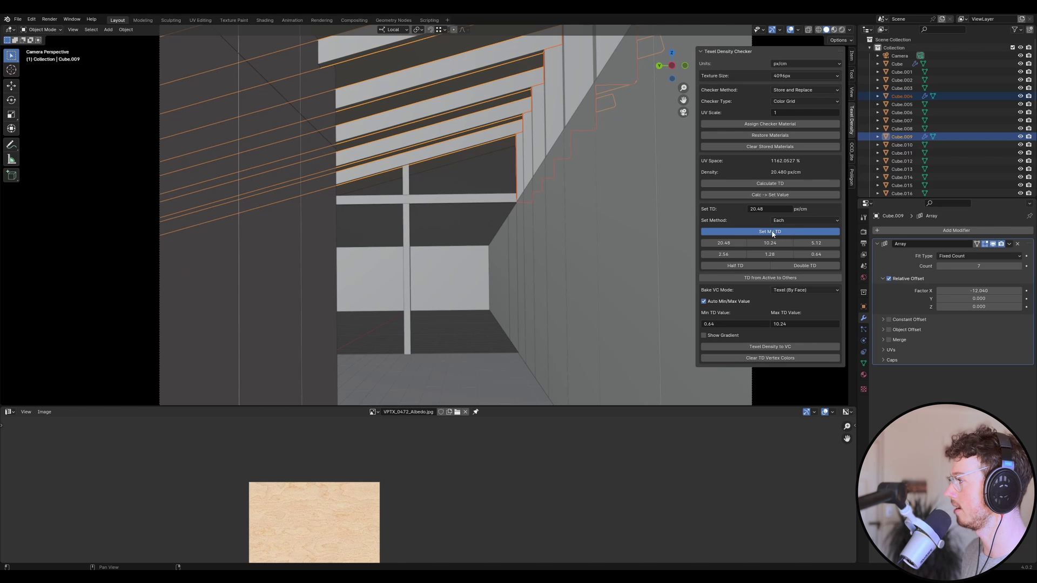
left_click(853, 181)
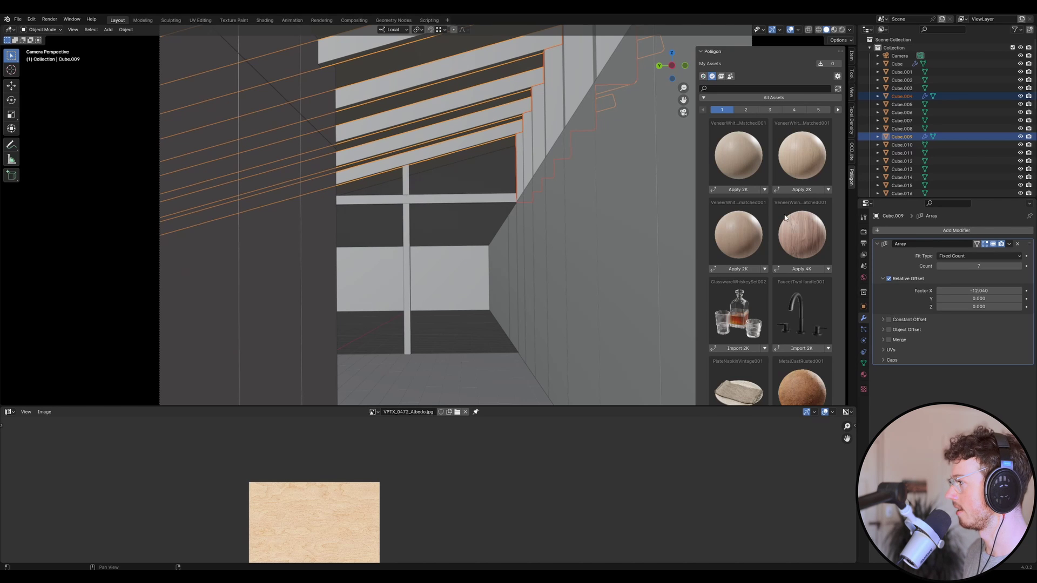
Save Urban Cabin.blend, switch to Rendered shading and zoom out to the full camera frame.
key("ctrl+s")
left_click(841, 30)
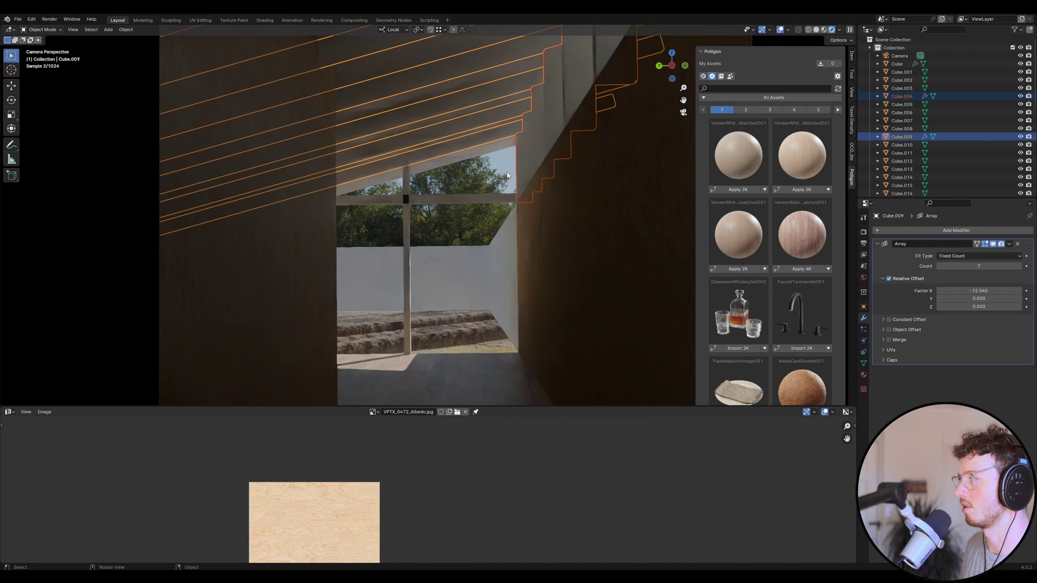
scroll(484, 186, "down", 3)
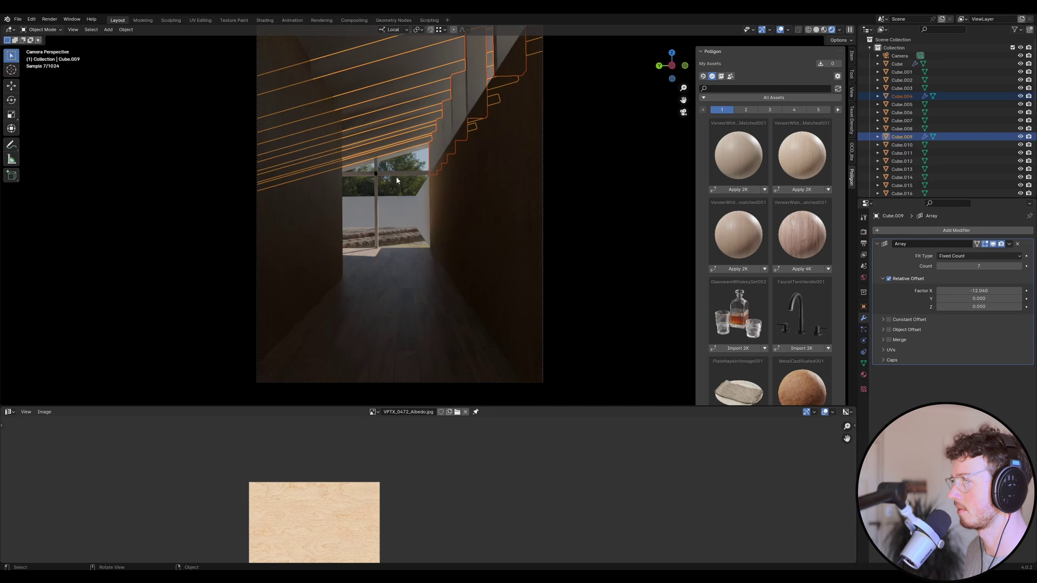
Hide overlays and try the white-oak and walnut veneer materials on the selection.
scroll(490, 214, "down", 2)
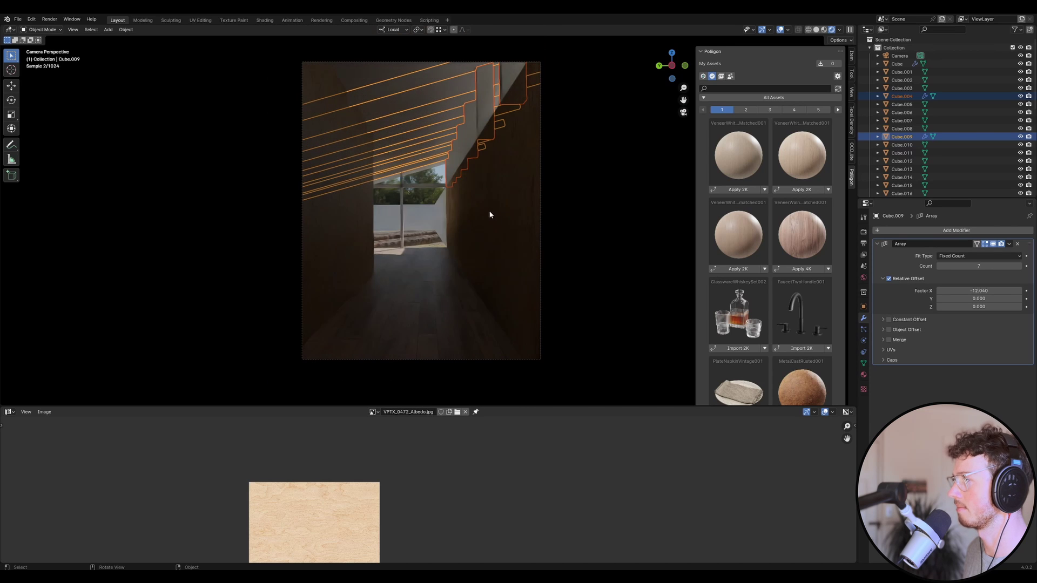
left_click(780, 29)
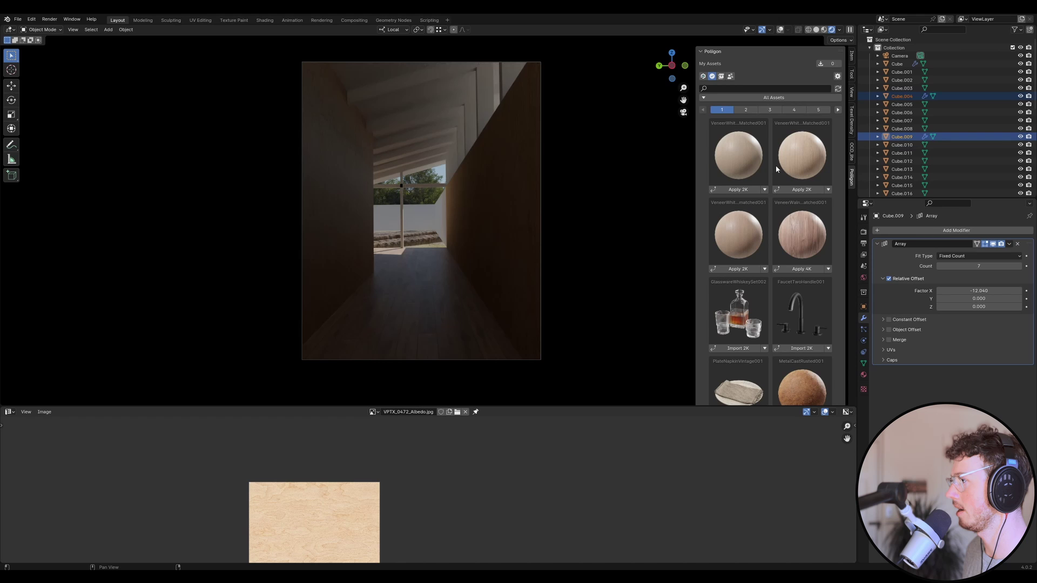
left_click(742, 190)
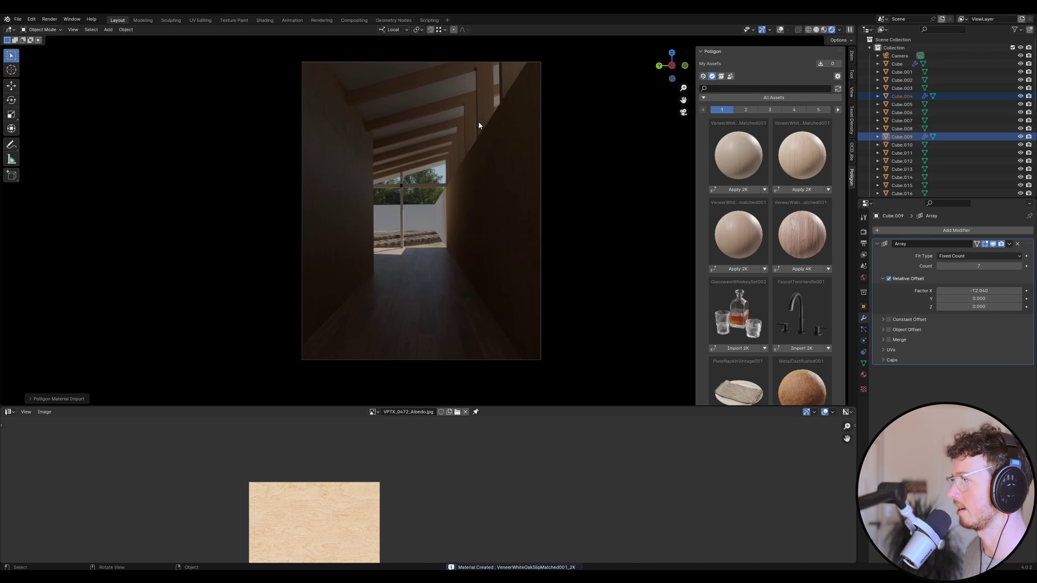
left_click(792, 190)
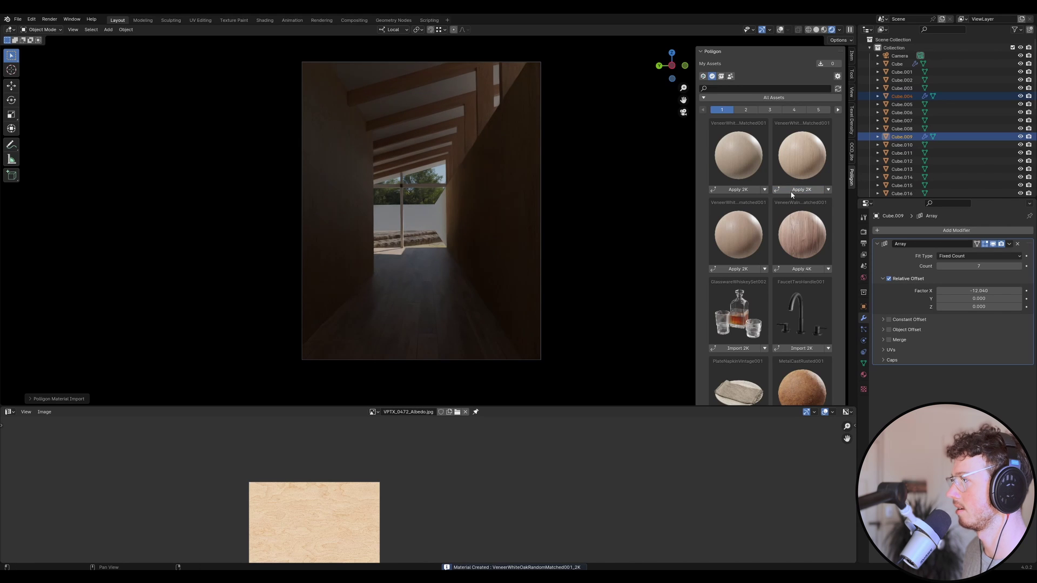
left_click(745, 270)
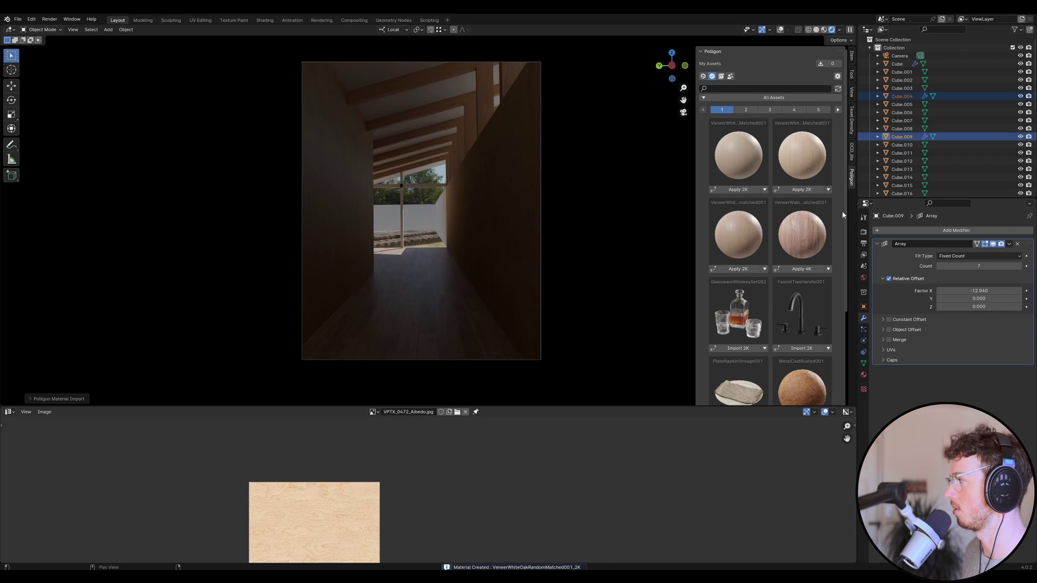
left_click(742, 270)
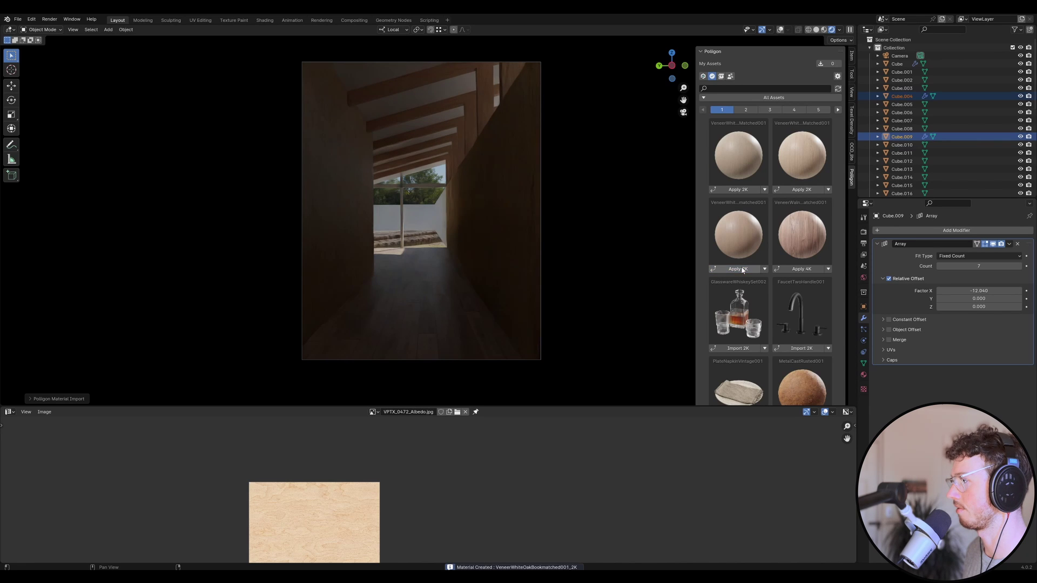
left_click(795, 270)
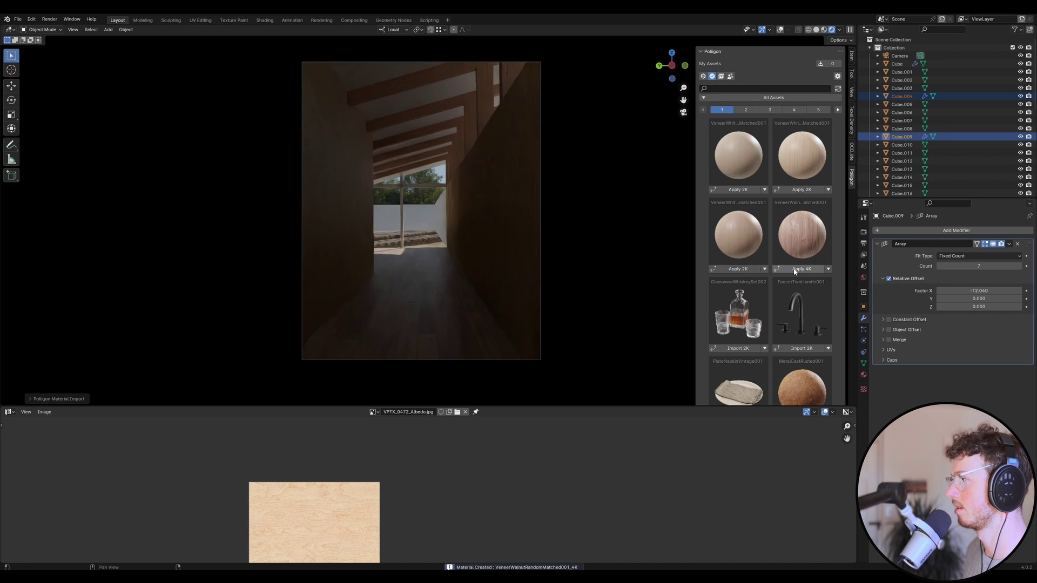
left_click(751, 269)
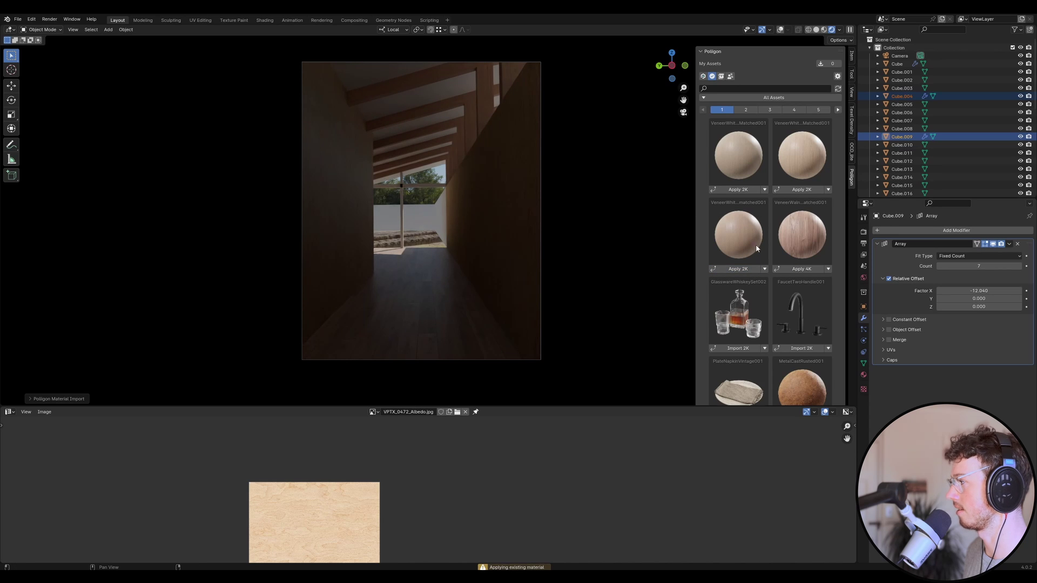
Page through My Assets to reach the wood plywood materials.
scroll(757, 248, "down", 10)
left_click(746, 398)
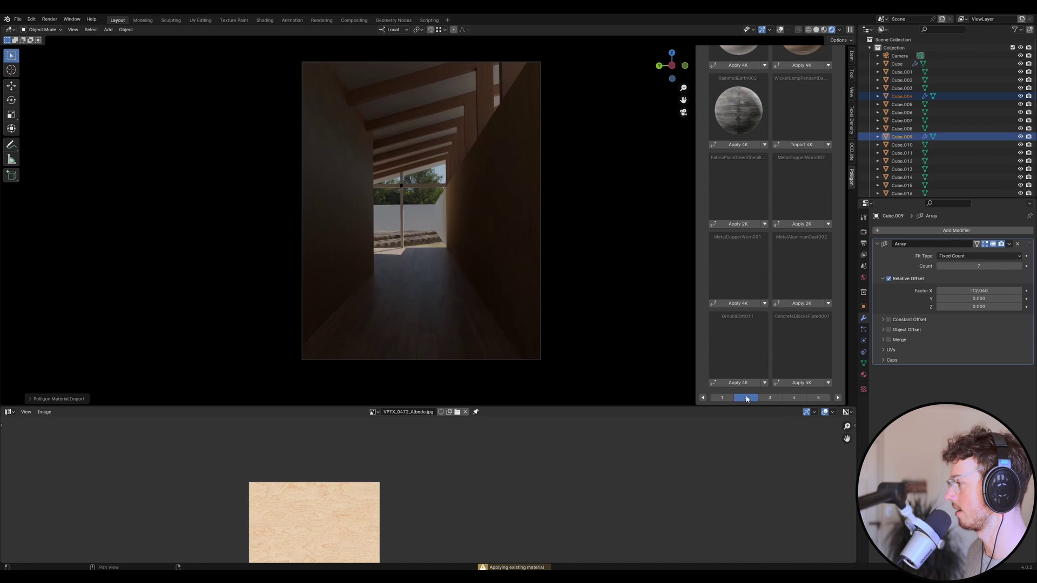
scroll(768, 114, "up", 5)
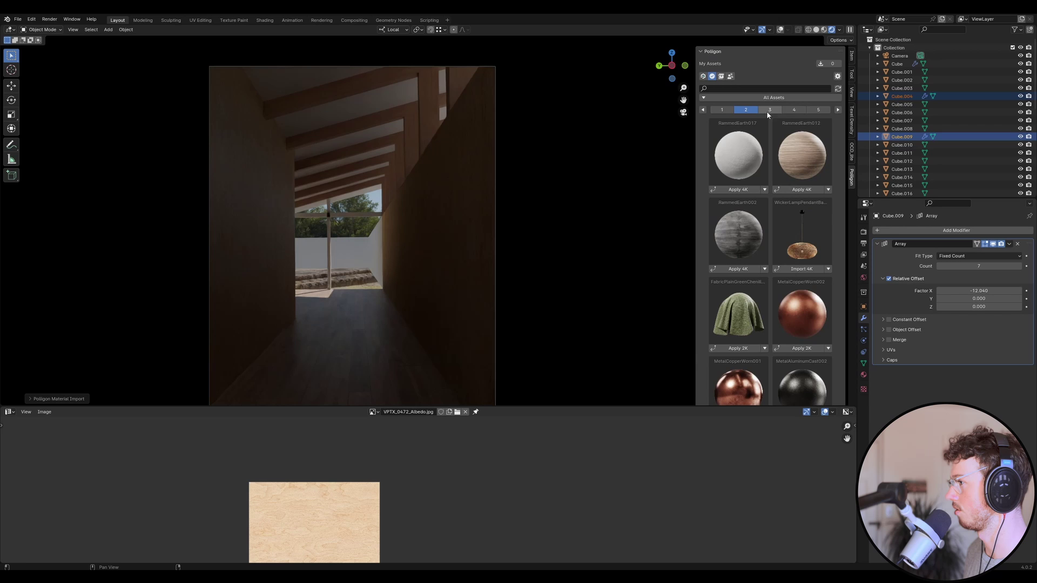
left_click(768, 112)
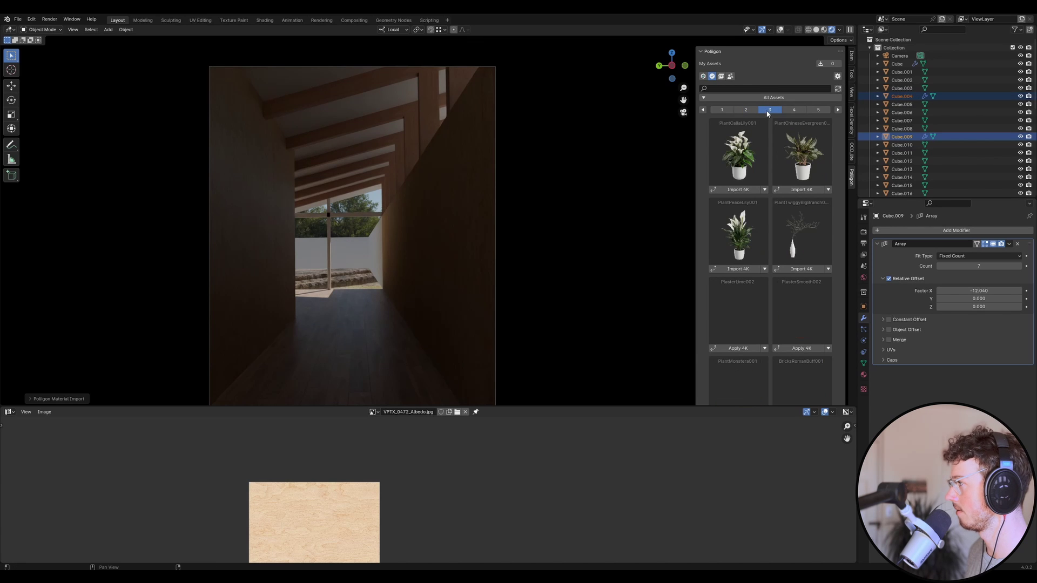
scroll(781, 111, "down", 3)
scroll(792, 115, "up", 3)
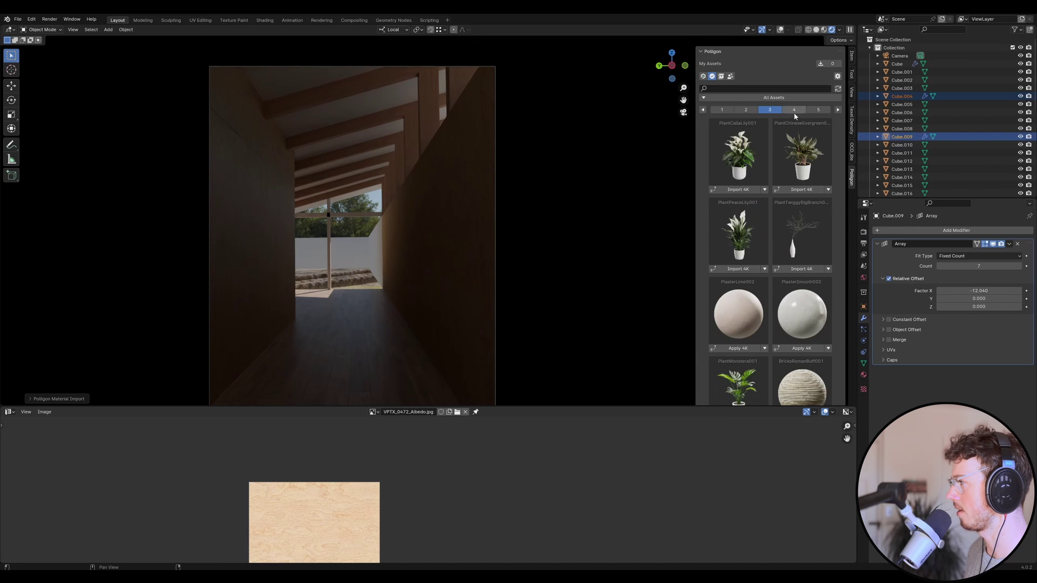
left_click(794, 110)
left_click(819, 110)
scroll(800, 174, "down", 5)
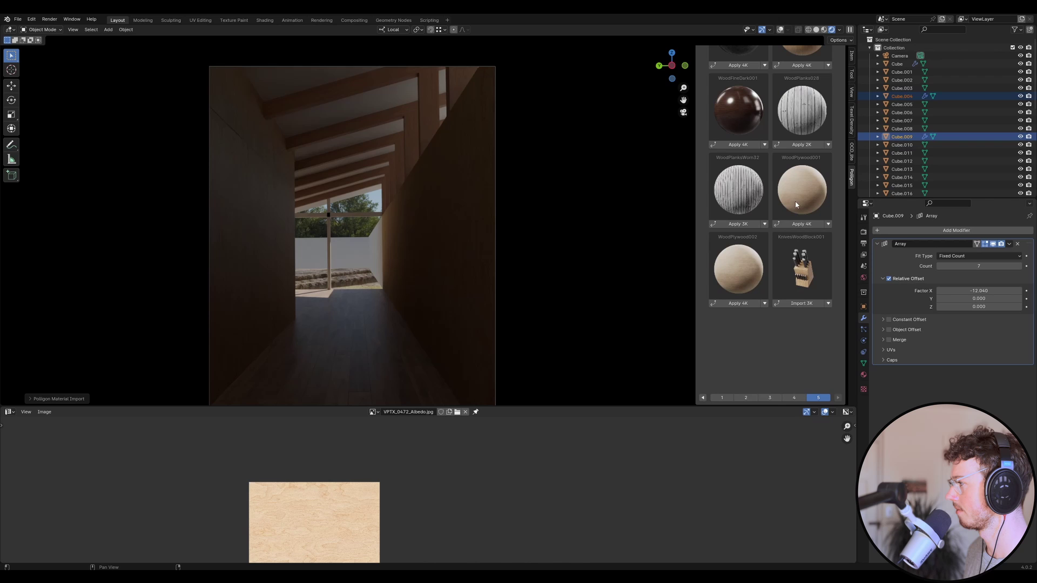
scroll(811, 208, "up", 2)
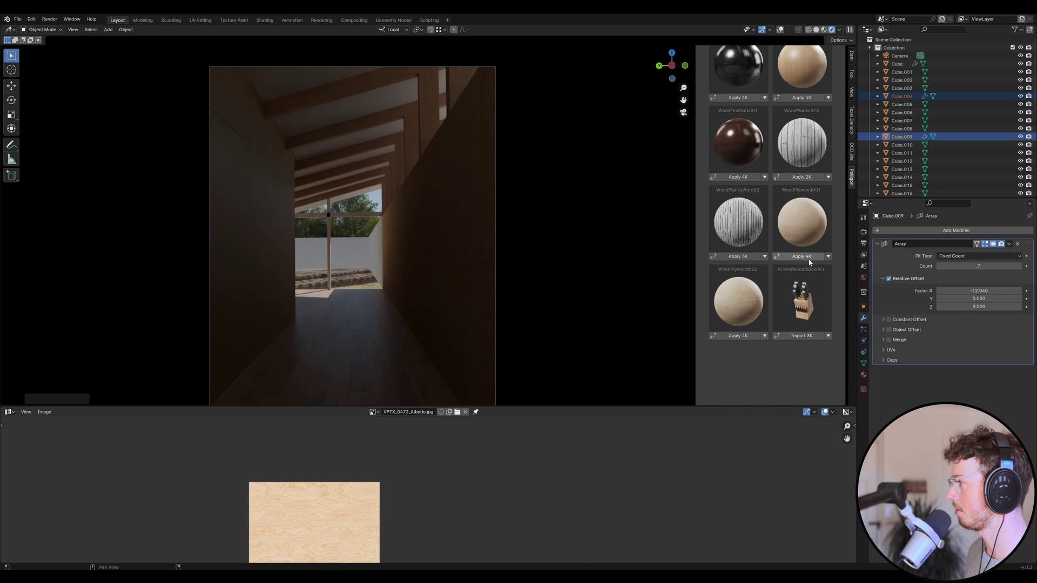
Apply WoodPlywood001 and WoodPlywood002 at 4K, then Veneer White Oak Bookmatched at 2K.
left_click(809, 258)
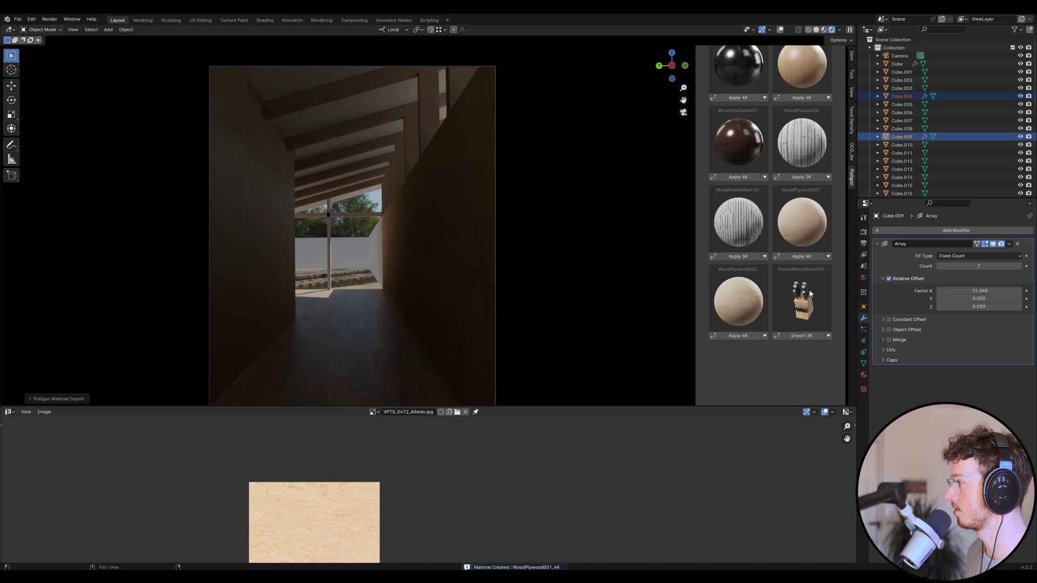
left_click(748, 335)
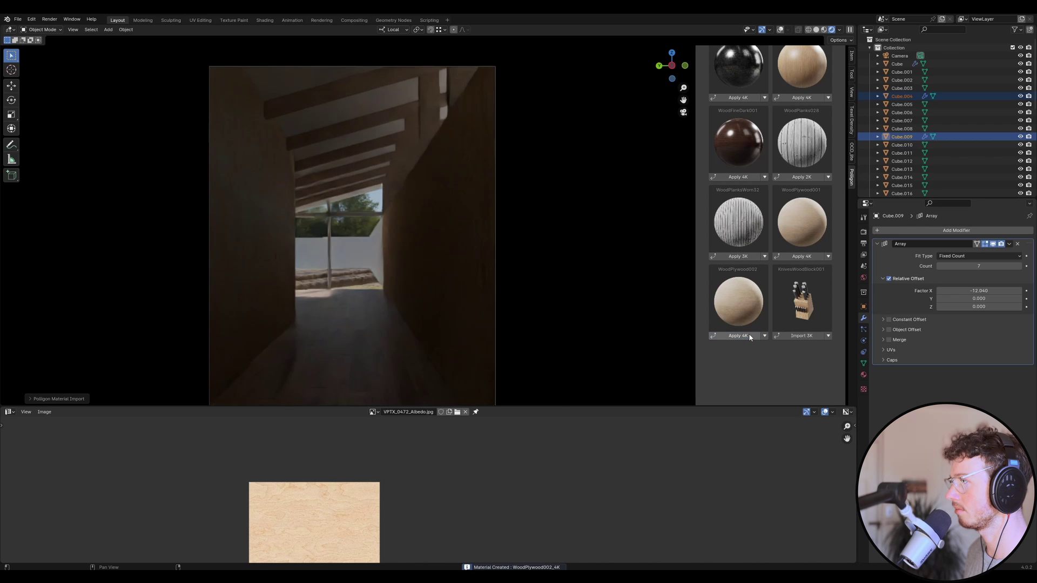
scroll(772, 205, "up", 4)
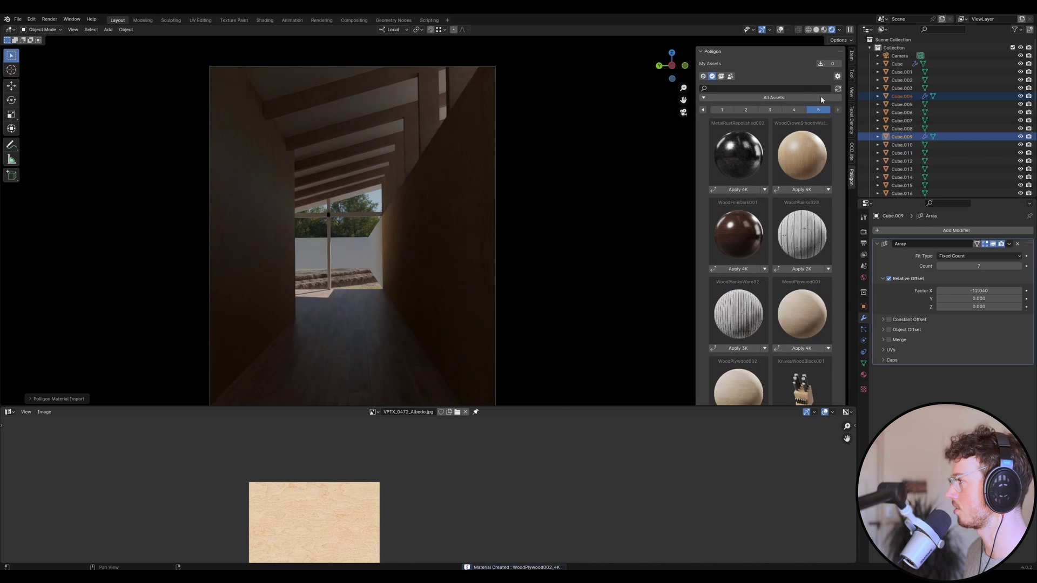
left_click(719, 111)
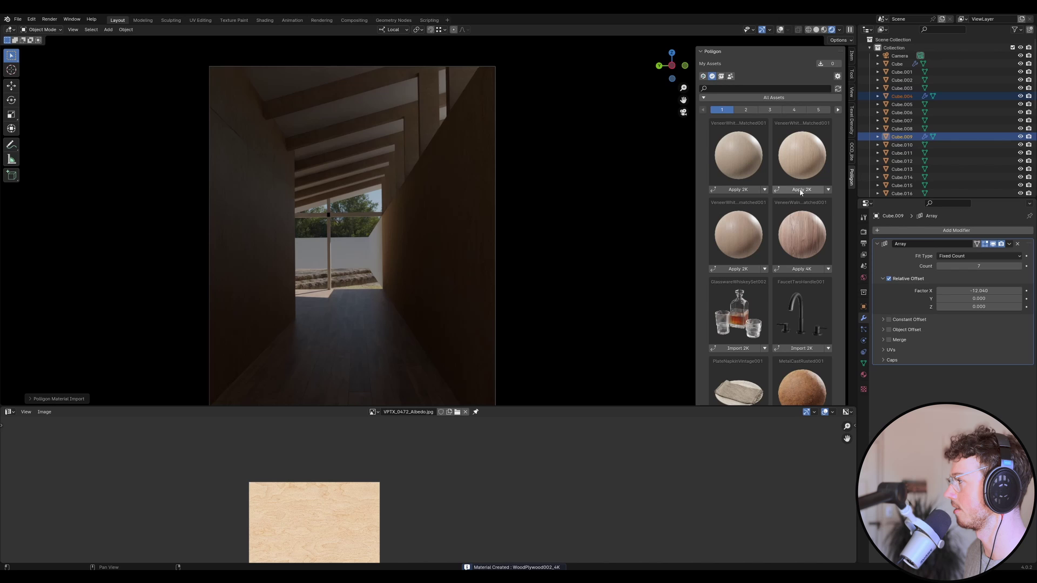
left_click(800, 190)
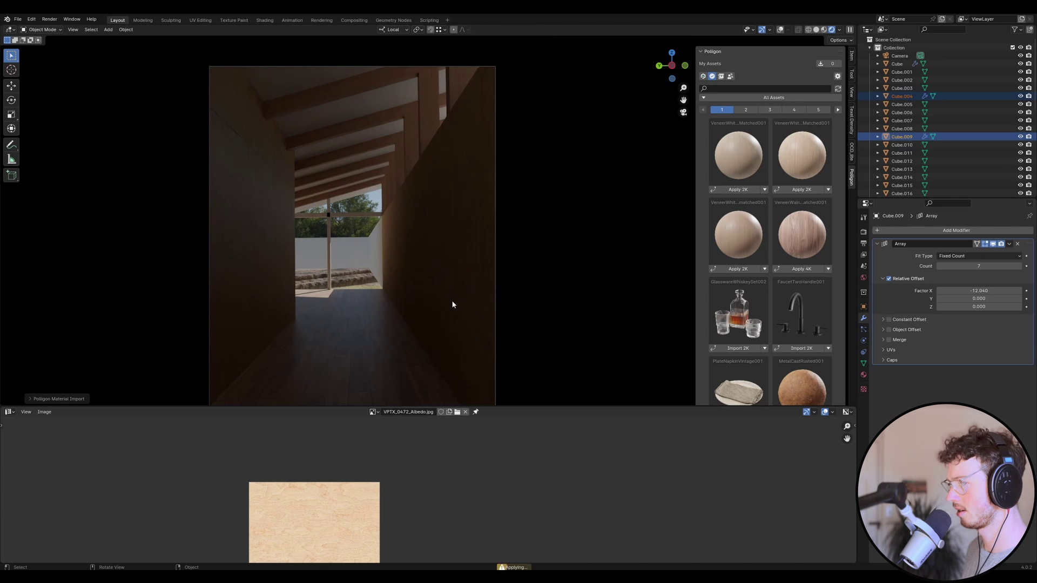
Change the bottom Image Editor into the Shader Editor.
left_click(3, 426)
left_click(9, 412)
left_click(51, 488)
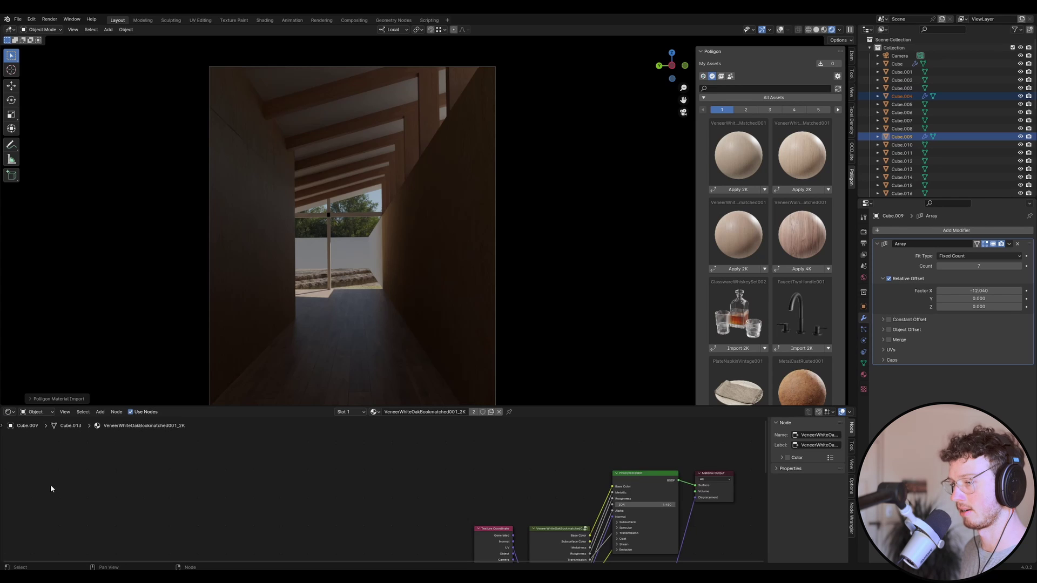
Try Material.001 on the rafters, then undo and redo back to the white-oak bookmatched veneer.
left_click(374, 412)
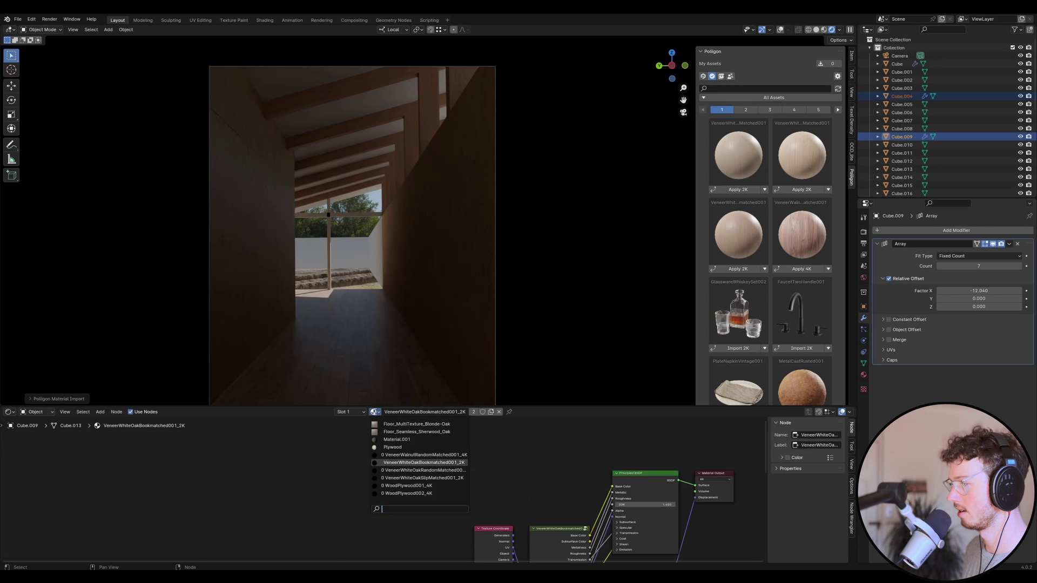
type("black")
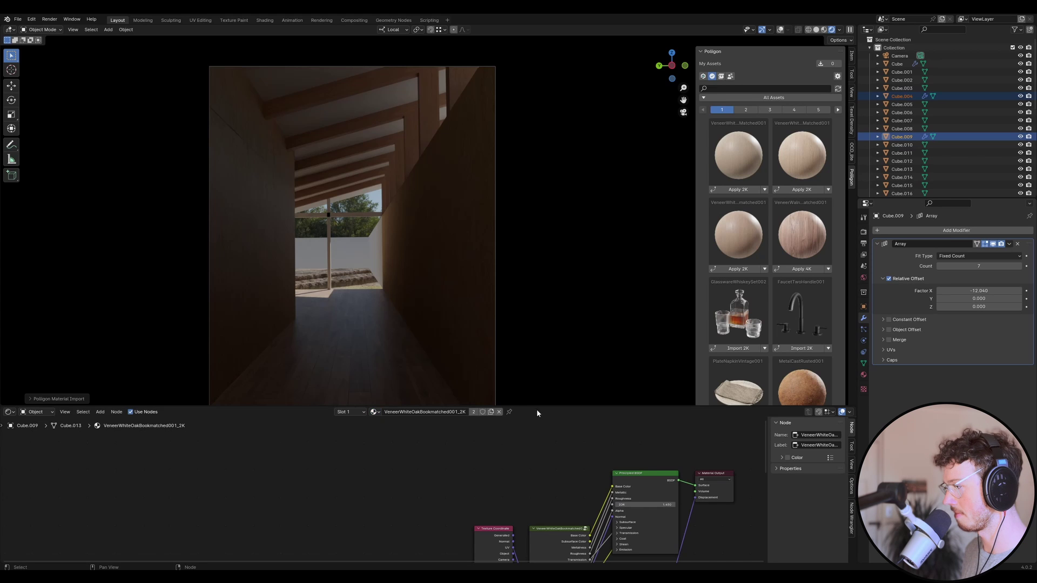
left_click(499, 413)
left_click(411, 412)
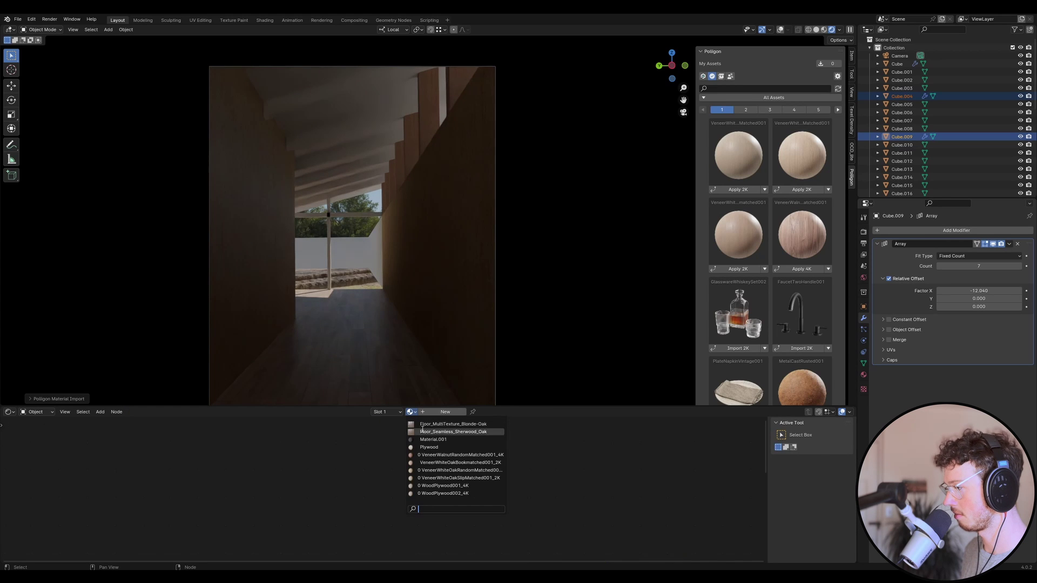
left_click(446, 439)
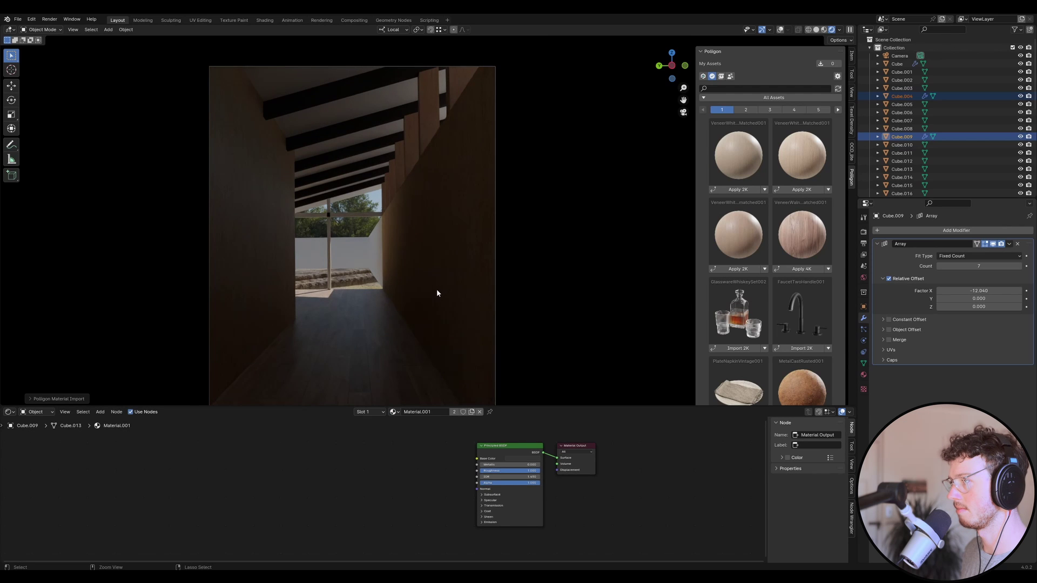
key("ctrl+z")
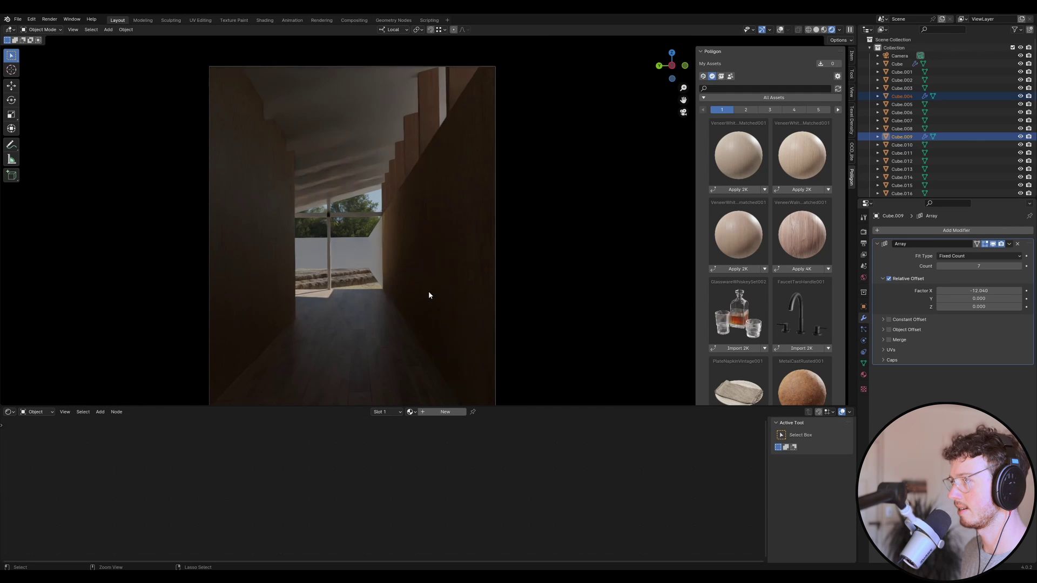
key("ctrl+shift+z")
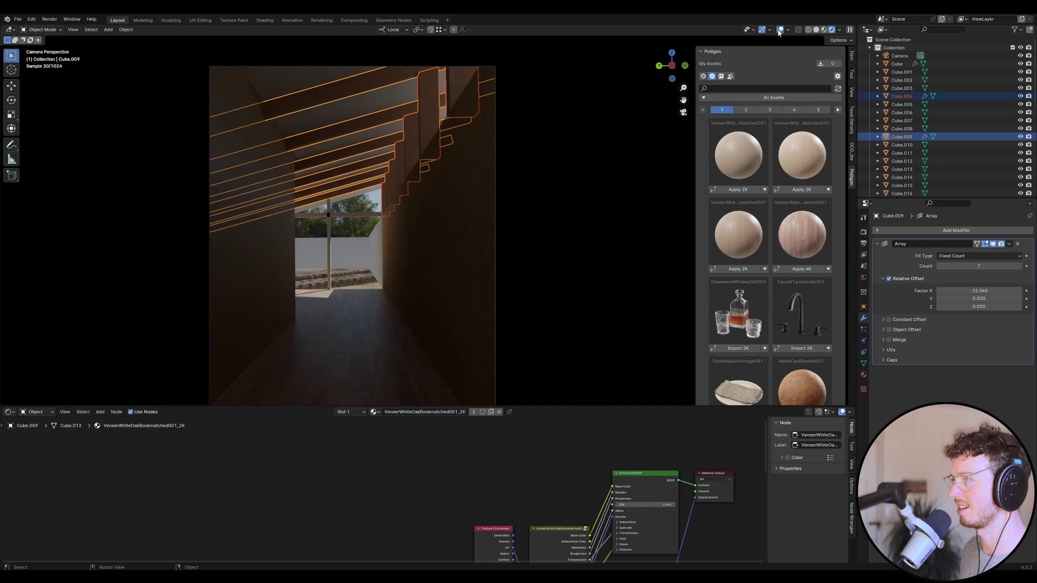
Apply VeneerWhiteOakRandomMatched001 at 2K to Cube.009, widening and narrowing the asset sidebar to compare.
left_click(744, 269)
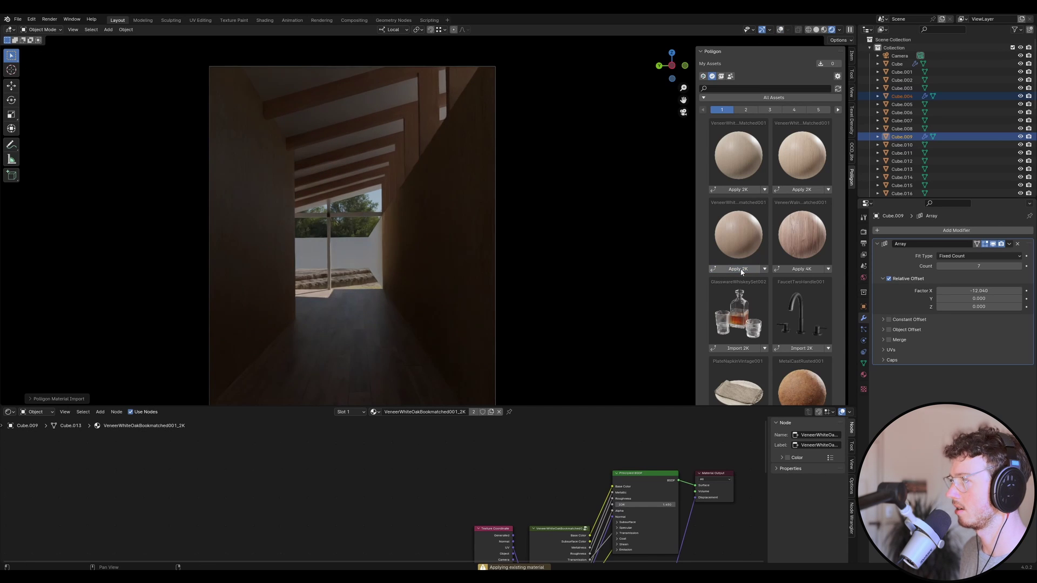
left_click(812, 191)
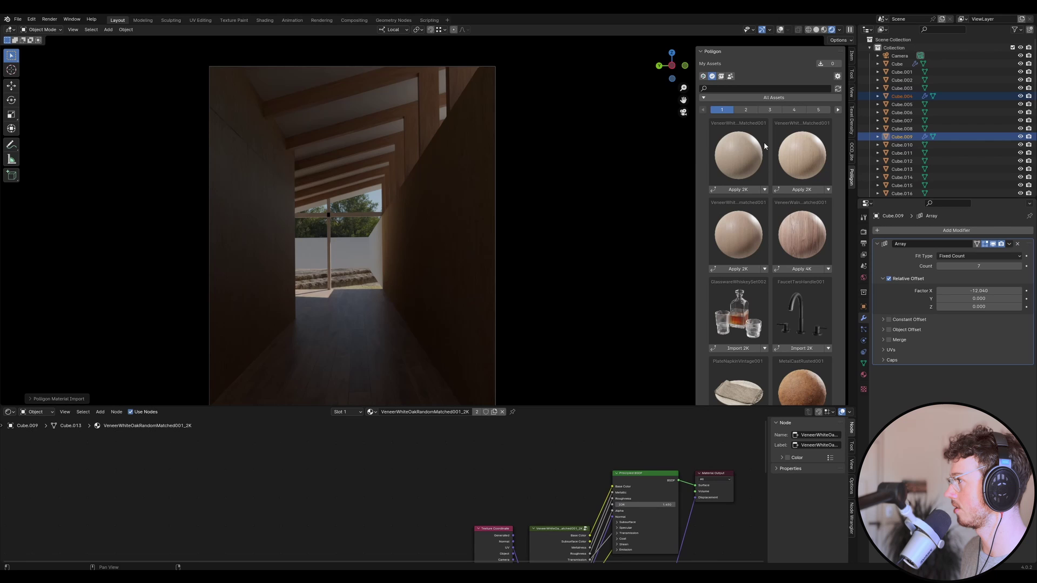
left_click_drag(697, 157, 521, 156)
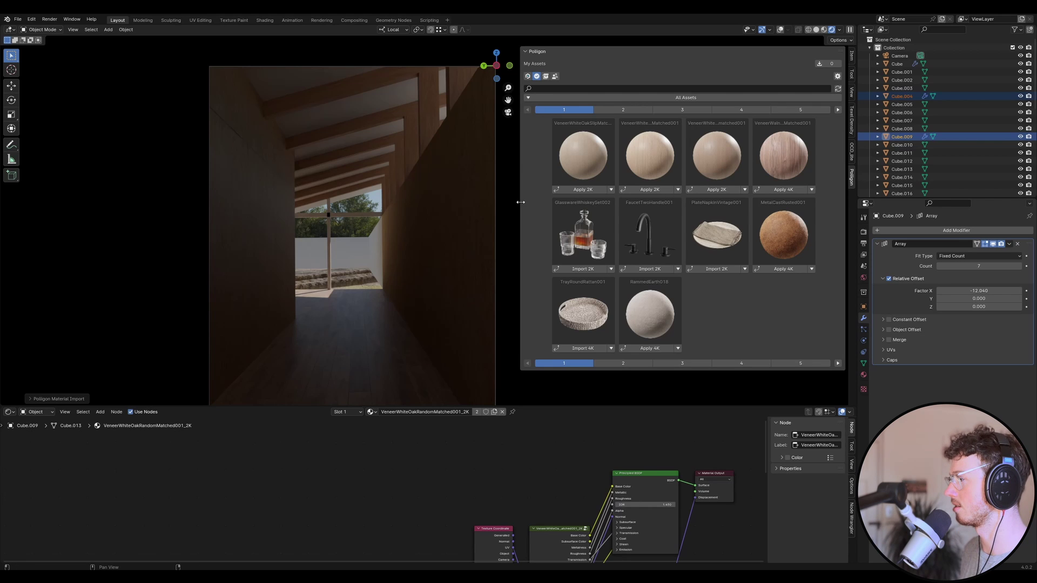
left_click_drag(522, 204, 663, 206)
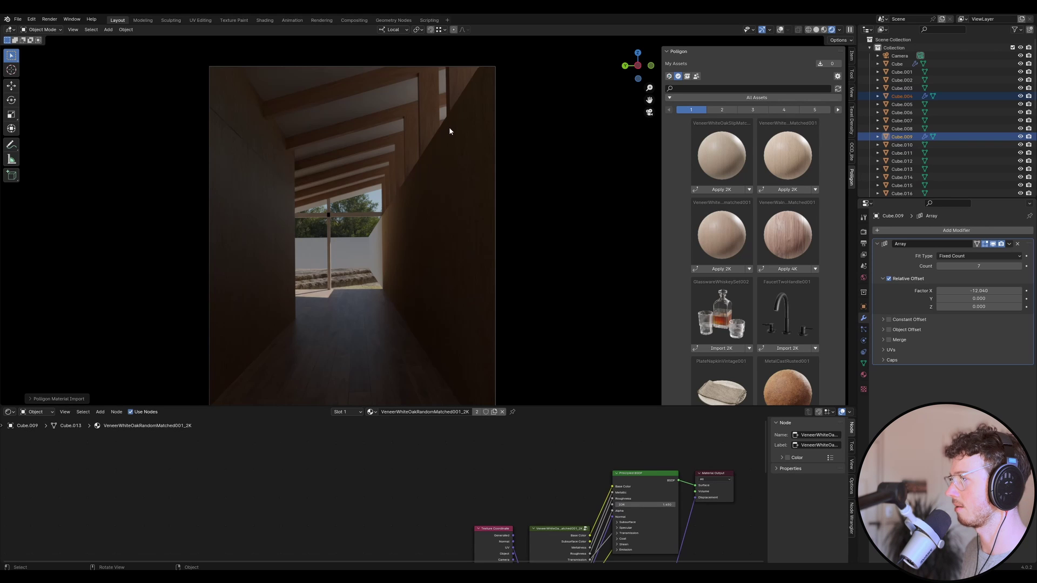
In solid shading, apply the Array modifiers on Cube.009 and Cube.004.
left_click(780, 29)
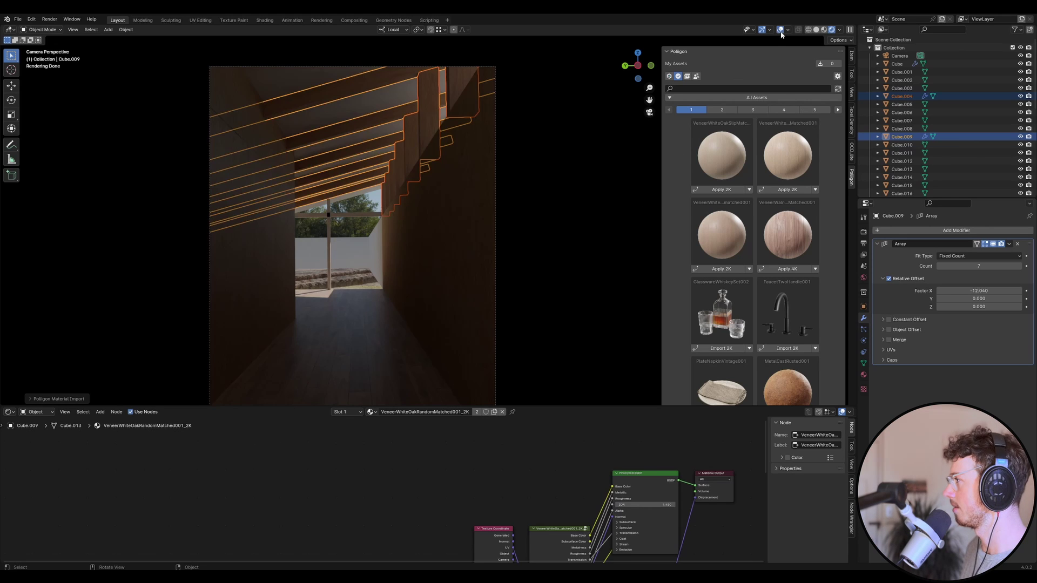
left_click(816, 30)
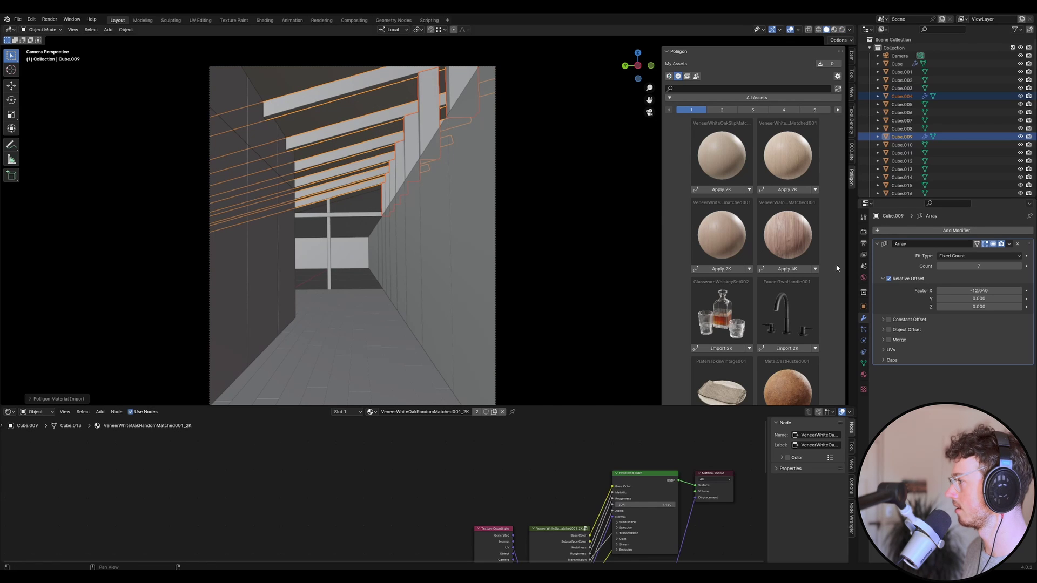
left_click(1009, 244)
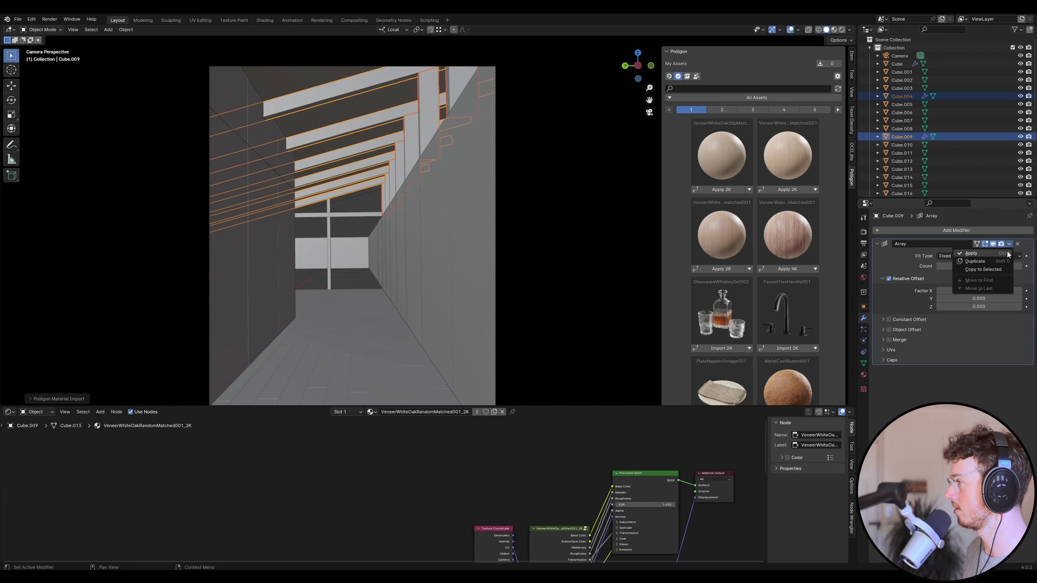
left_click(973, 254)
left_click(951, 96)
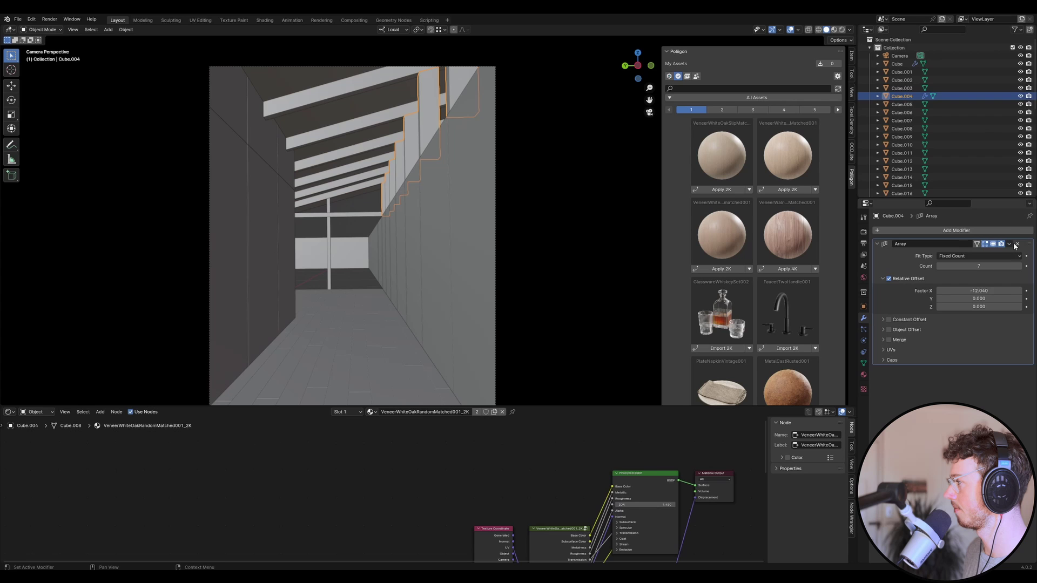
left_click(1009, 244)
left_click(1003, 254)
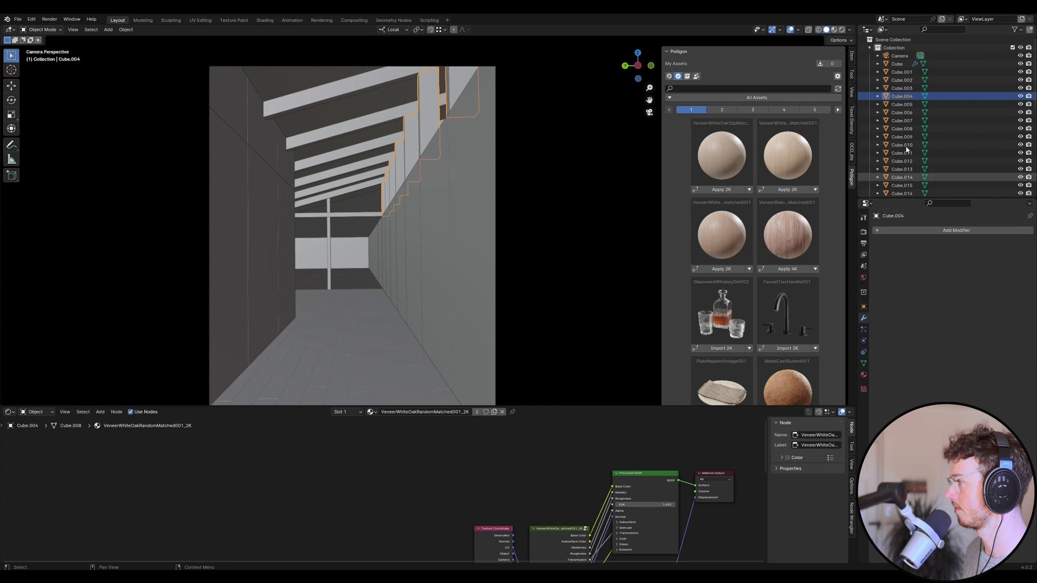
Unwrap the beams, set their texel density to 20.48 px/cm, and save Urban Cabin.blend.
left_click(387, 123, "shift")
key("Tab")
key("u")
mouse_move(395, 184)
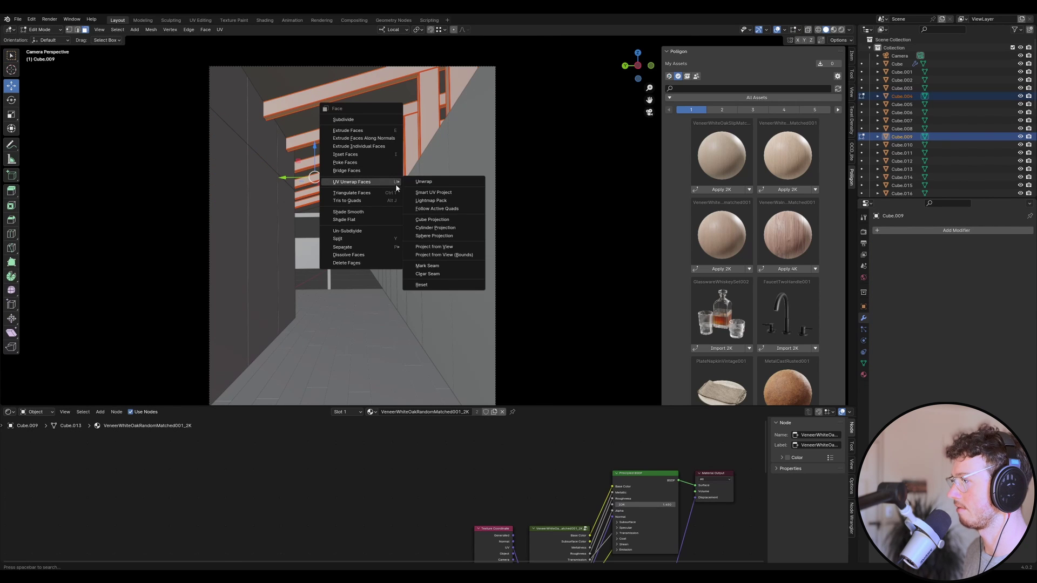
left_click(432, 185)
left_click(852, 120)
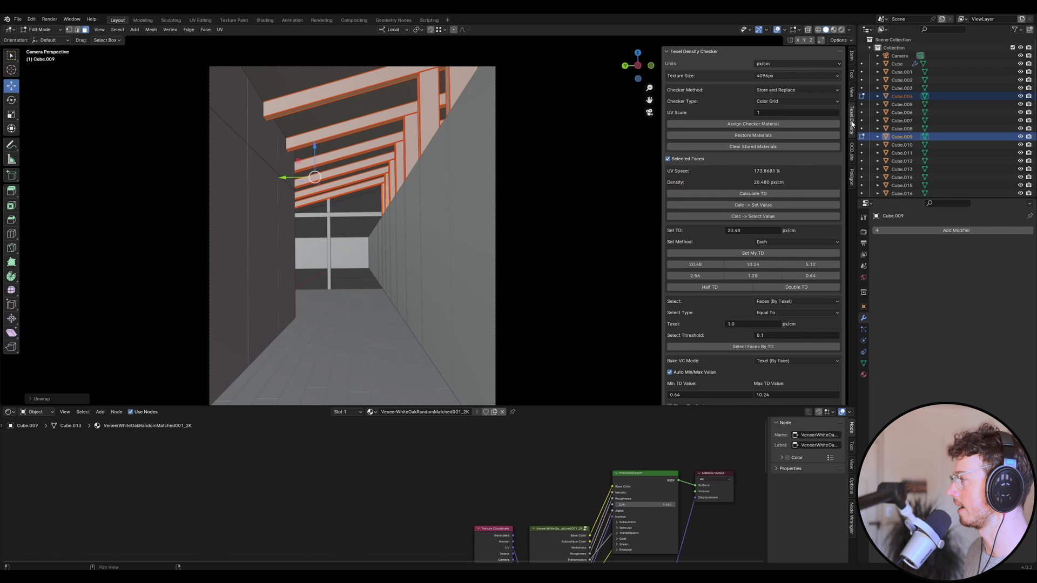
left_click(767, 254)
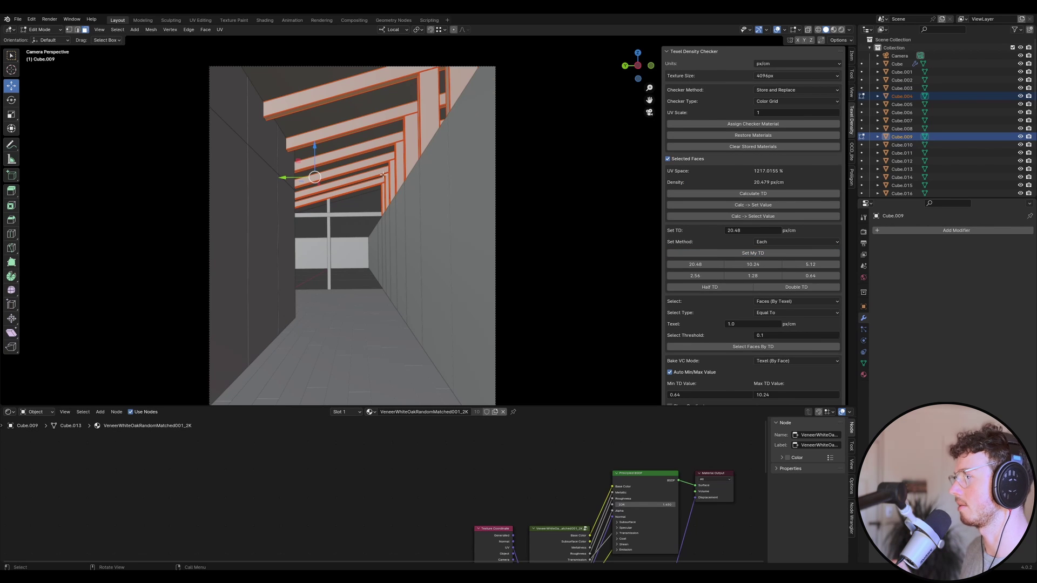
key("Tab")
key("ctrl+s")
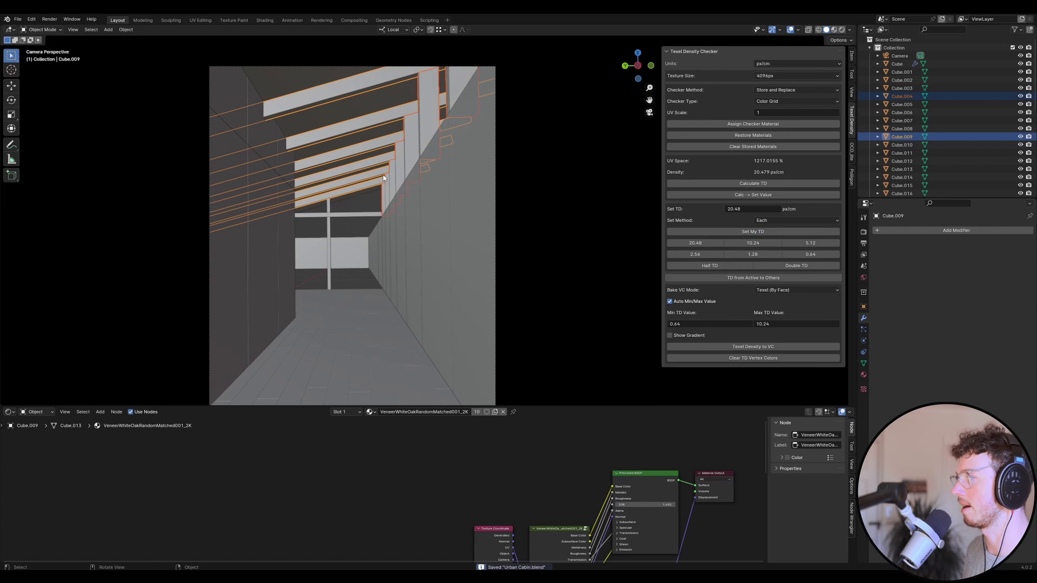
Preview the camera view in Rendered shading with overlays hidden, then save Urban Cabin.blend.
left_click(841, 29)
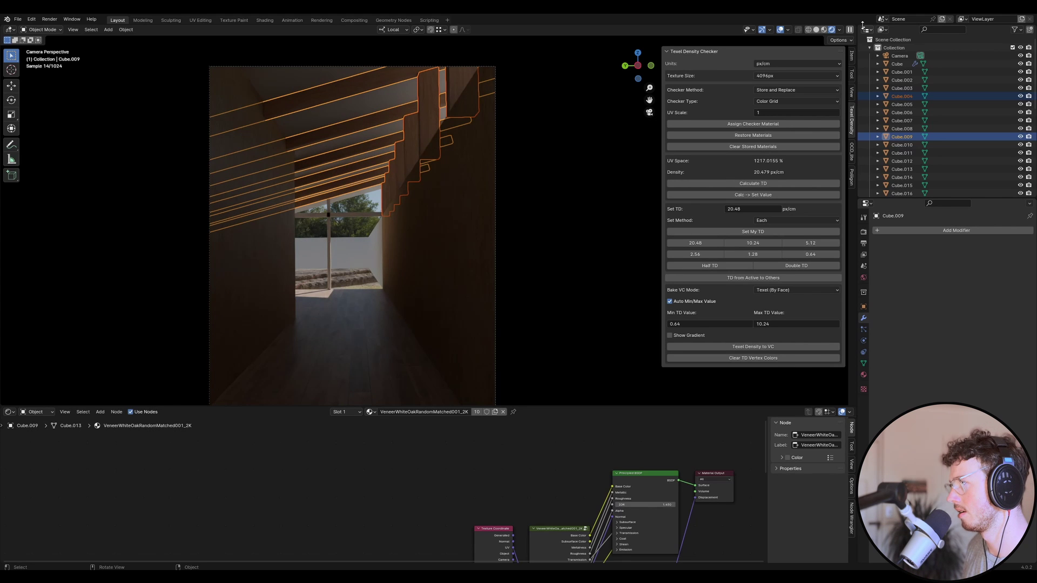
left_click(781, 30)
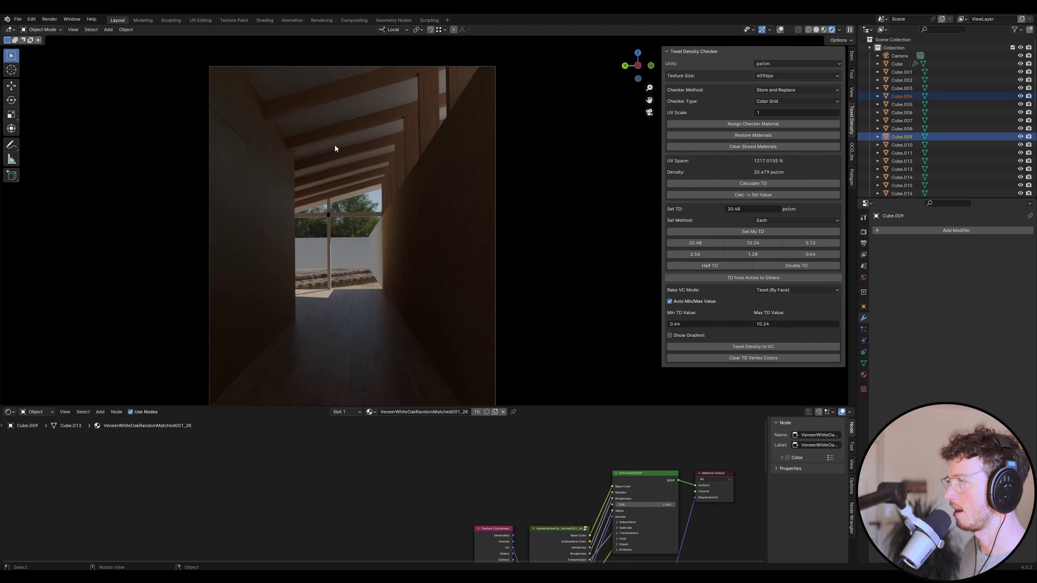
key("ctrl+s")
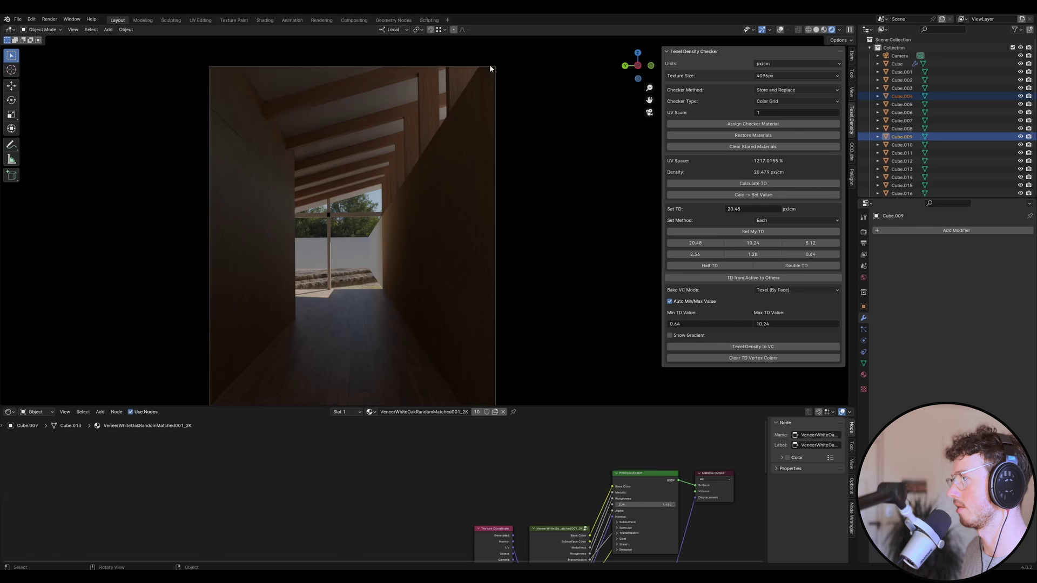
Return to Solid shading, save, and select the left corridor wall panels.
left_click(816, 30)
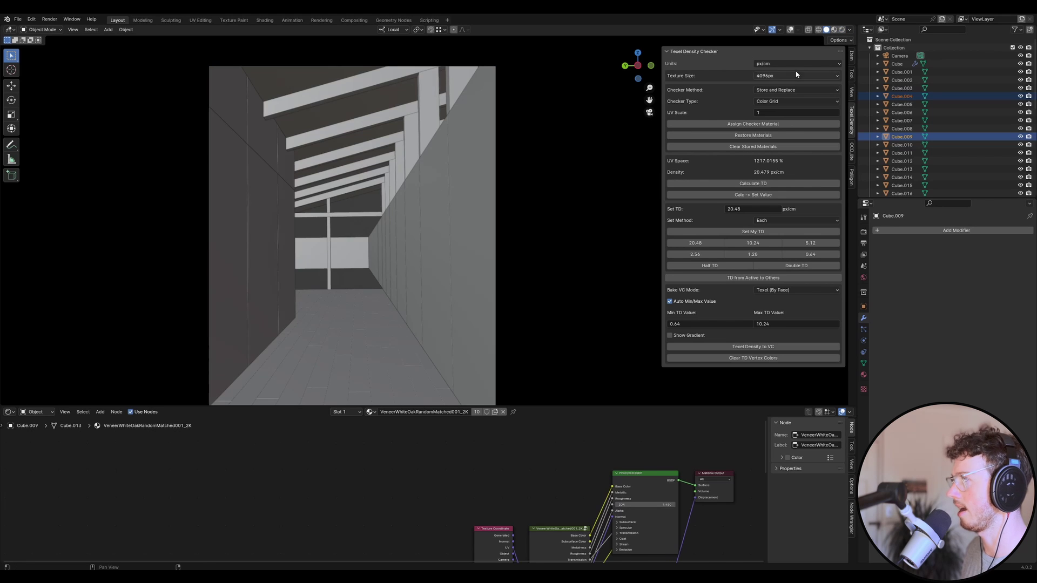
key("ctrl+s")
left_click(249, 155)
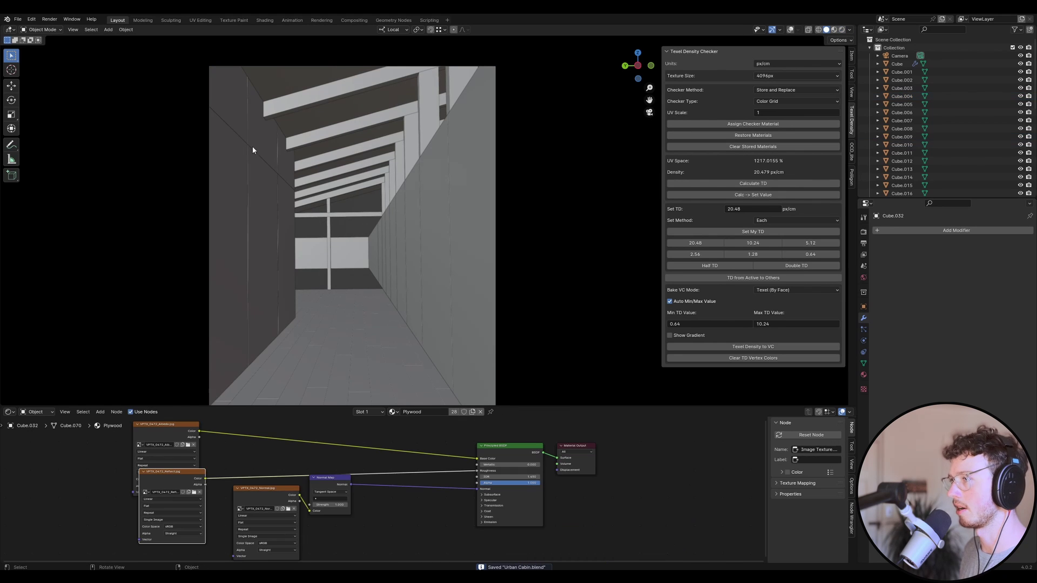
left_click(790, 30)
left_click(253, 98)
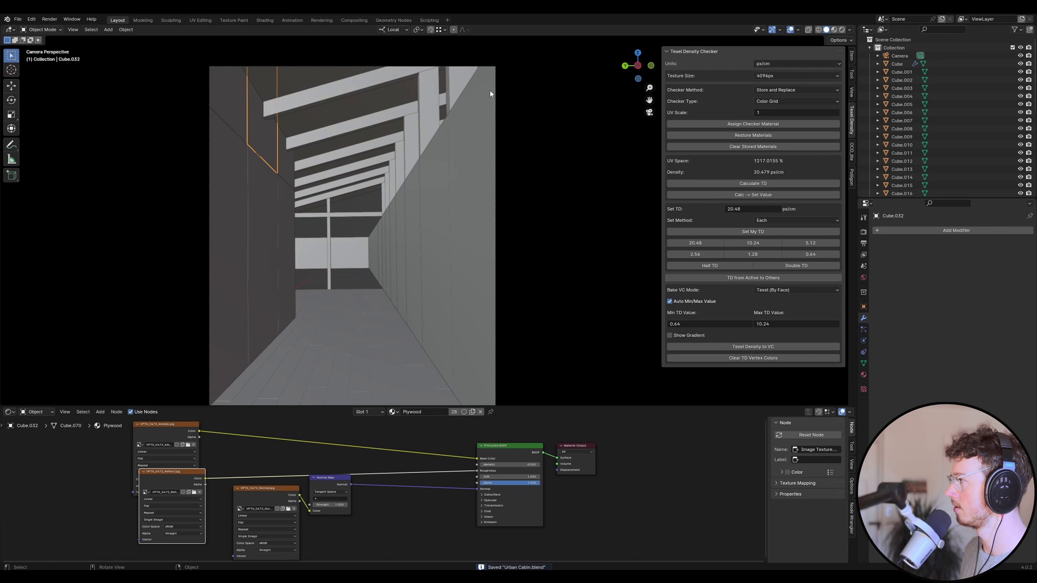
left_click(284, 159)
left_click(247, 215, "shift")
left_click(290, 215, "shift")
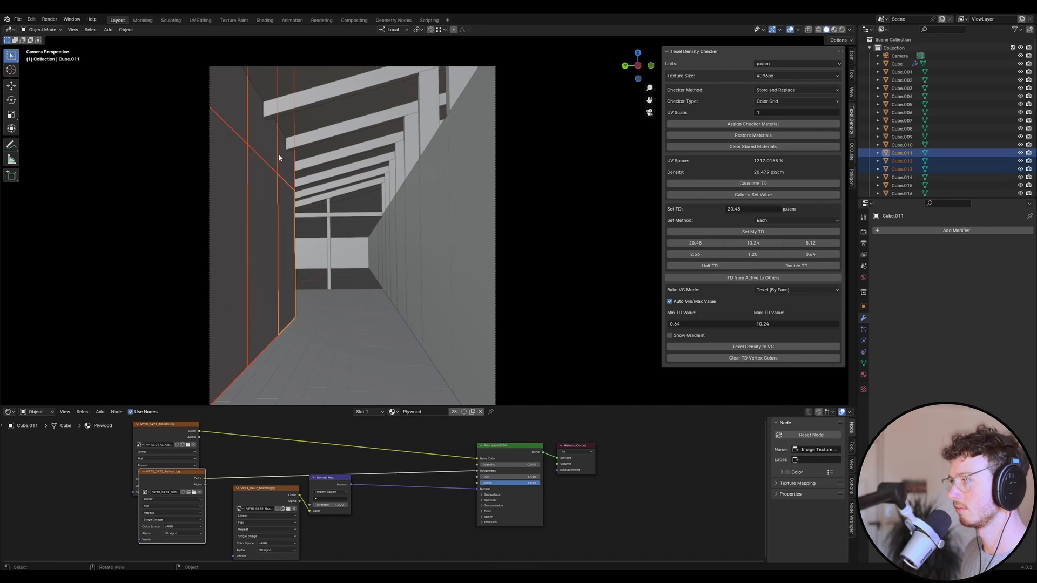
key("KP_Decimal")
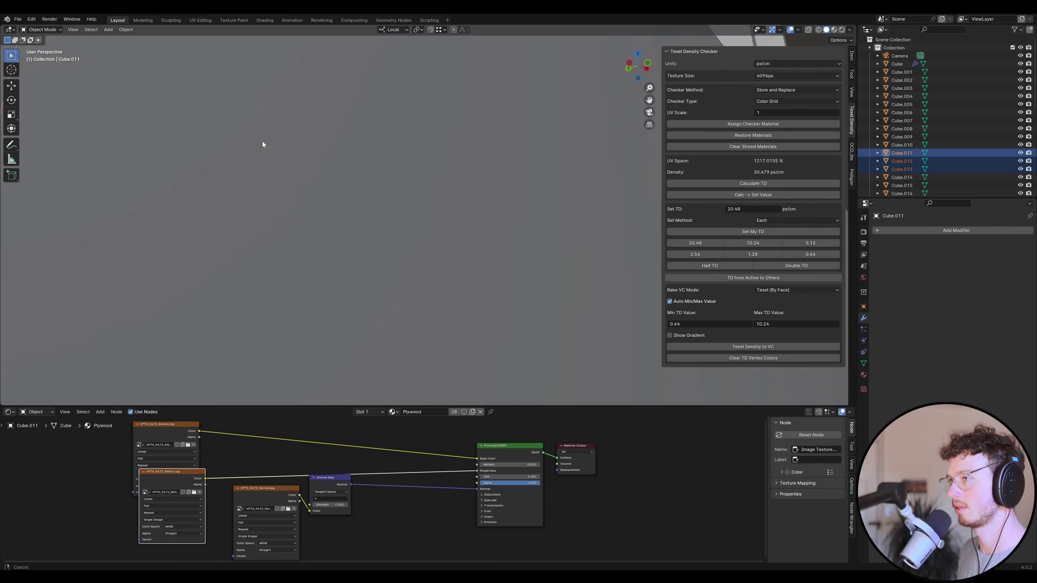
middle_click_drag(263, 144, 497, 304)
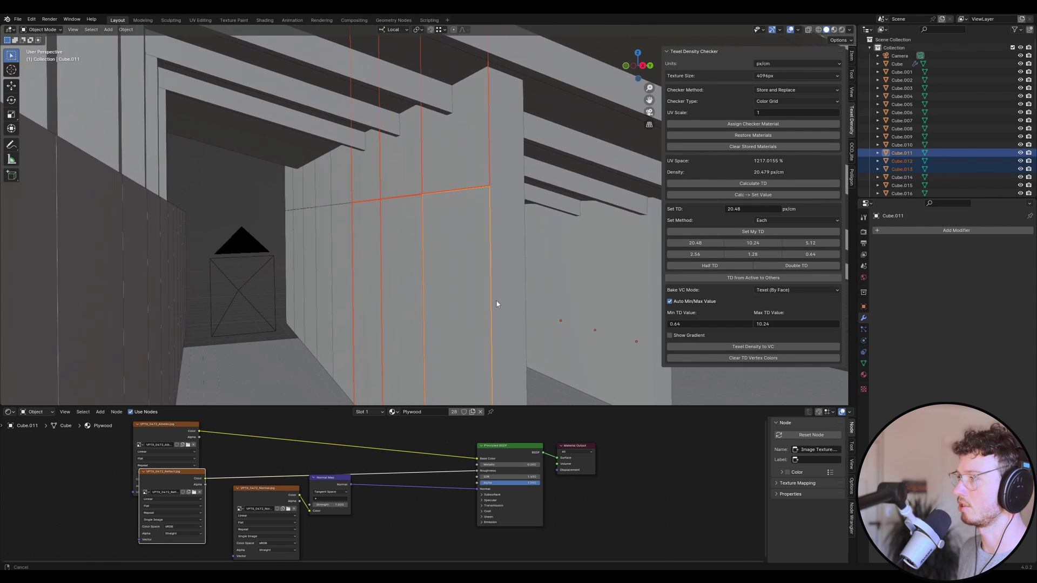
Add the corridor posts and remaining wall pieces to the selection.
left_click(514, 212, "shift")
left_click(333, 225, "shift")
left_click(321, 222, "shift")
left_click(306, 227, "shift")
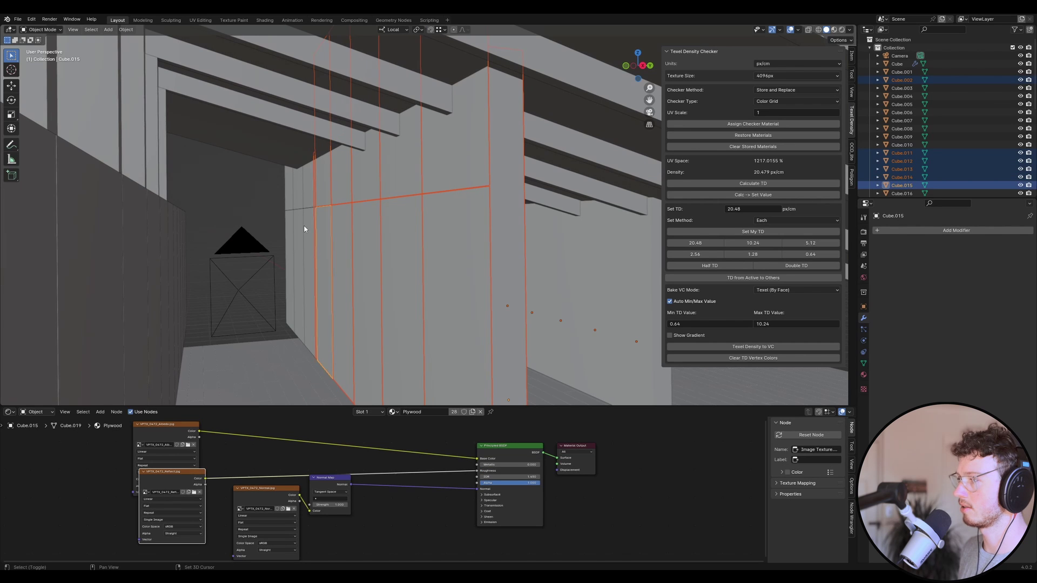
left_click(301, 227, "shift")
left_click(288, 222, "shift")
left_click(294, 223, "shift")
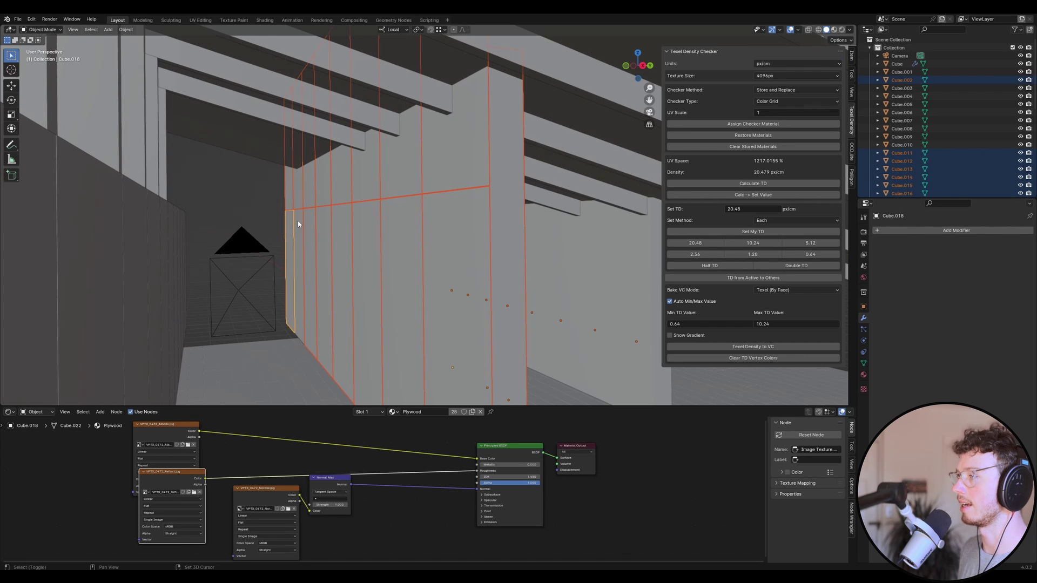
left_click(300, 222, "shift")
middle_click_drag(300, 221, 278, 195)
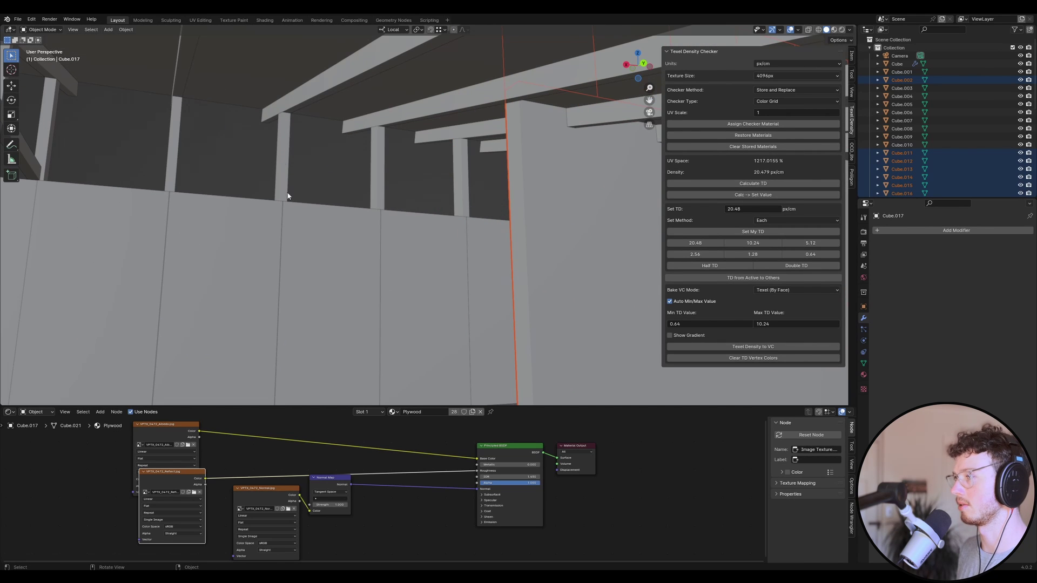
mouse_move(311, 195)
middle_mouse_down()
mouse_move(301, 196)
mouse_move(317, 196)
middle_mouse_up()
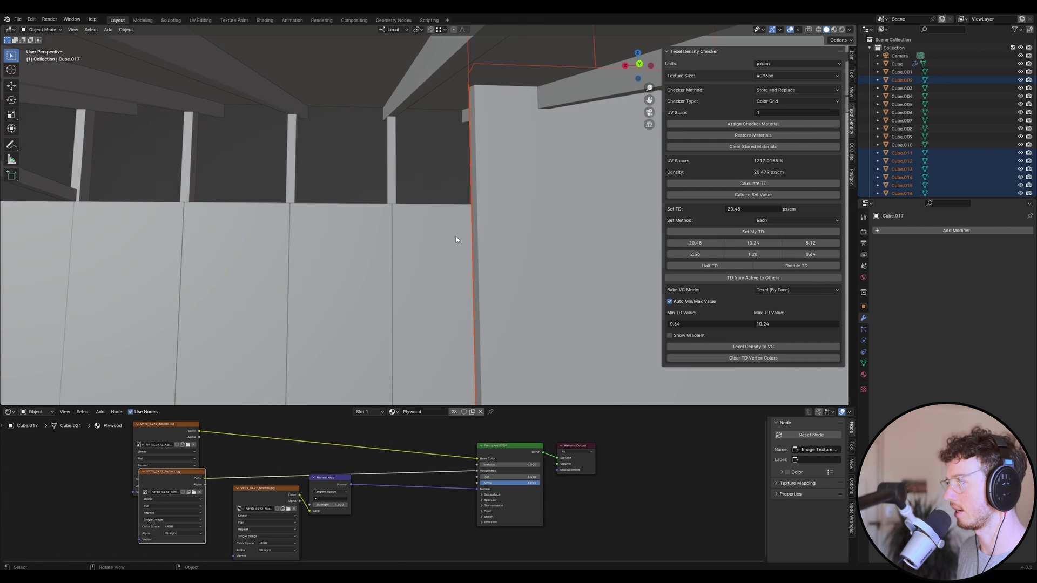
Shift the selected wall panels and posts along their local X axis in two moves.
key("g")
key("x")
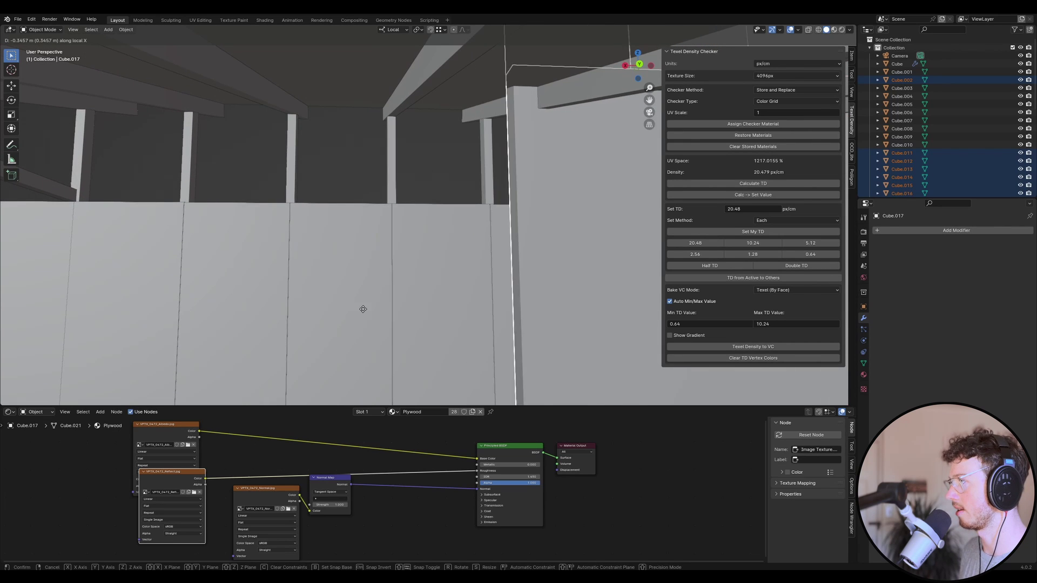
left_click(496, 209)
key("g")
key("x")
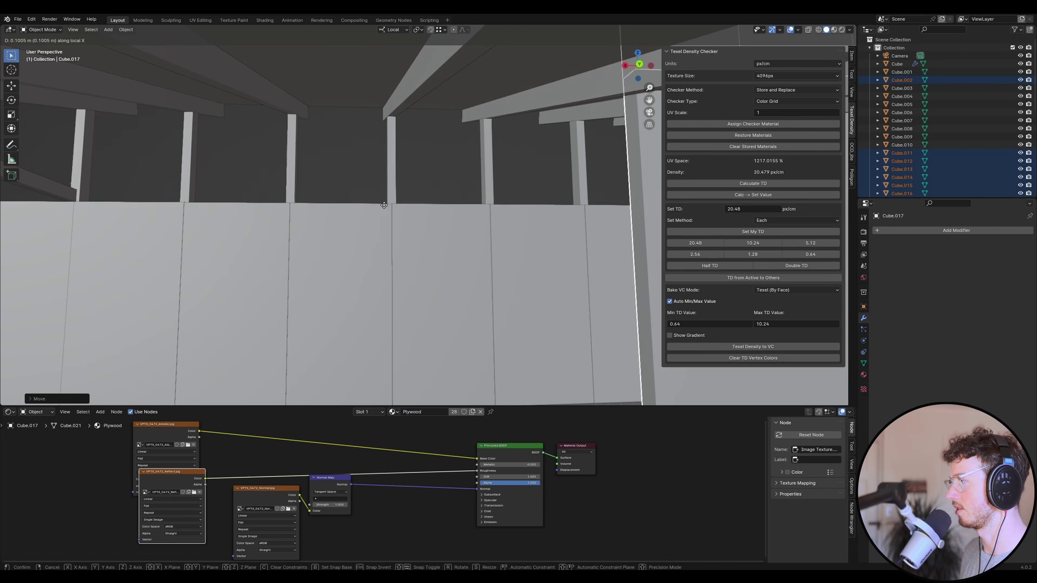
left_click(491, 204)
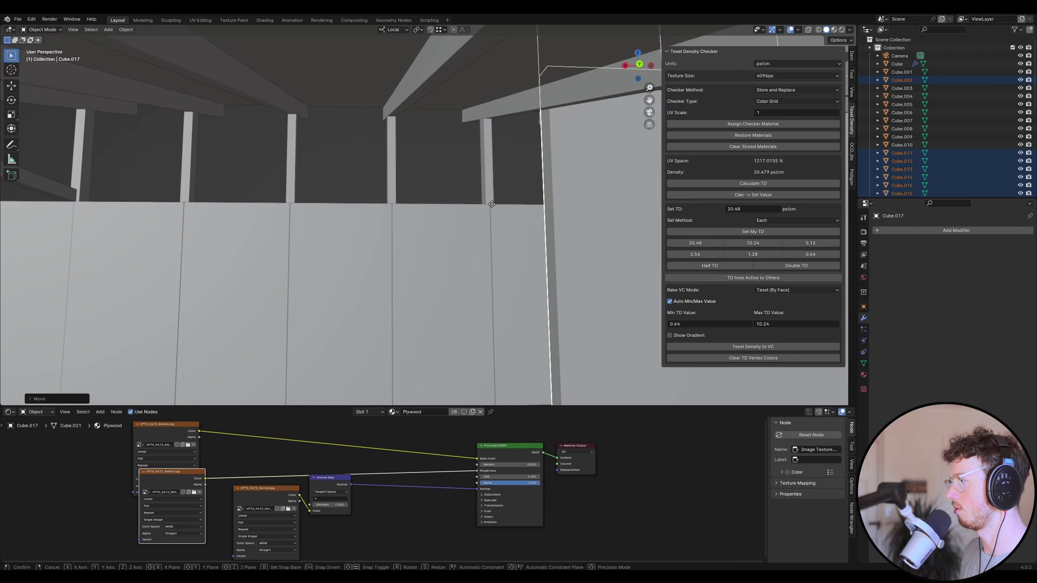
middle_click_drag(492, 204, 373, 144)
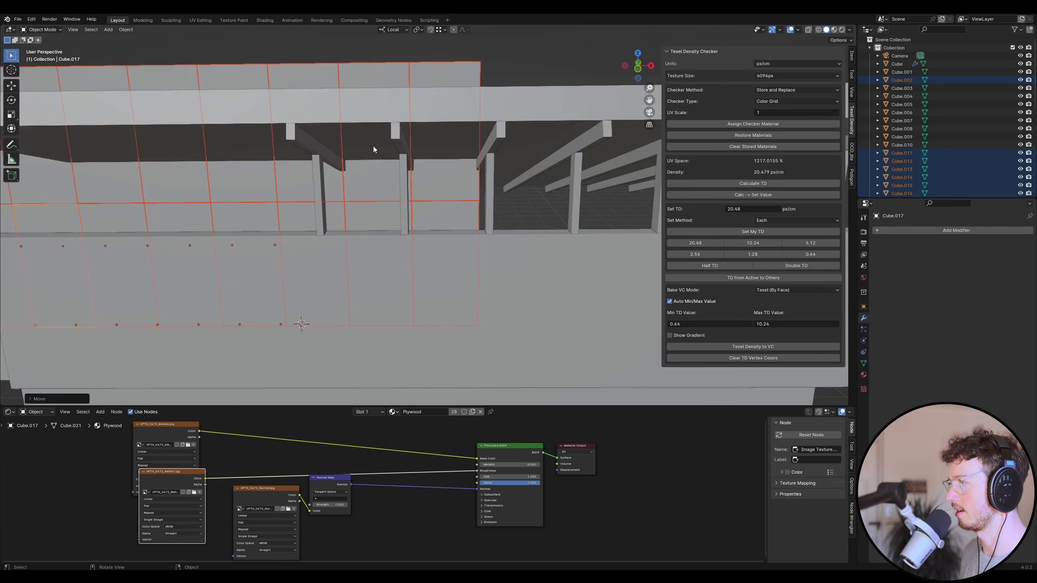
Select the upper run of wall panels along the corridor.
scroll(445, 174, "up", 4)
scroll(432, 157, "down", 5)
left_click(444, 192)
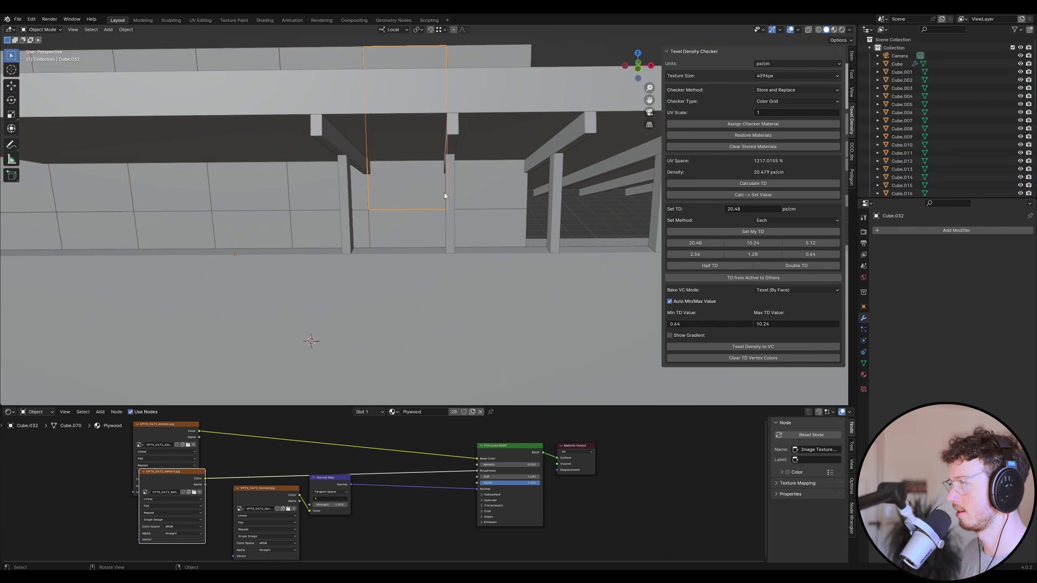
left_click(486, 173, "shift")
left_click(317, 184, "shift")
left_click(210, 180, "shift")
left_click(108, 181, "shift")
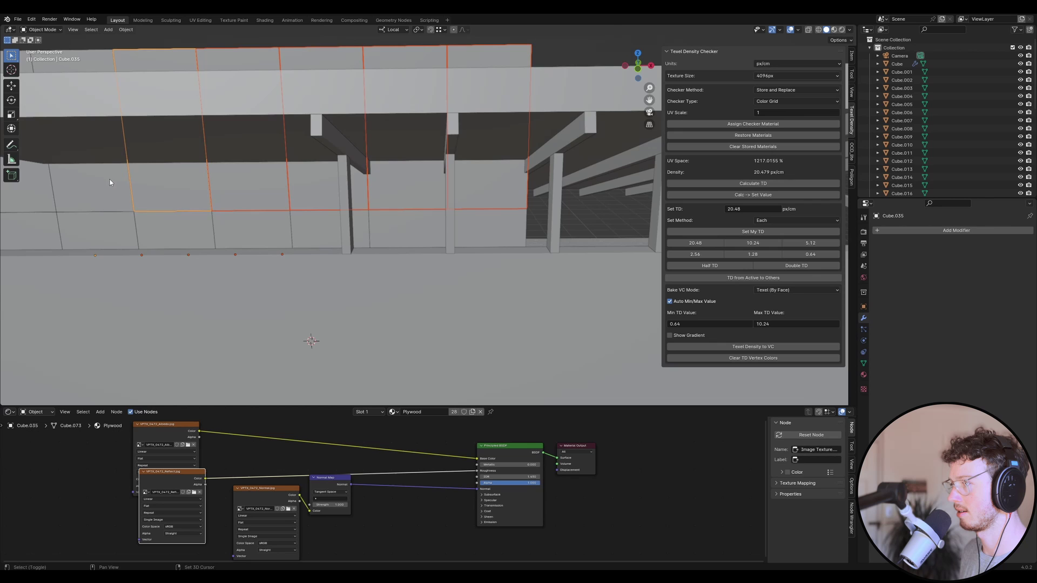
left_click(81, 185, "shift")
middle_click_drag(81, 185, 287, 197, "shift")
Add the lower wall panels to the selection.
left_click(284, 196, "shift")
left_click(324, 237, "shift")
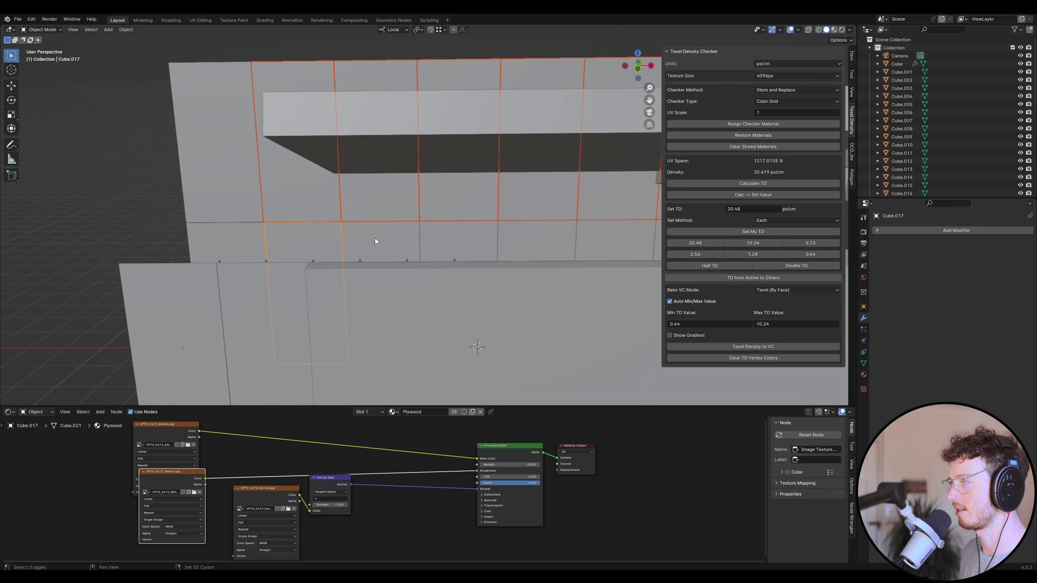
left_click(377, 238, "shift")
left_click(441, 237, "shift")
left_click(530, 244, "shift")
left_click(598, 239, "shift")
middle_click_drag(598, 239, 423, 225, "shift")
left_click(504, 232, "shift")
middle_click_drag(545, 235, 556, 205)
Duplicate the wall panels and slide the copy about 0.48 m along local Y.
key("shift+d")
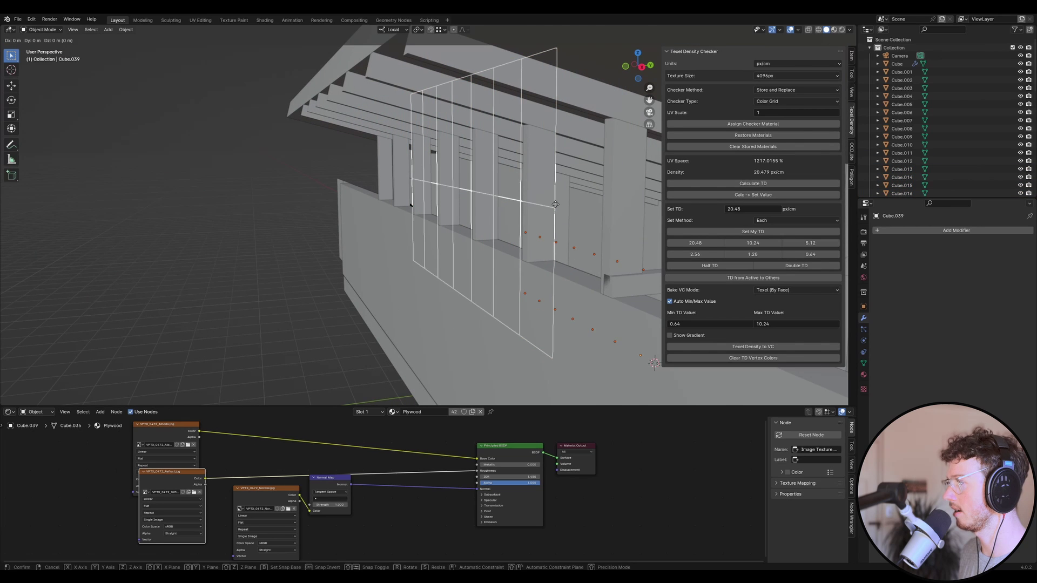
key("x")
key("y")
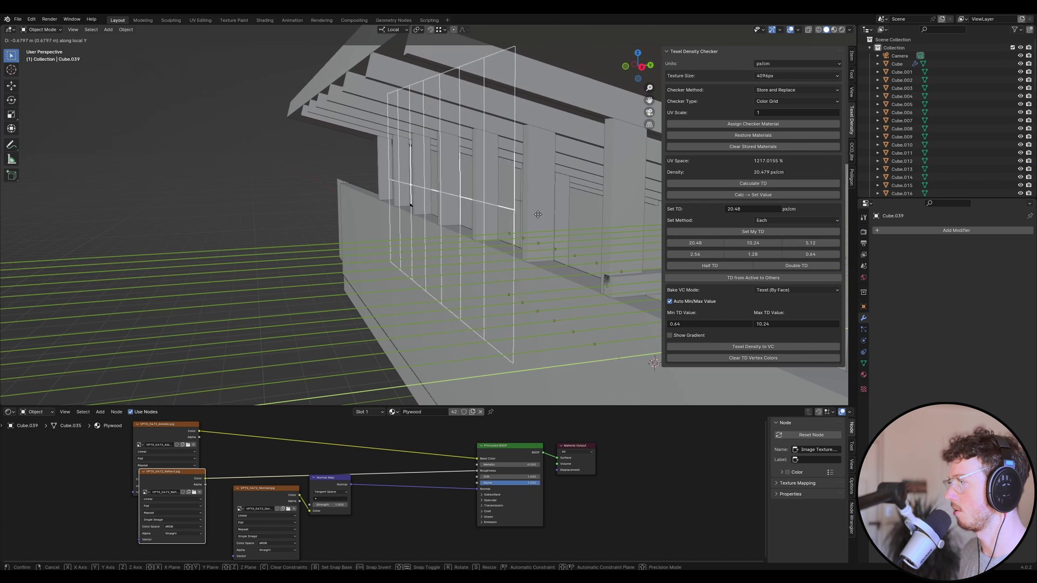
left_click(546, 218)
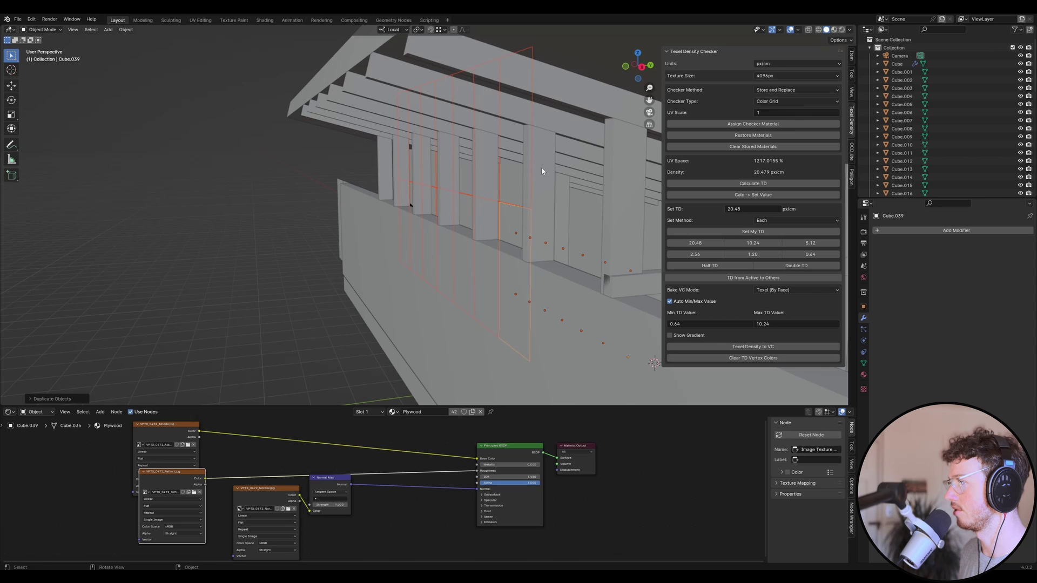
scroll(542, 171, "down", 5)
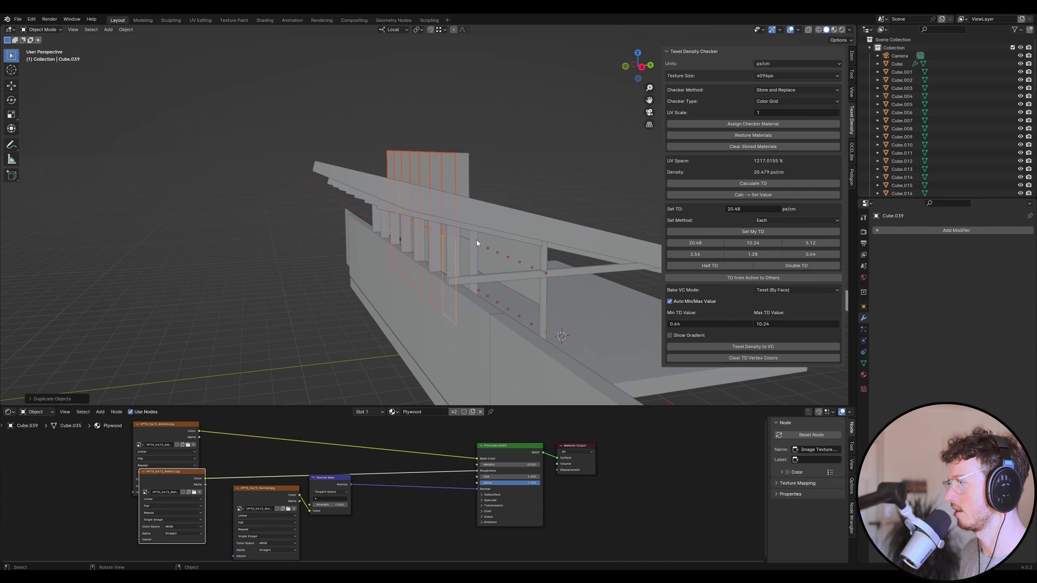
Raise the duplicated panels along local Z and deselect them.
key("g")
key("z")
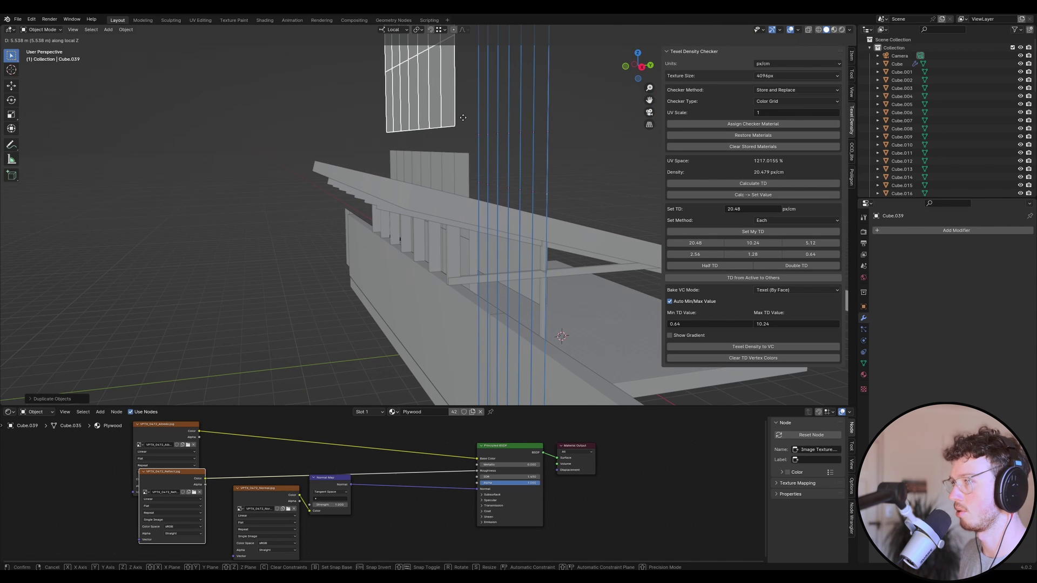
left_click(463, 122)
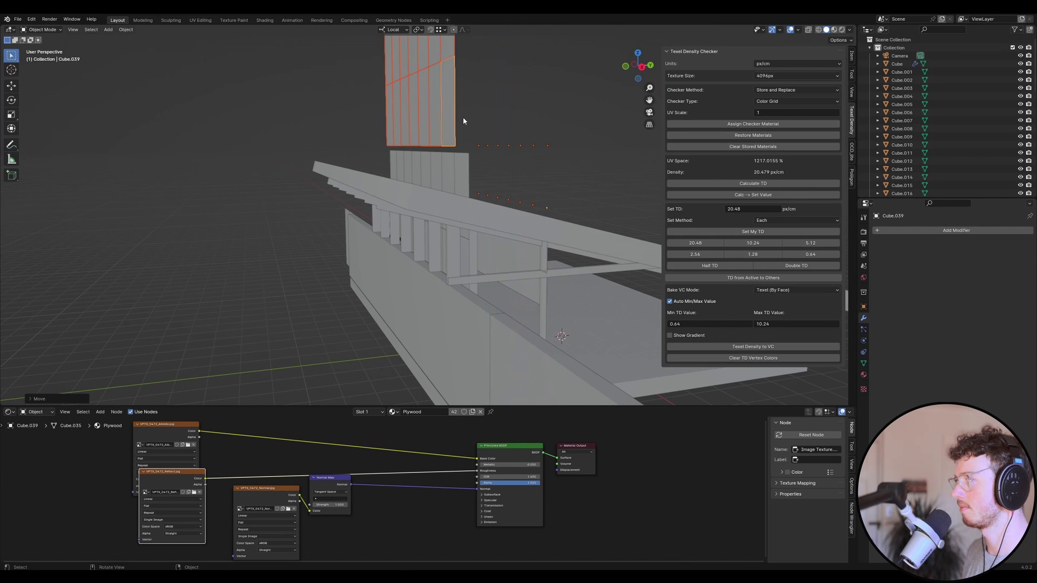
left_click(584, 114)
scroll(394, 200, "up", 3)
Select the roof panel and show its transform values in the sidebar.
left_click(472, 195)
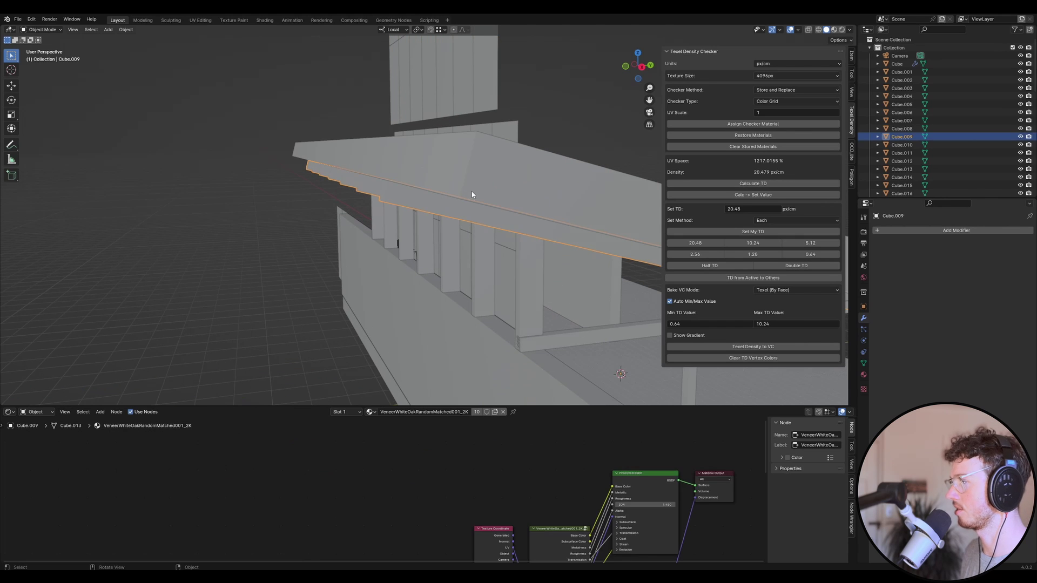
left_click(471, 193)
left_click(851, 57)
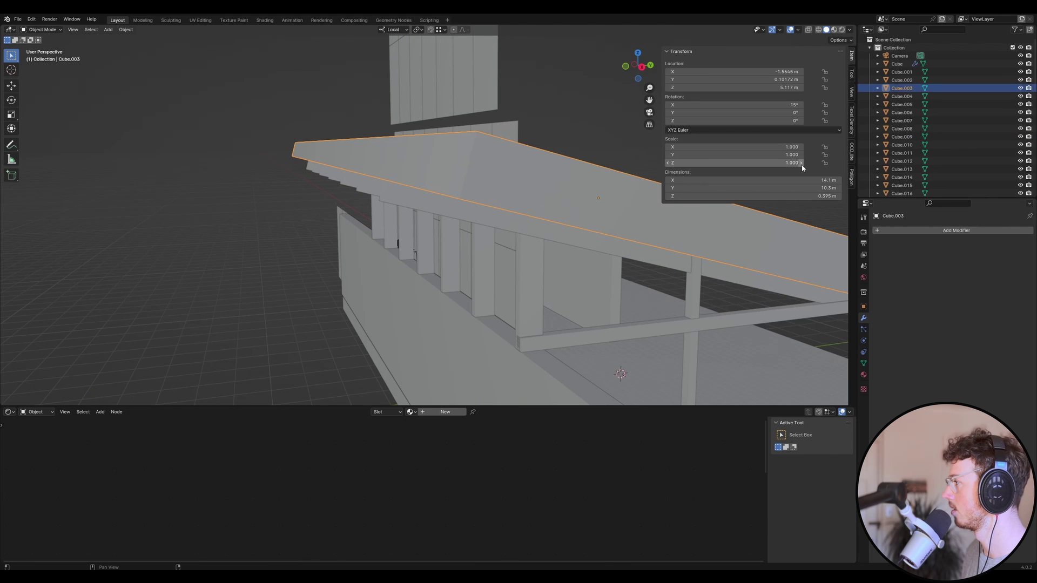
middle_click_drag(504, 85, 504, 166)
Tilt the duplicated panels 15° about X, then select the tall plywood panel Cube.039.
left_click(394, 80)
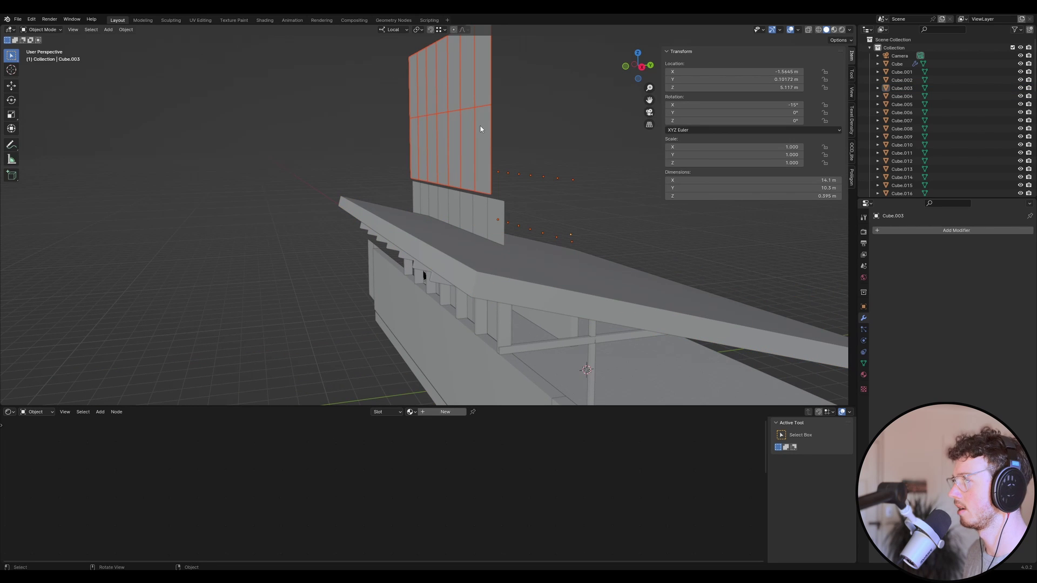
key("r")
key("x")
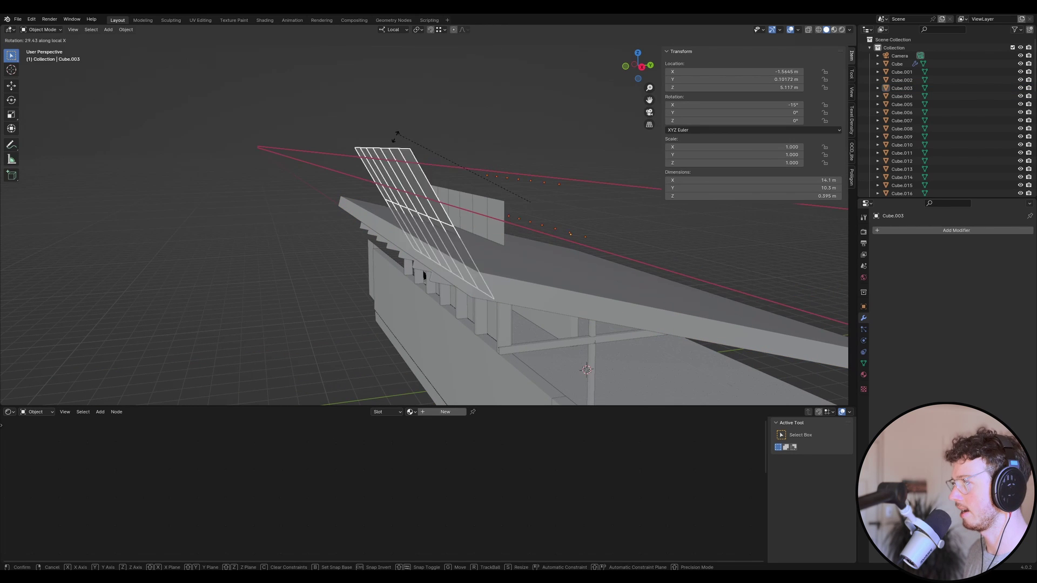
type("15")
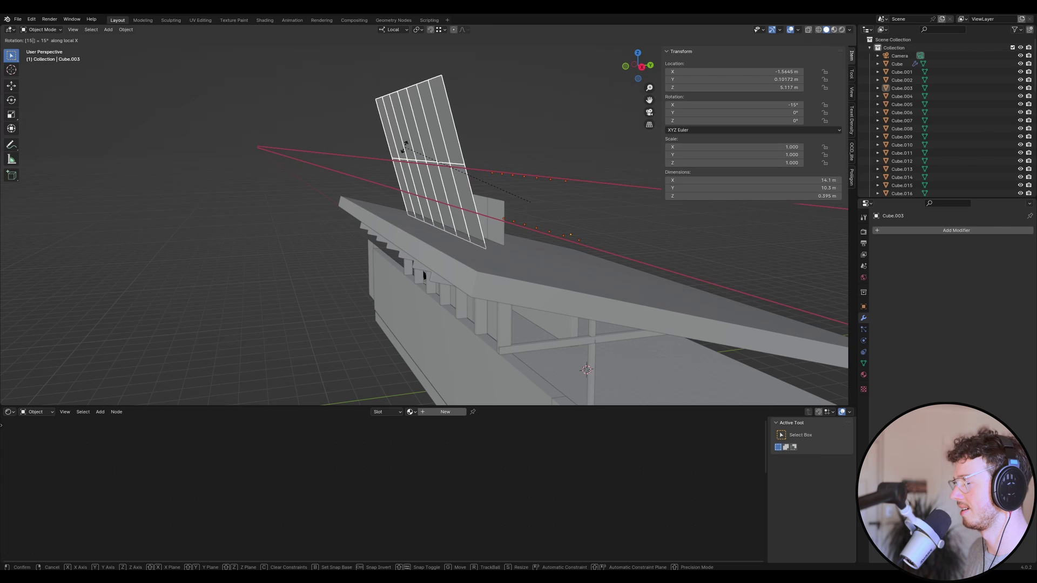
key("Return")
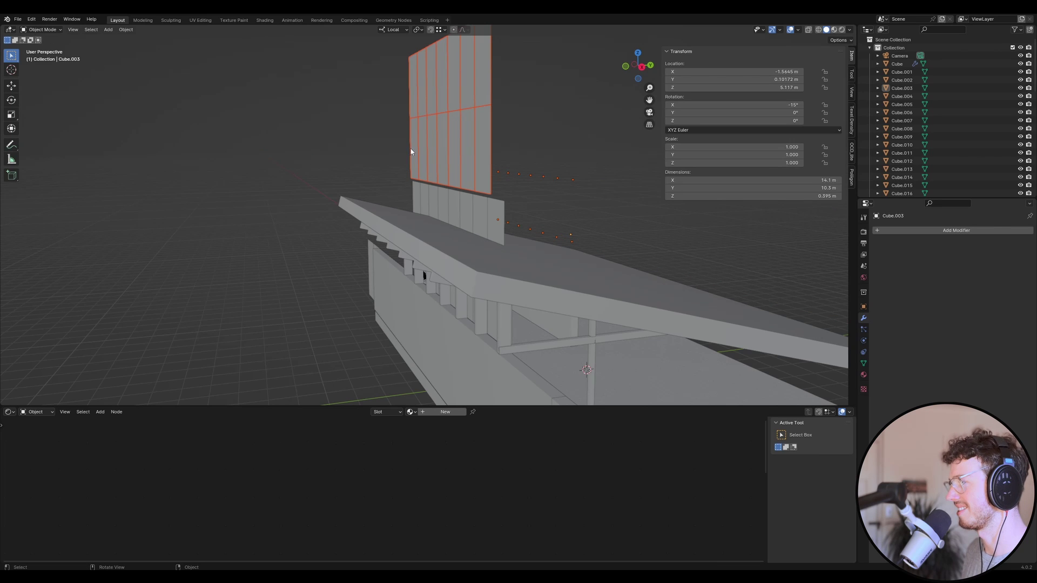
left_click(571, 263)
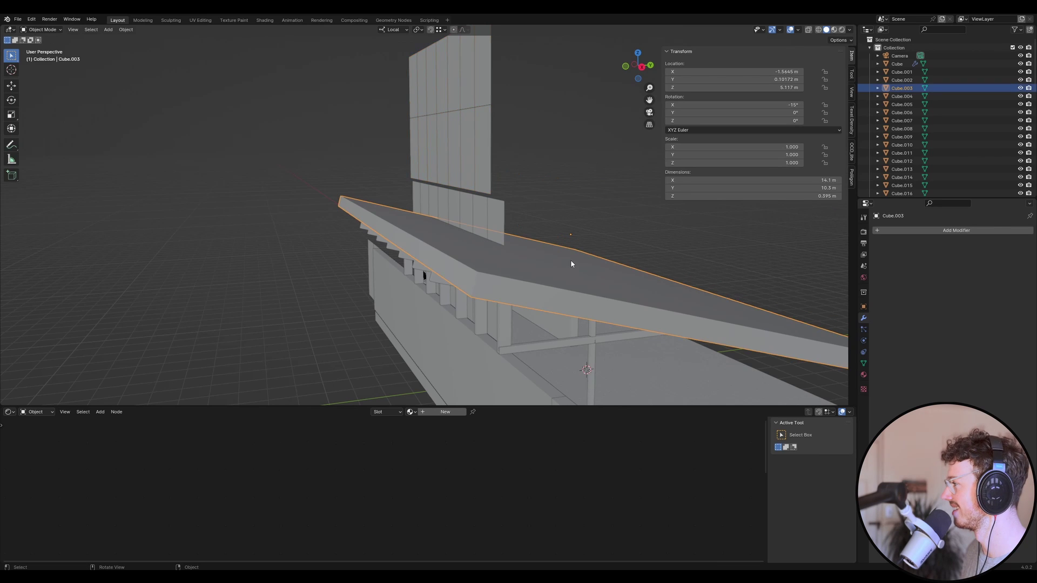
left_click(477, 163)
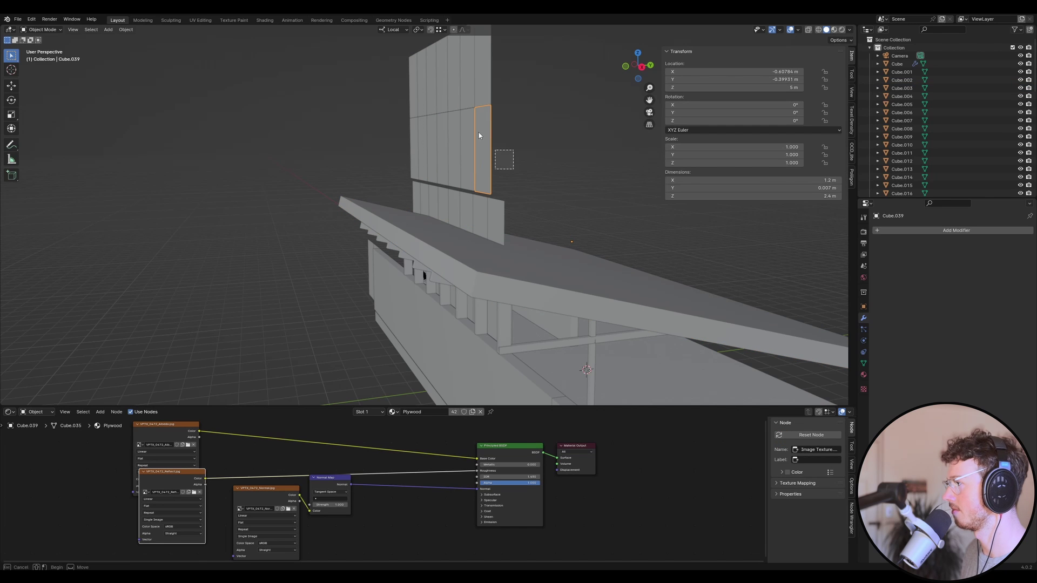
In side view, tilt Cube.039 to 75° on X and nudge it along local Y.
middle_click_drag(478, 135, 530, 160)
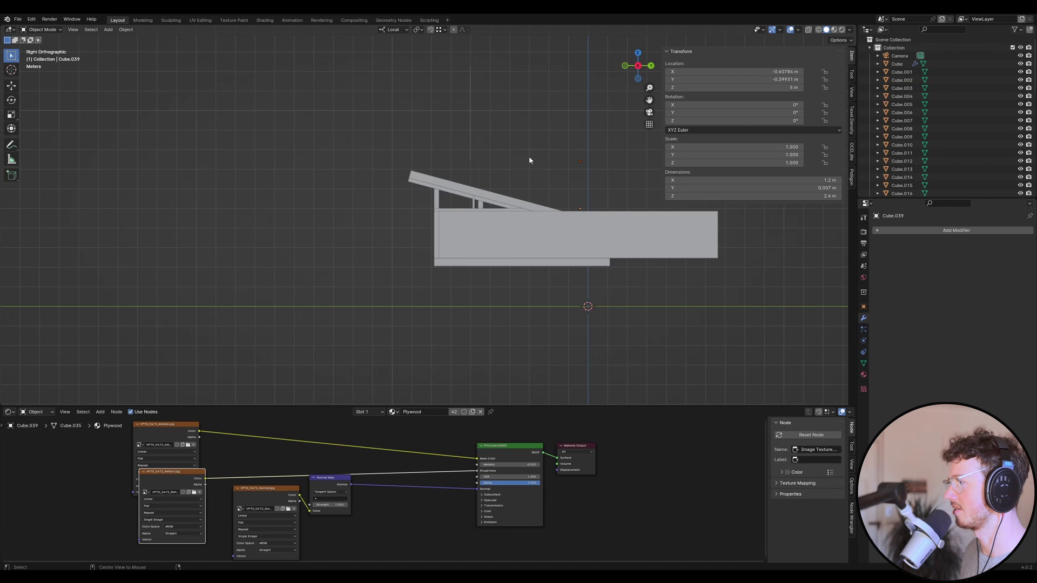
scroll(477, 187, "up", 1)
key("r")
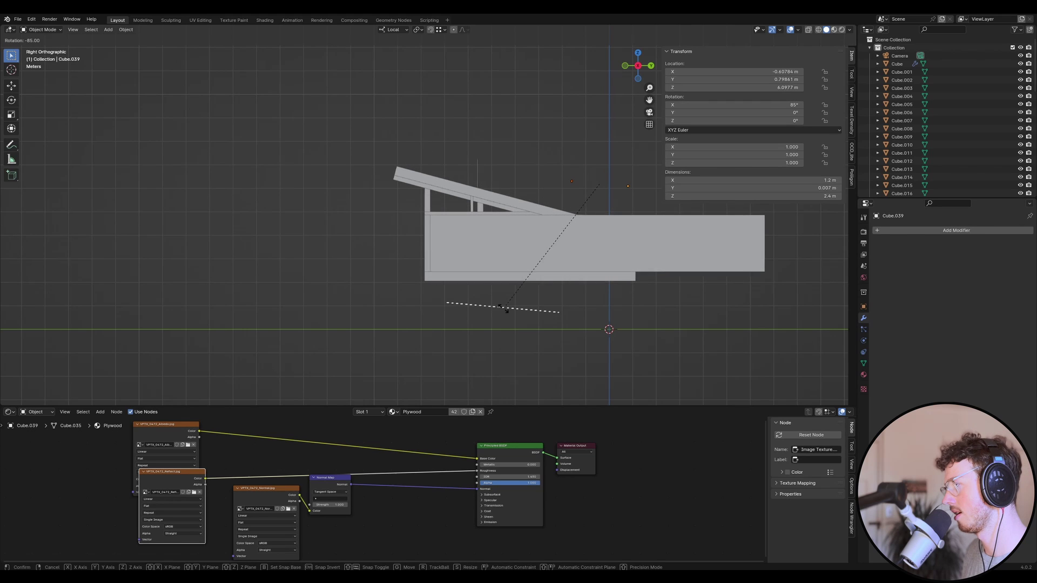
left_click(479, 290)
key("g")
key("z")
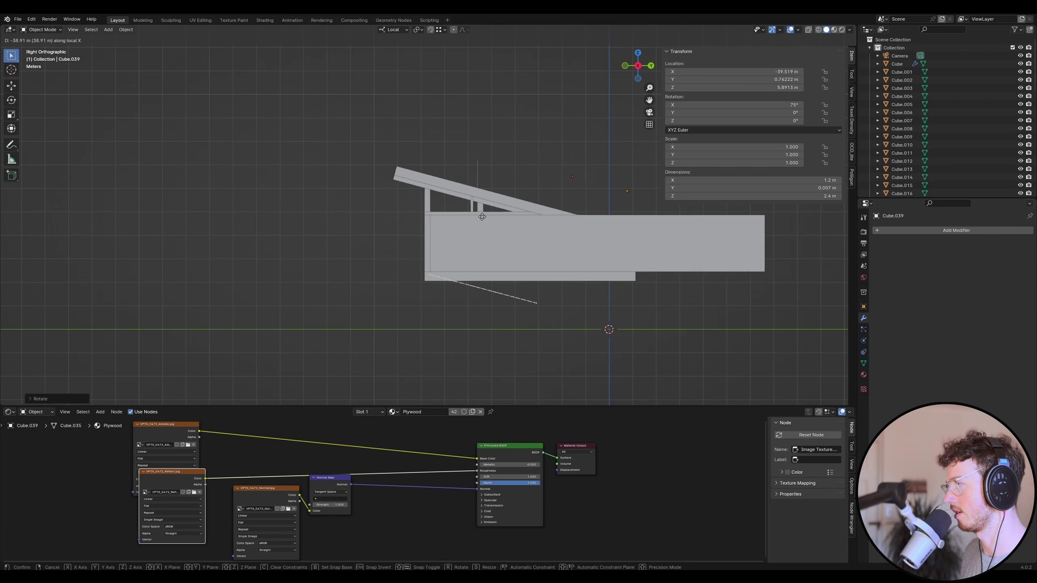
key("y")
left_click(481, 210)
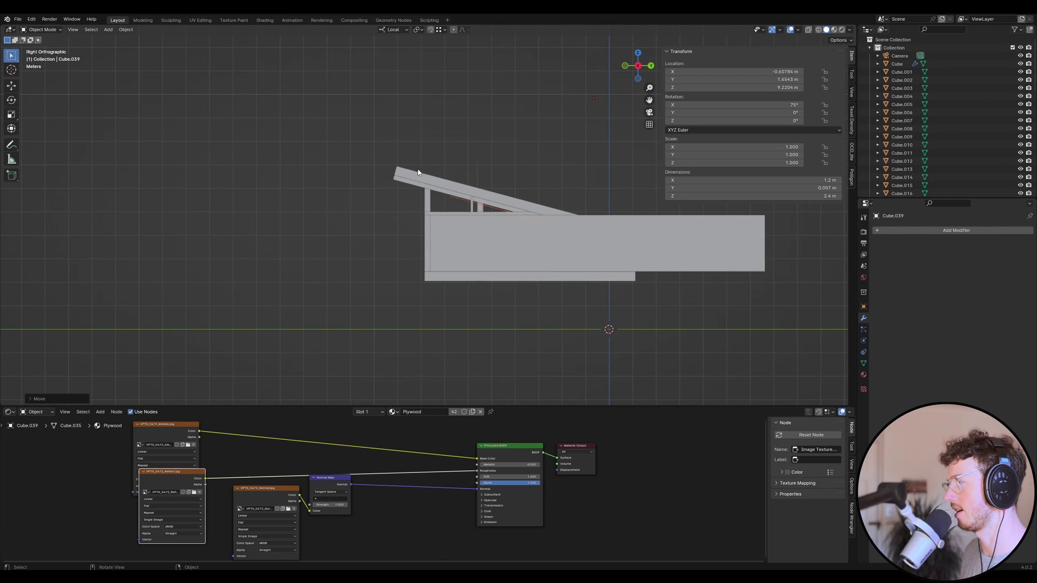
Slide the board along its local Y axis until it sits under the rafter.
scroll(416, 211, "up", 4)
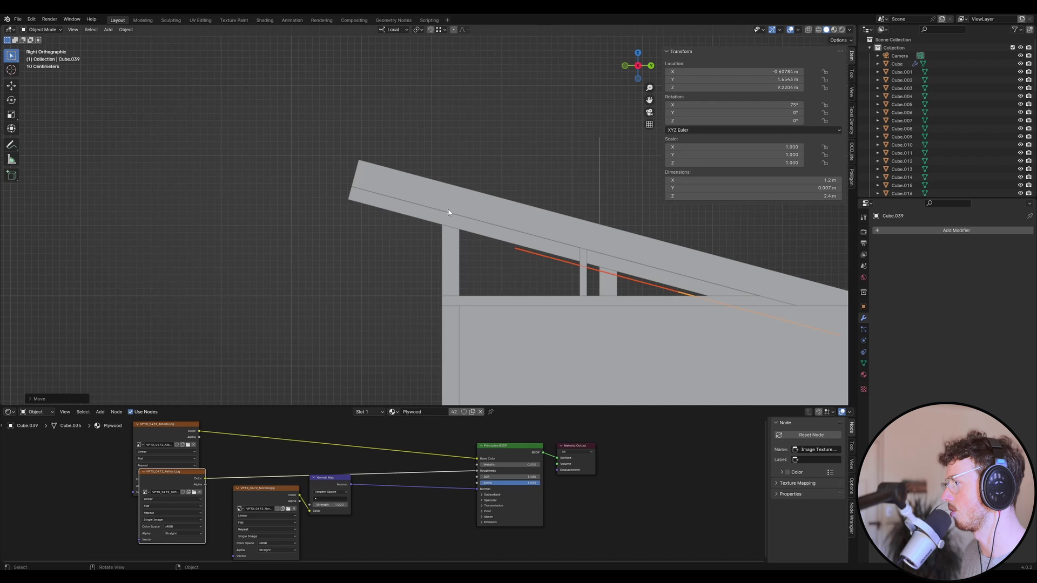
scroll(588, 260, "up", 4)
key("g")
key("x")
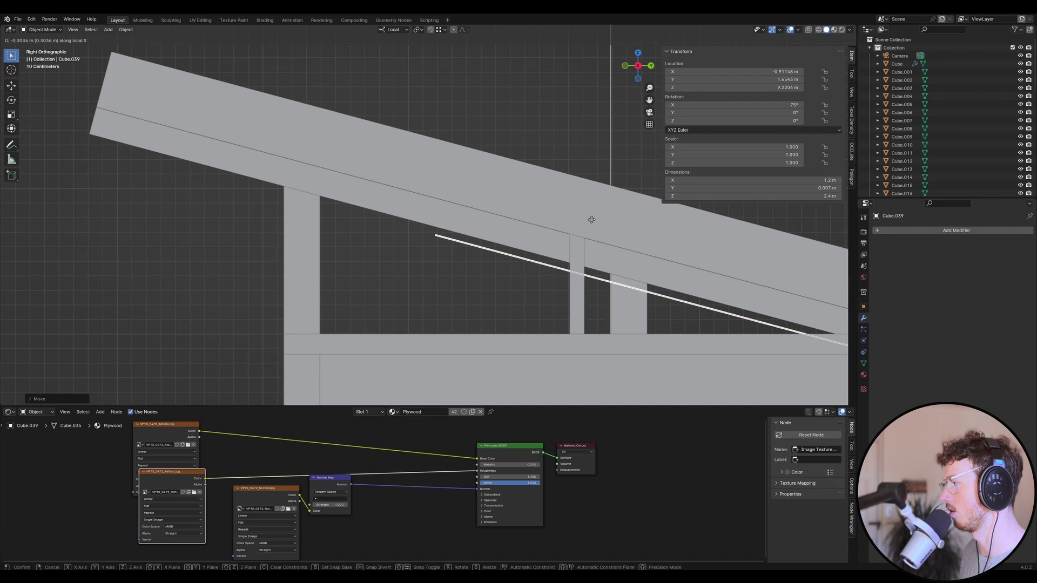
key("y")
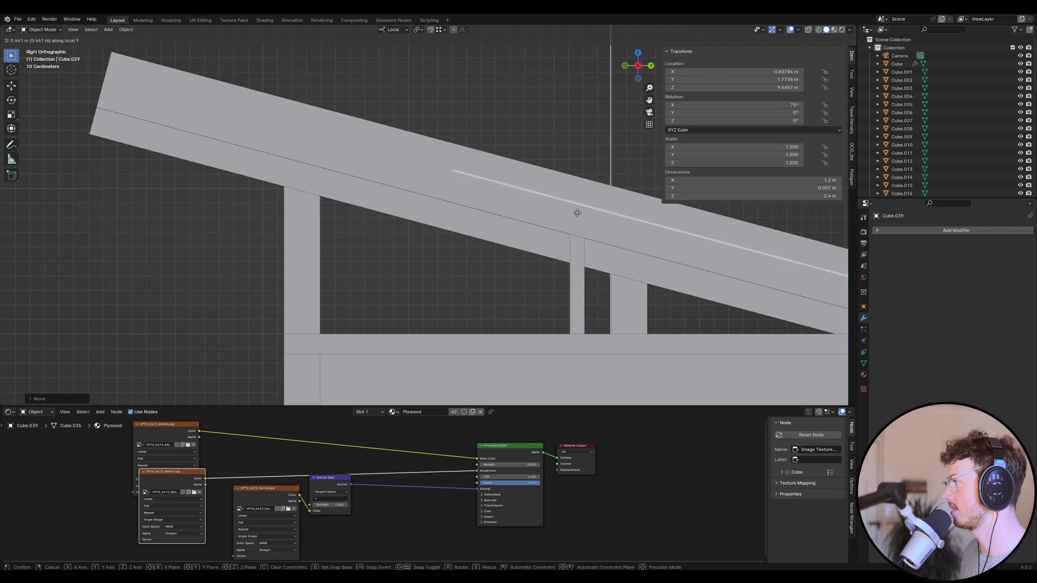
left_click(532, 222)
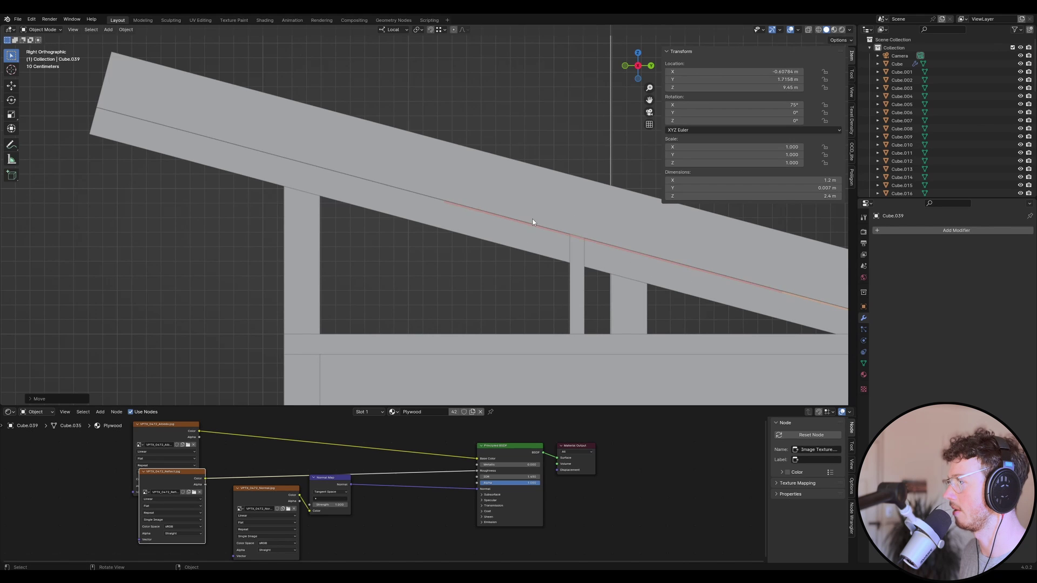
Move the board along local Z to lie flush on the rafter at Z 10.091 m.
key("g")
key("z")
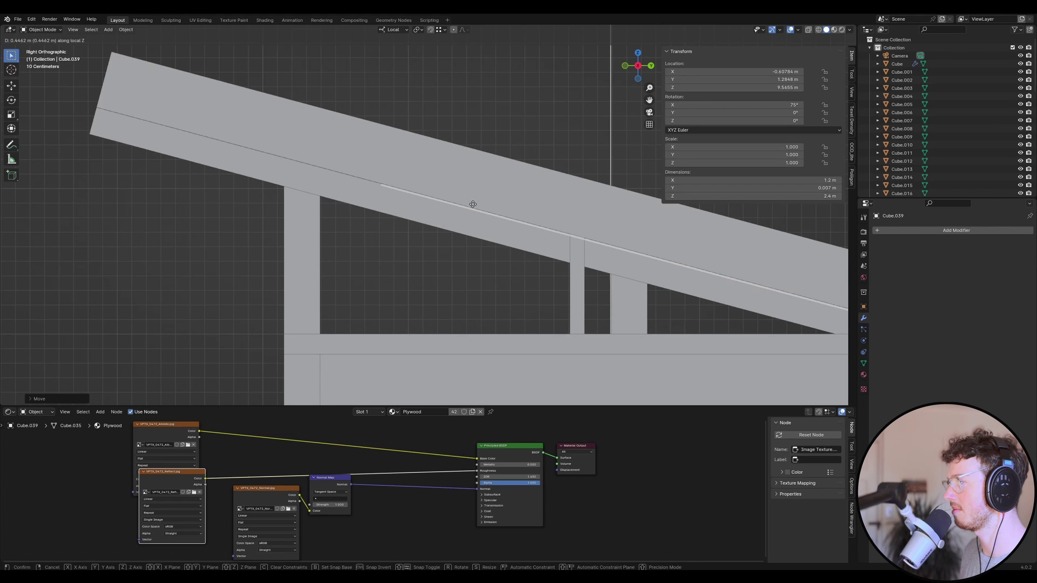
key("x")
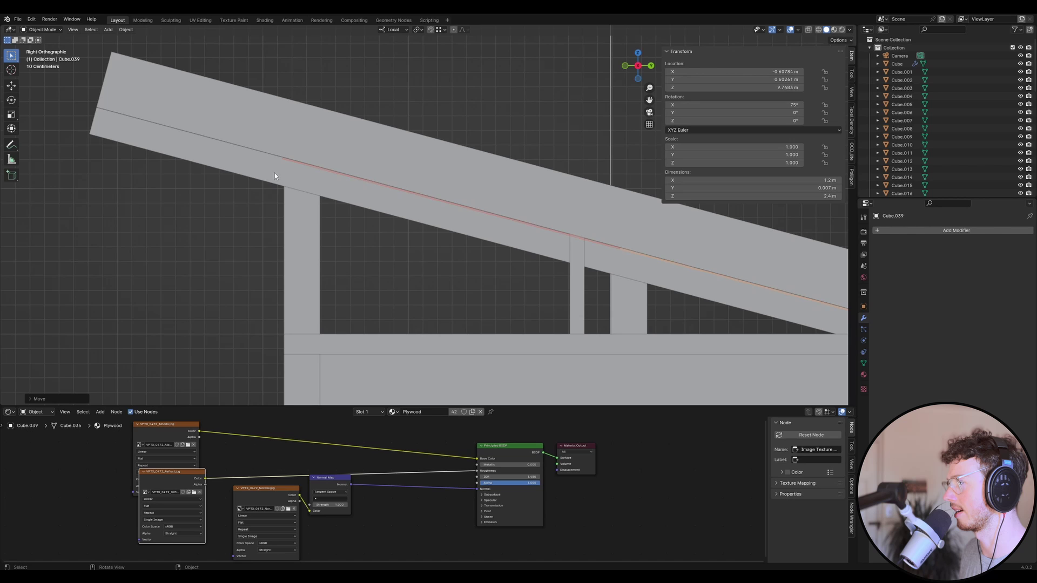
scroll(359, 183, "down", 4)
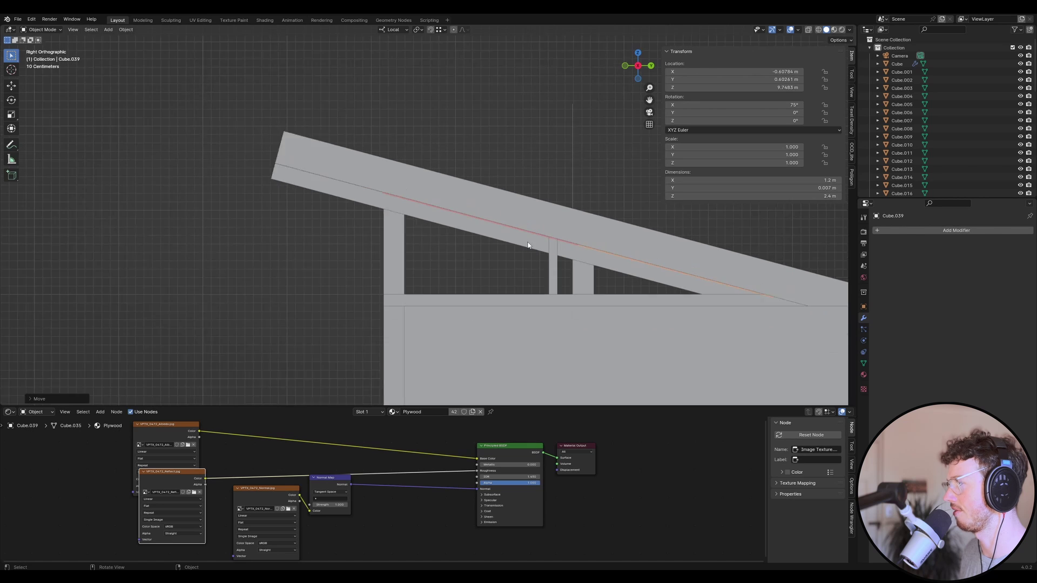
key("z")
left_click(361, 186)
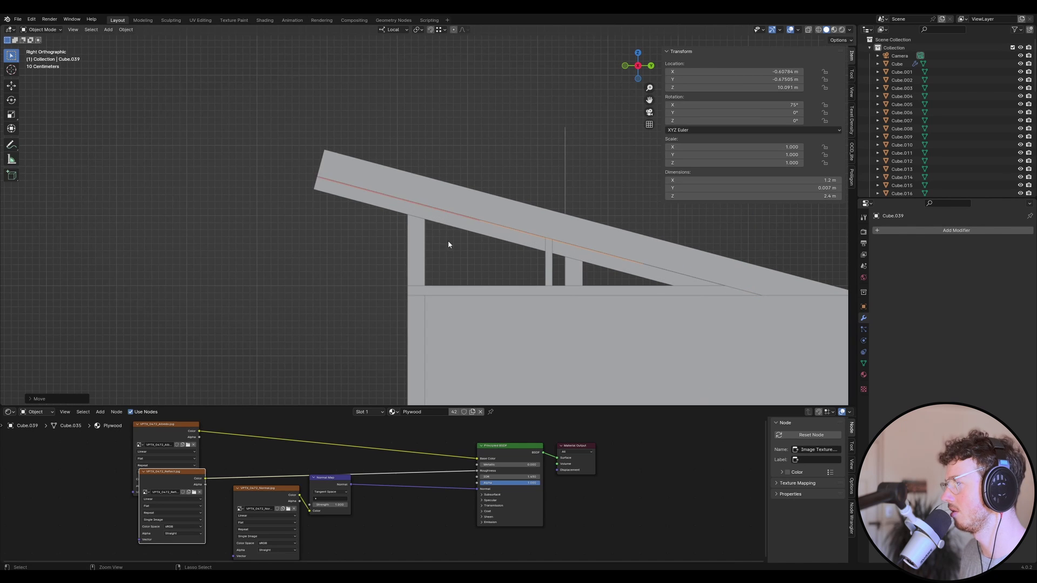
Move the sloped roof boards along local Z to Y -1.759 m, Z 10.379 m.
middle_click_drag(449, 244, 345, 216)
key("g")
key("y")
key("x")
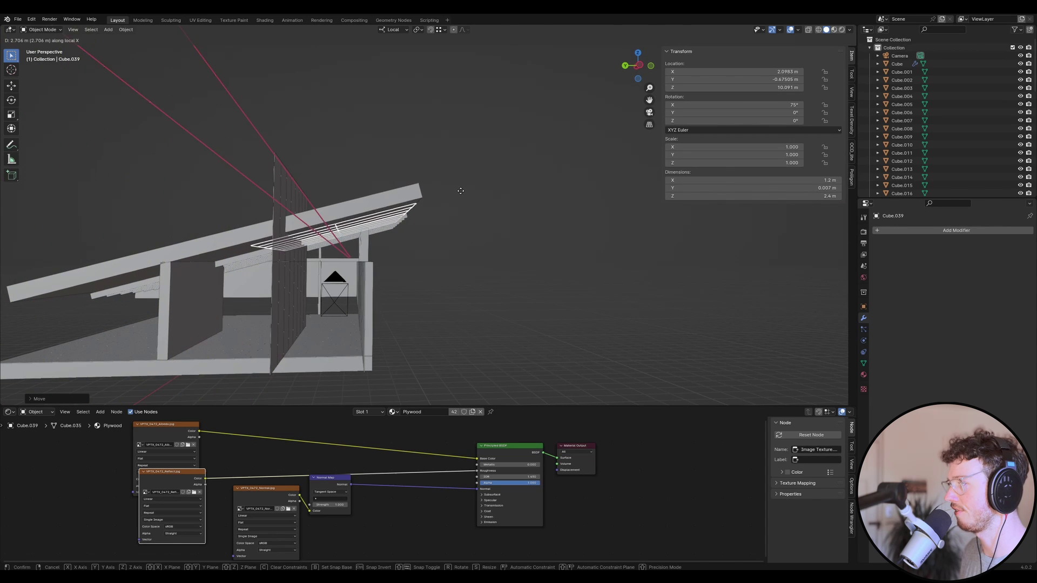
key("z")
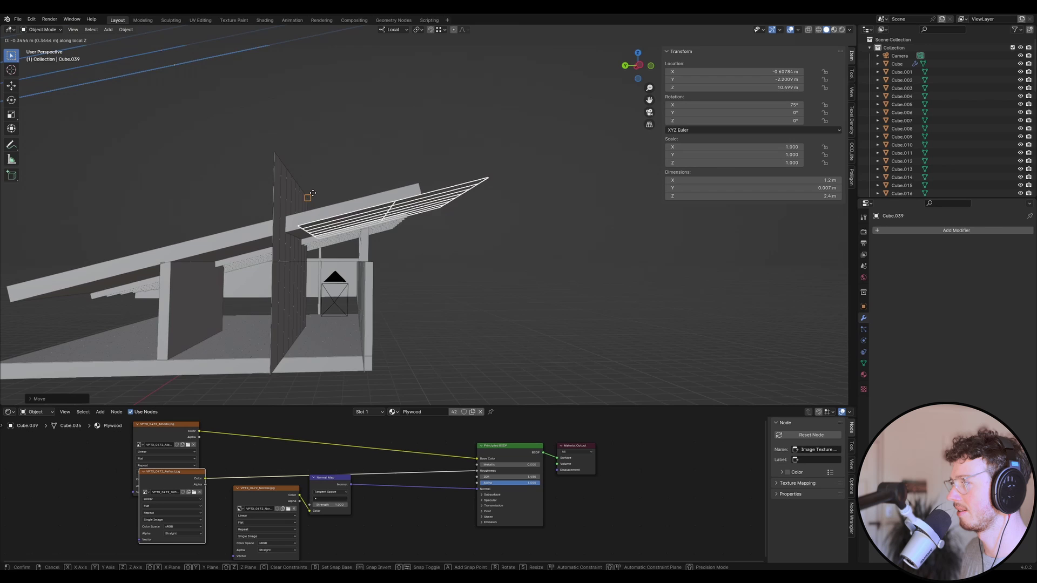
scroll(313, 193, "up", 3)
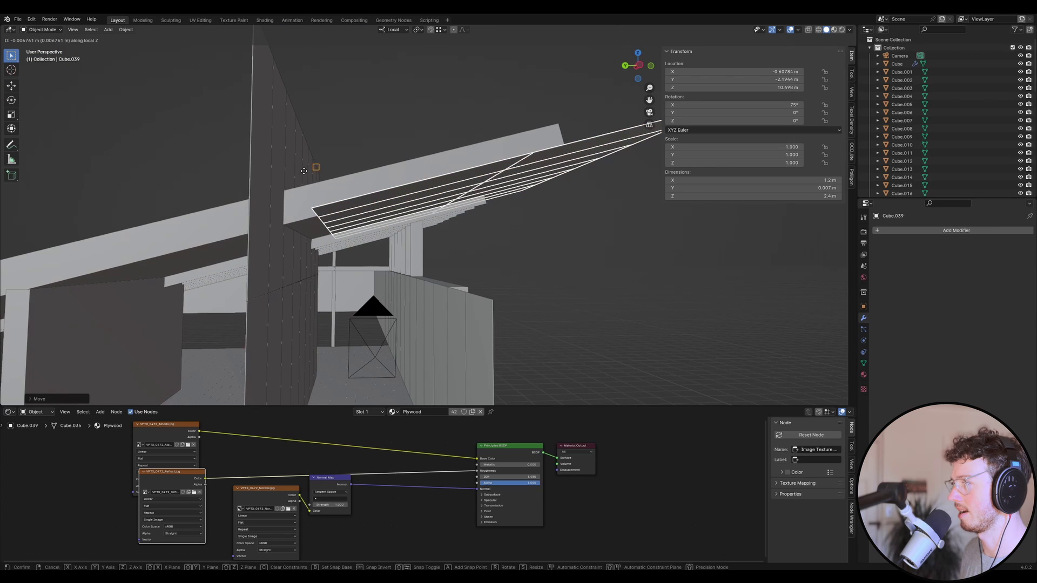
left_click(276, 203)
Deselect everything, save Urban Cabin.blend, and look through the scene camera.
key("alt+a")
key("ctrl+s")
key("KP_0")
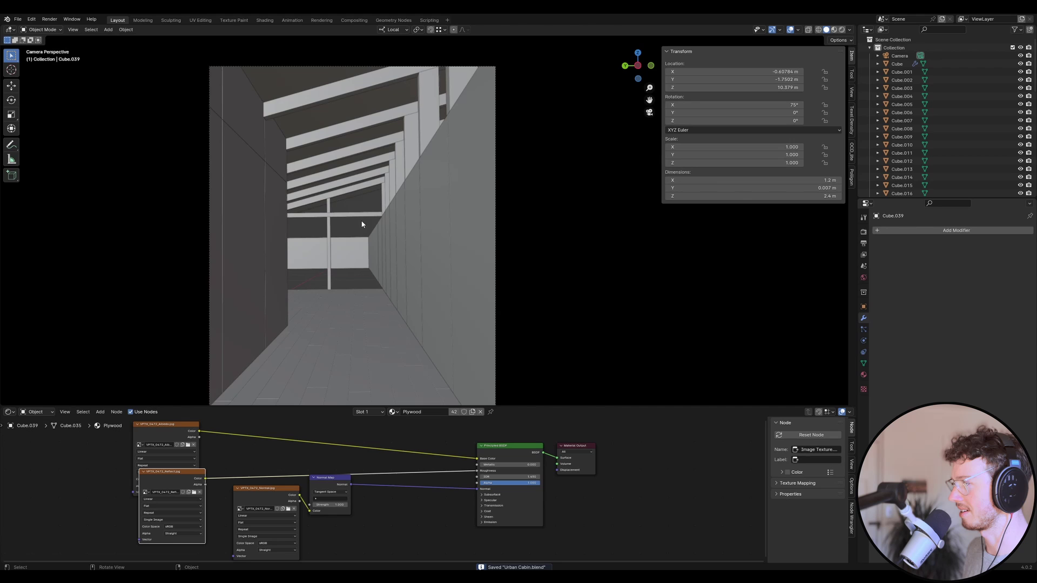
scroll(322, 196, "down", 2)
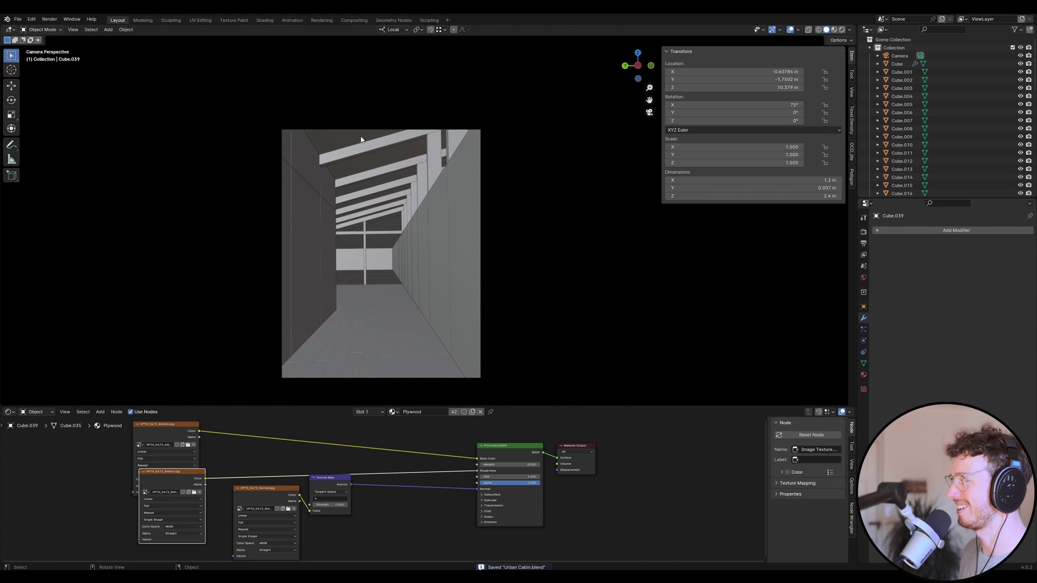
Render the camera view in Cycles, save, then orbit outside to inspect the roof.
left_click(376, 185)
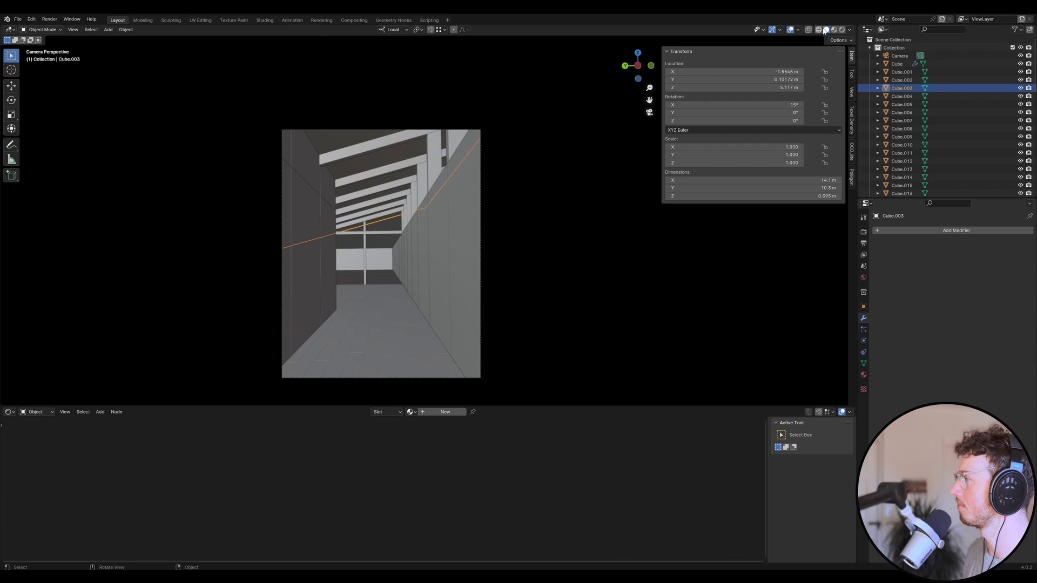
key("ctrl+s")
left_click(842, 30)
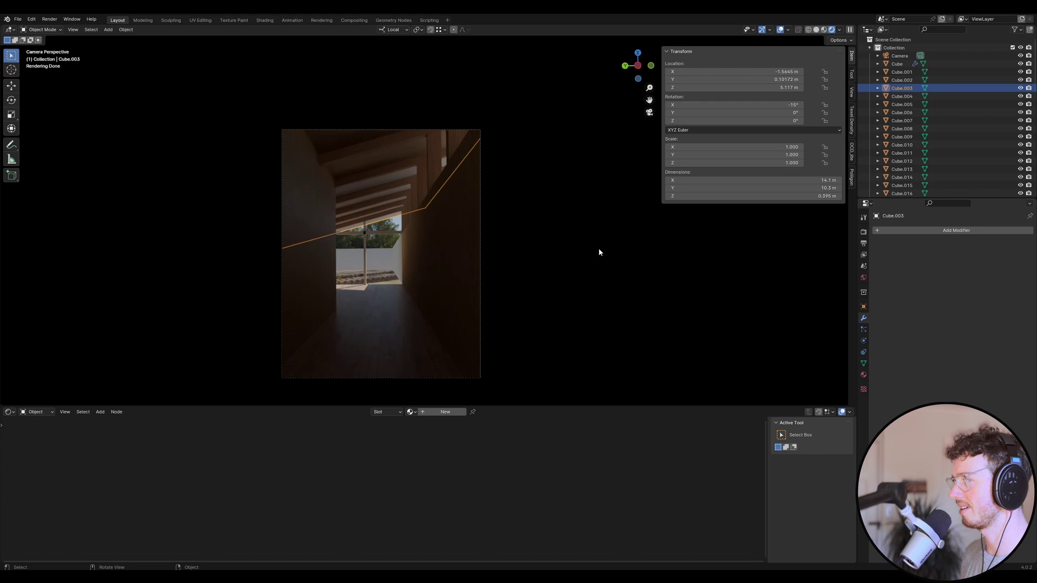
key("ctrl+s")
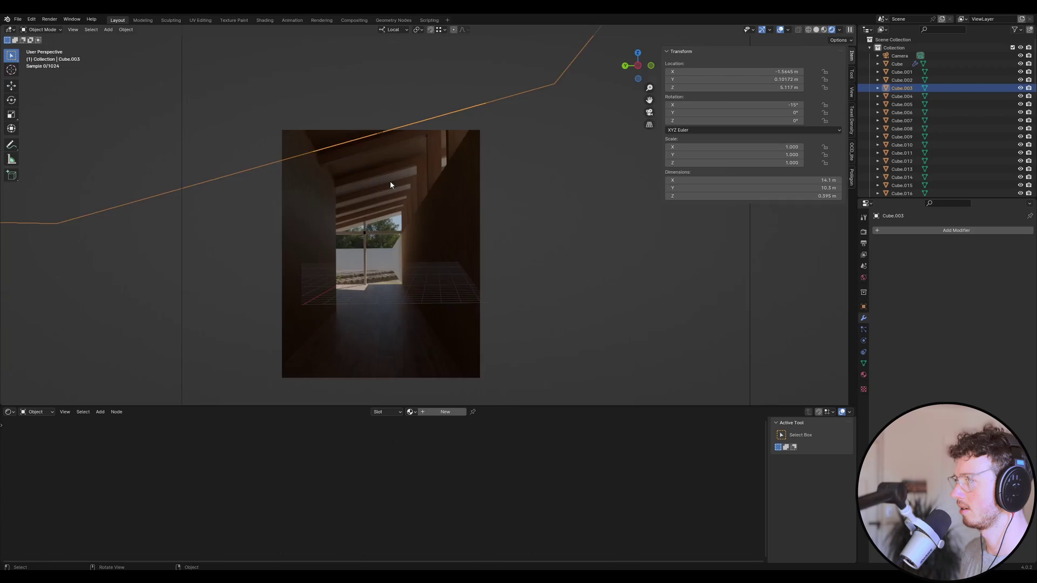
middle_click_drag(390, 180, 378, 203)
middle_click_drag(392, 85, 295, 138)
Select the row of plywood roof panels.
scroll(295, 138, "up", 2)
scroll(449, 78, "up", 1)
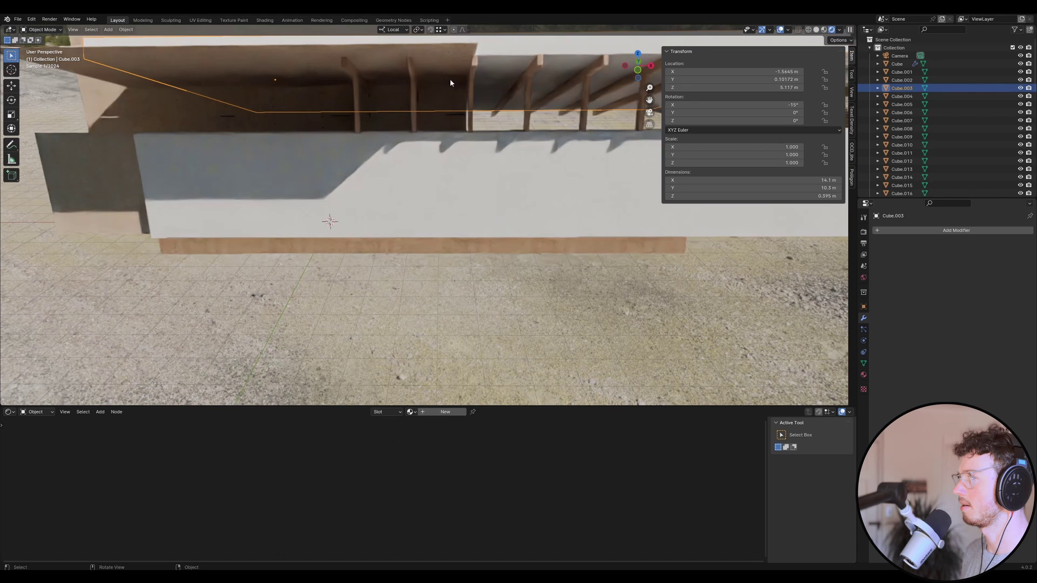
left_click(454, 60)
left_click(391, 56, "shift")
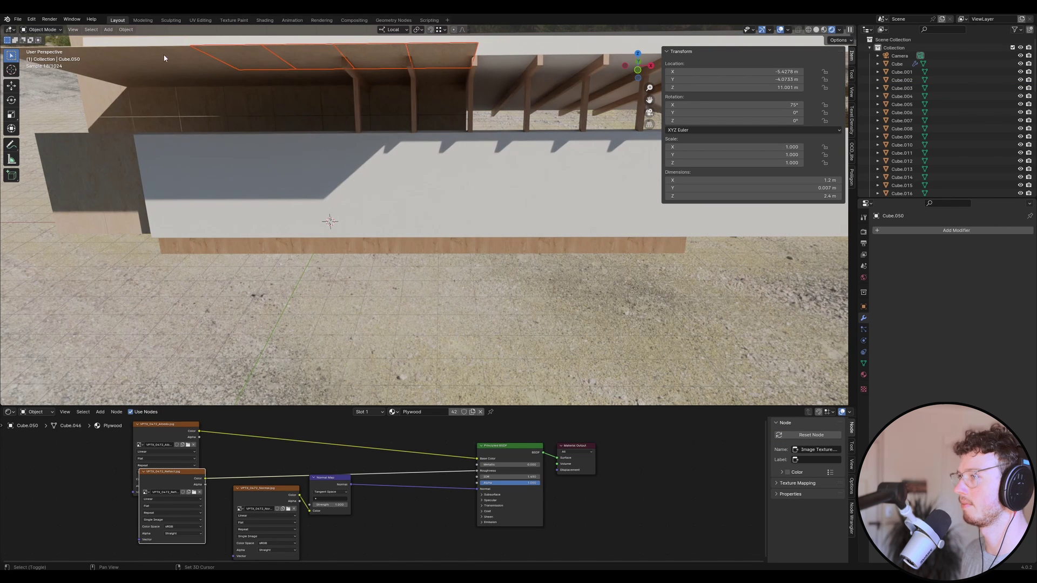
left_click(108, 64, "shift")
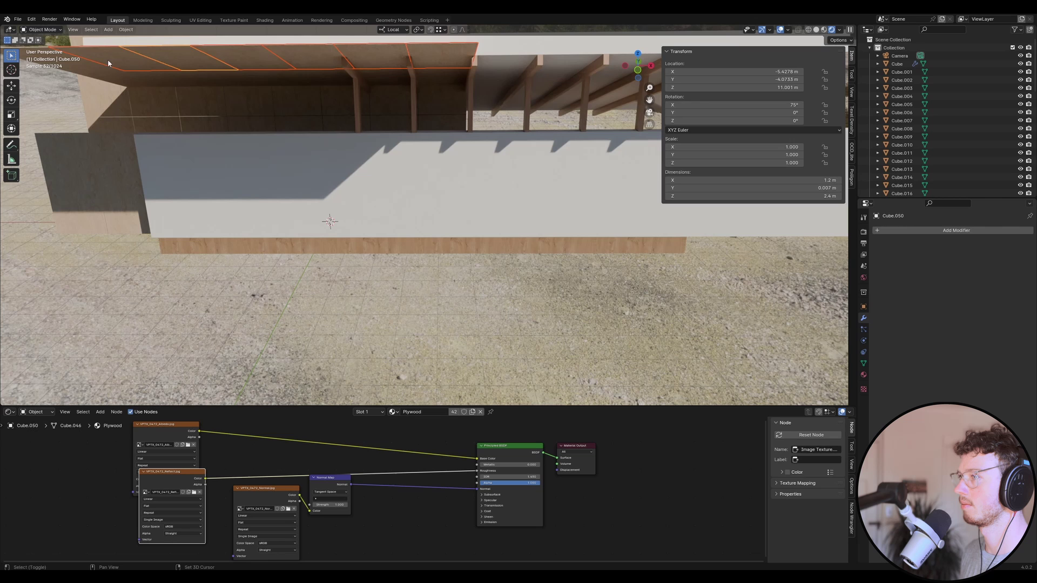
left_click(206, 81, "shift")
left_click(254, 81, "shift")
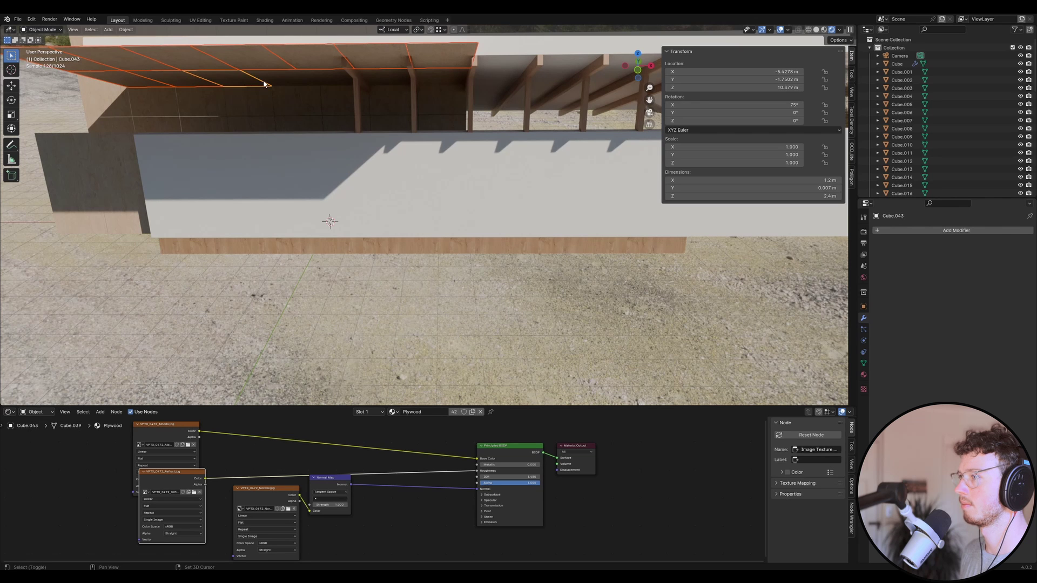
left_click(324, 79, "shift")
left_click(378, 79, "shift")
left_click(455, 72, "shift")
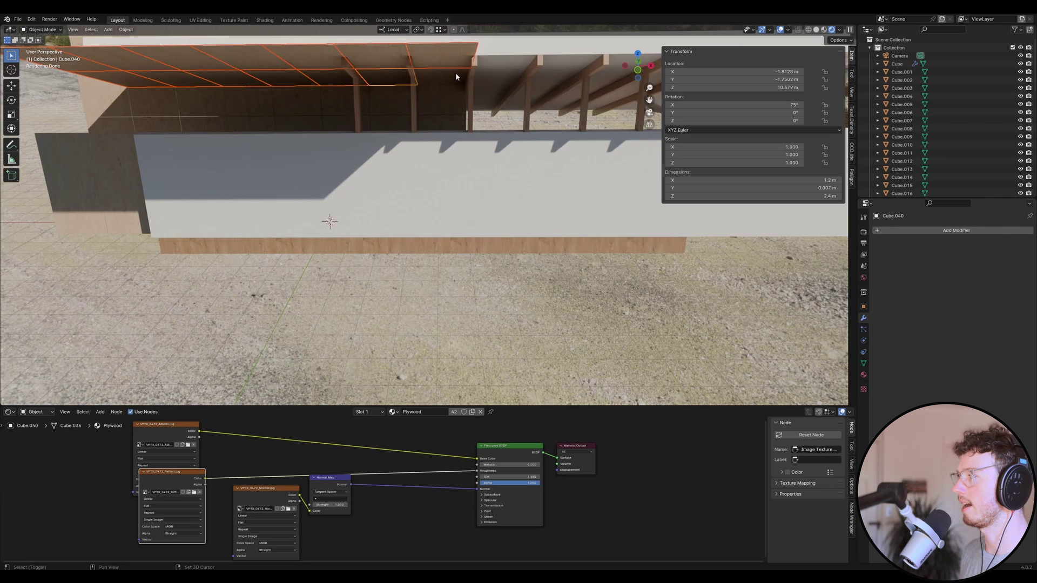
scroll(262, 100, "down", 2)
Duplicate the roof panels and place the copies further along the roof on X.
key("shift+d")
key("x")
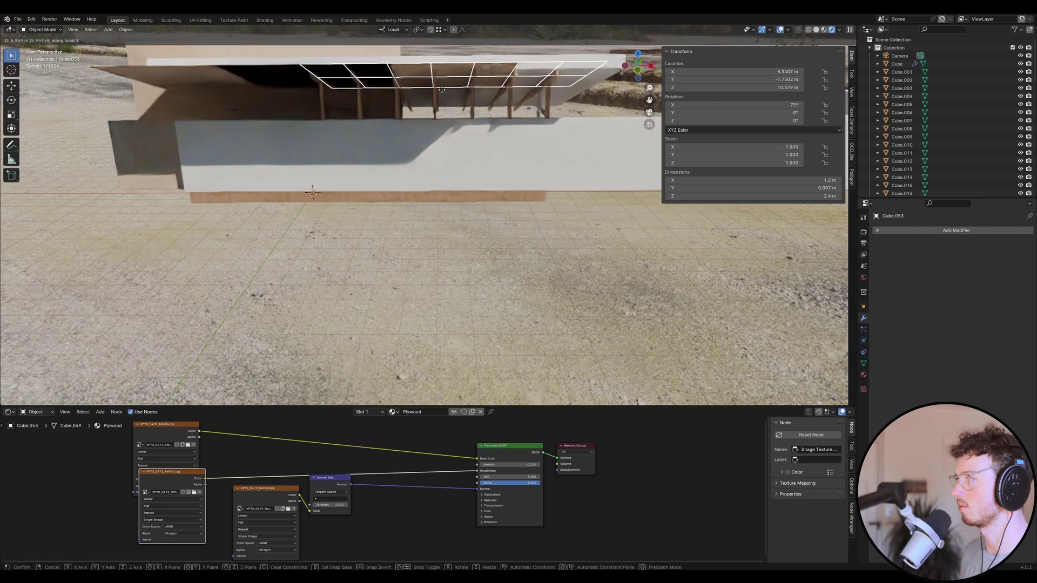
left_click(503, 80)
scroll(393, 70, "up", 8)
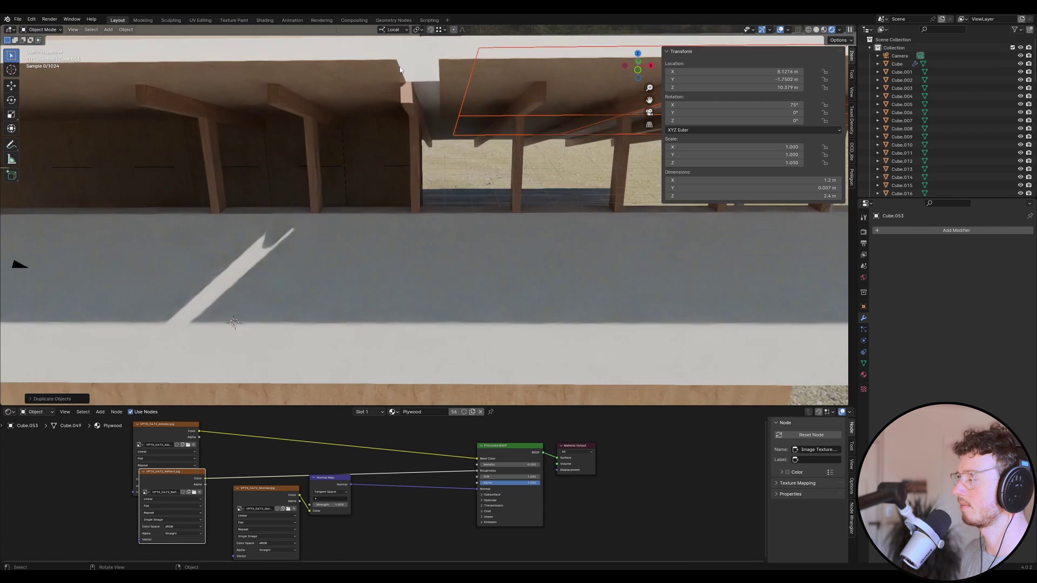
scroll(383, 66, "down", 3)
Slide the copied panels along local X until they sit at X 7.8272 m.
key("g")
key("x")
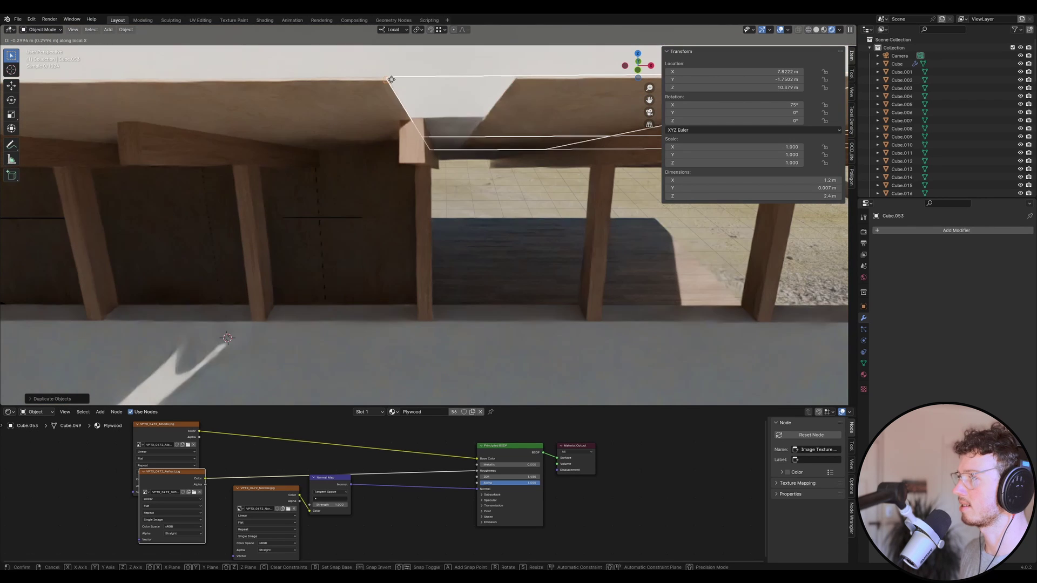
left_click(387, 73)
key("g")
key("x")
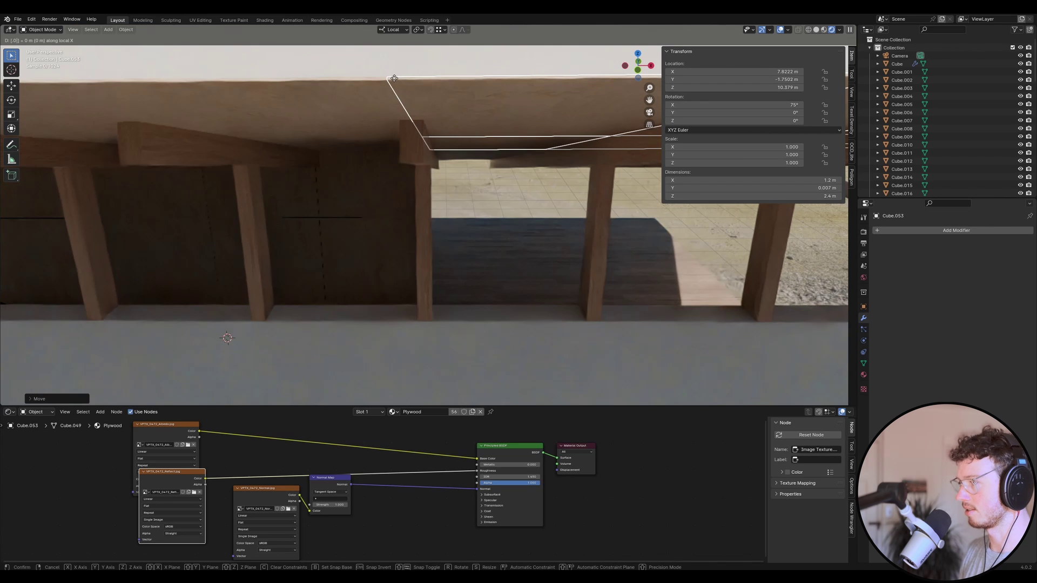
left_click(395, 82)
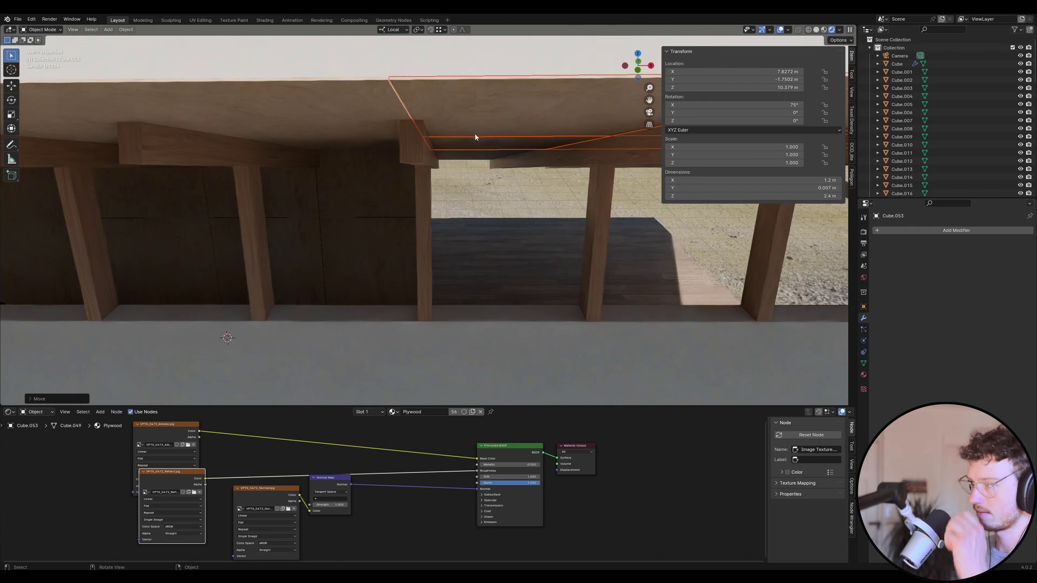
Save, assign Material.001 to roof slab Cube.003, and orbit to check beneath the roof.
left_click(442, 70)
key("KP_Decimal")
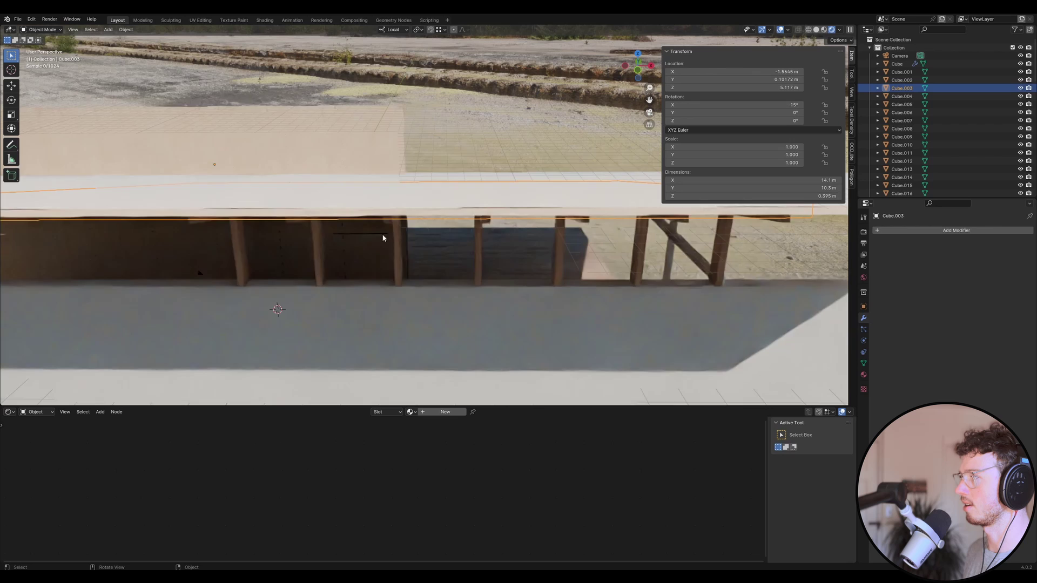
key("ctrl+s")
left_click(411, 412)
left_click(433, 439)
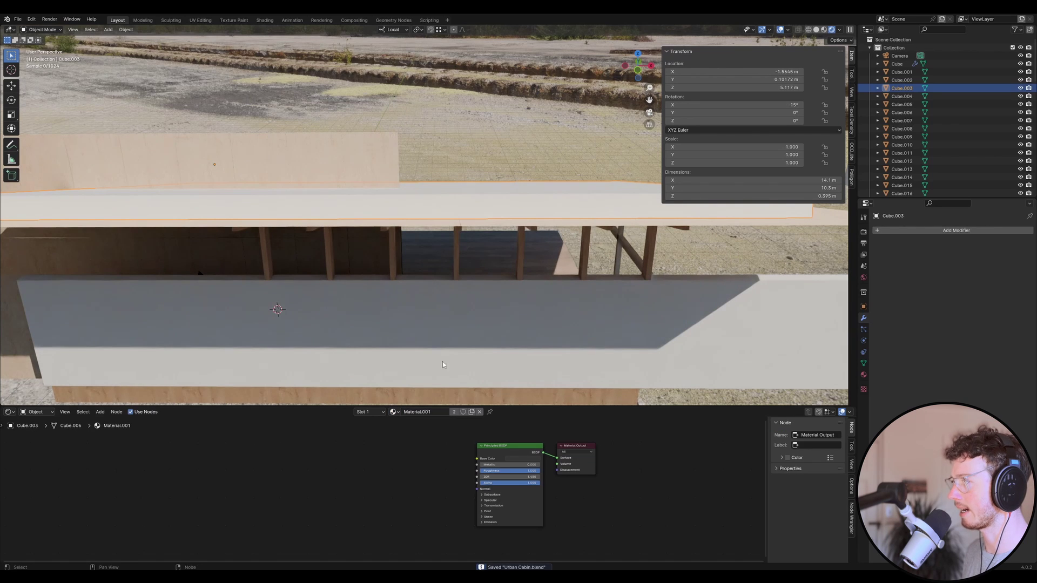
scroll(300, 231, "up", 2)
middle_click_drag(300, 231, 277, 136)
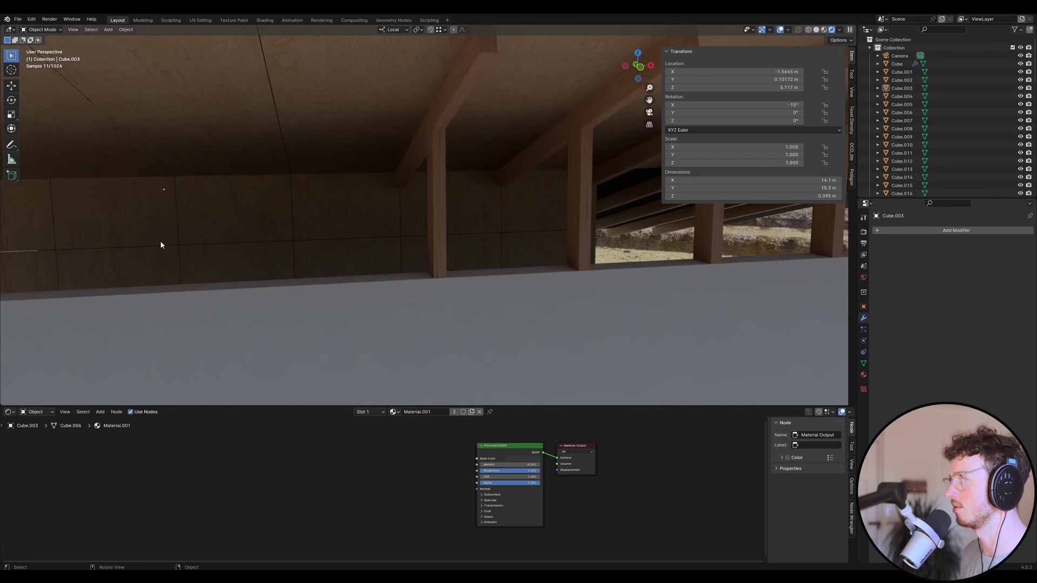
scroll(254, 235, "down", 6)
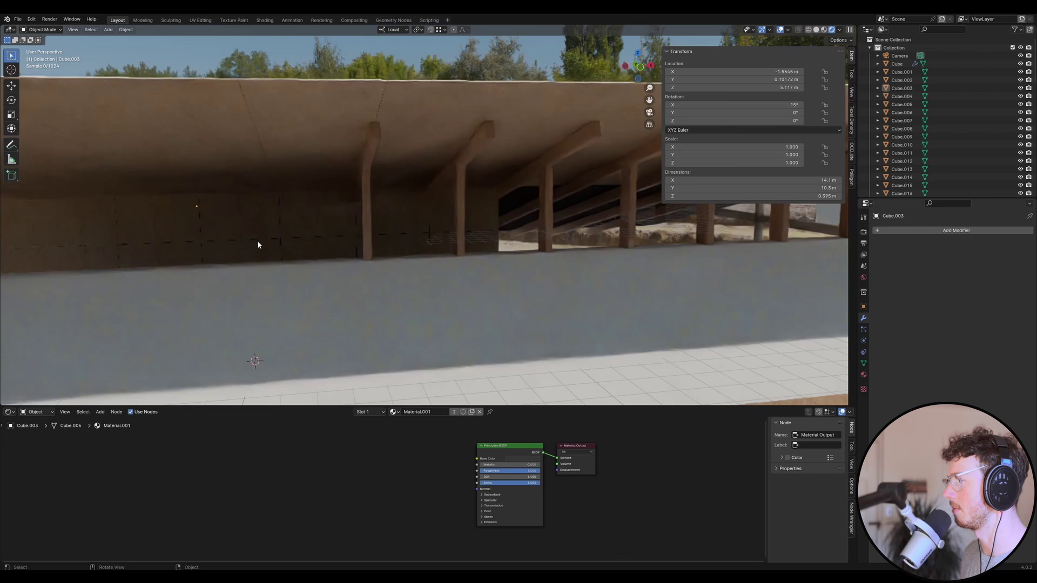
Duplicate the white-oak posts and diagonal roof beams and slide the copies along X.
left_click(325, 208, "shift")
left_click(325, 186, "shift")
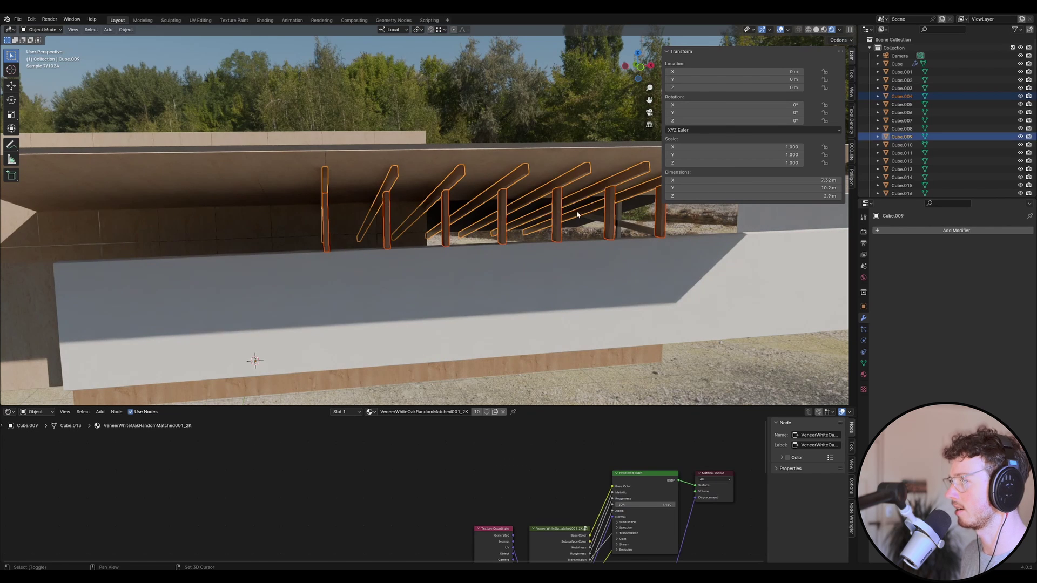
key("shift+d")
key("x")
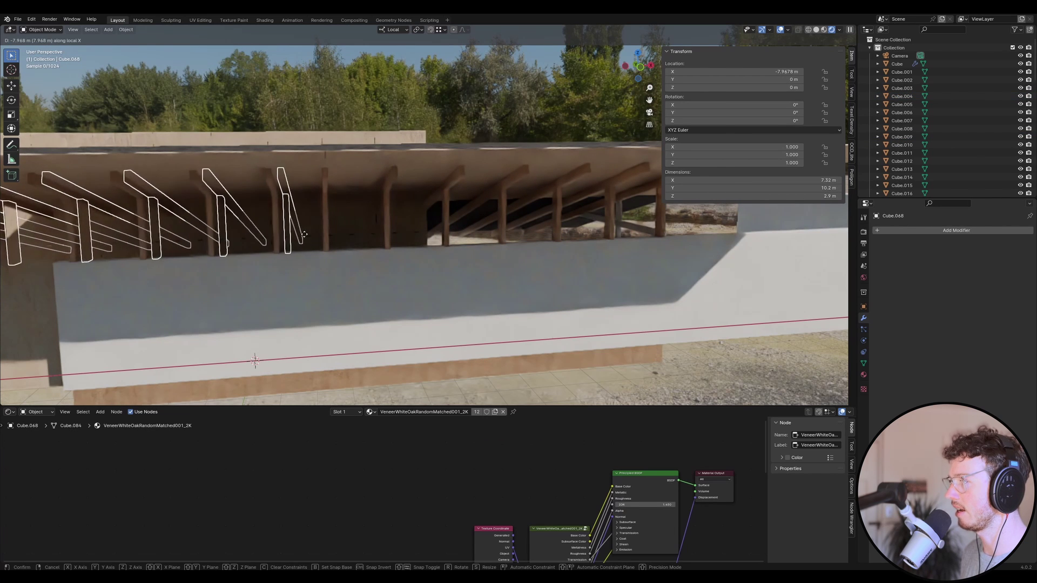
left_click(300, 239)
scroll(256, 181, "up", 3)
scroll(256, 181, "up", 1)
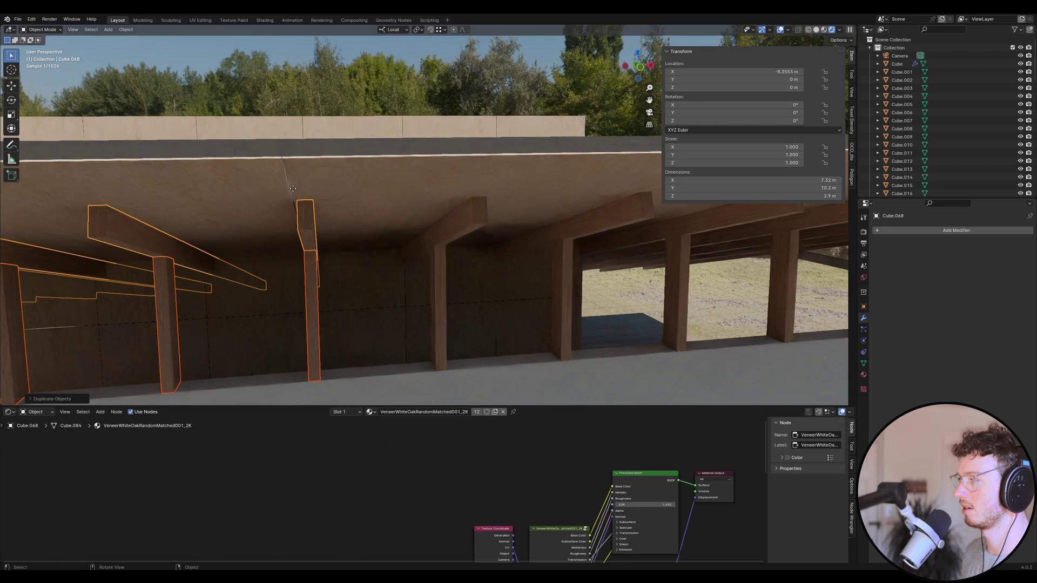
Reposition the duplicated frame along X to about -8.43 m.
key("g")
key("x")
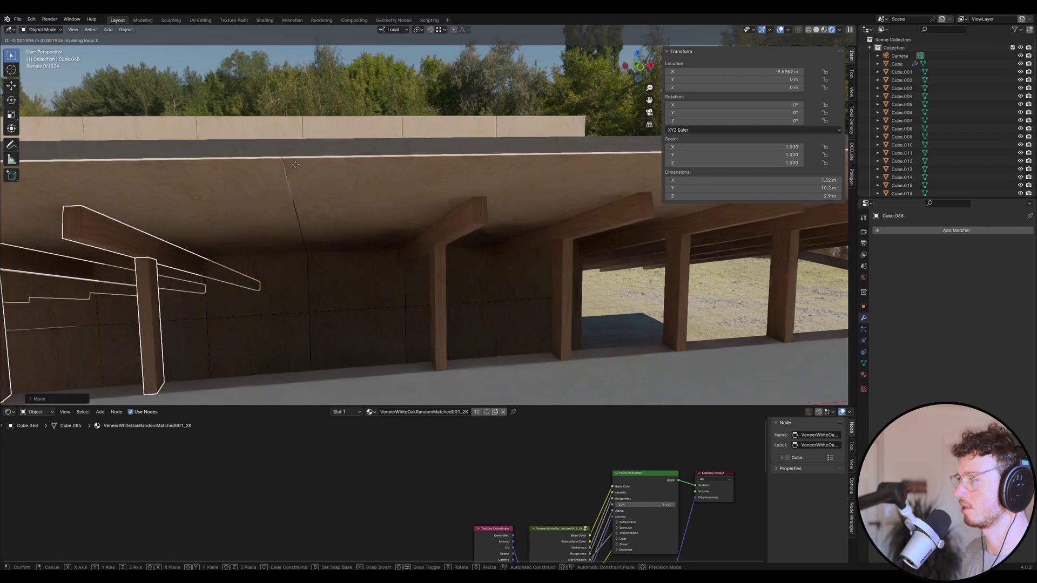
left_click(274, 170)
scroll(286, 196, "up", 2)
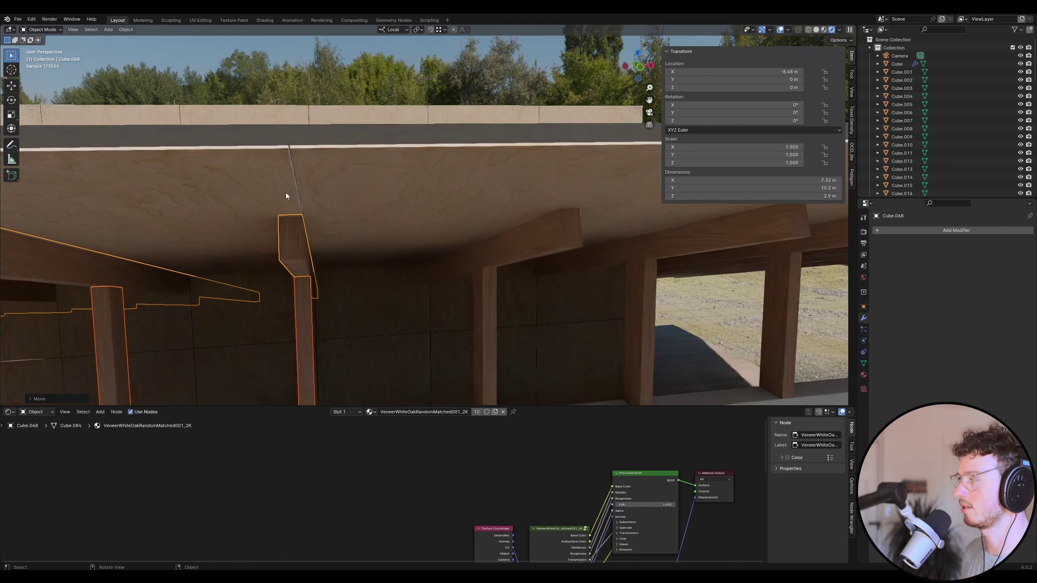
key("g")
key("x")
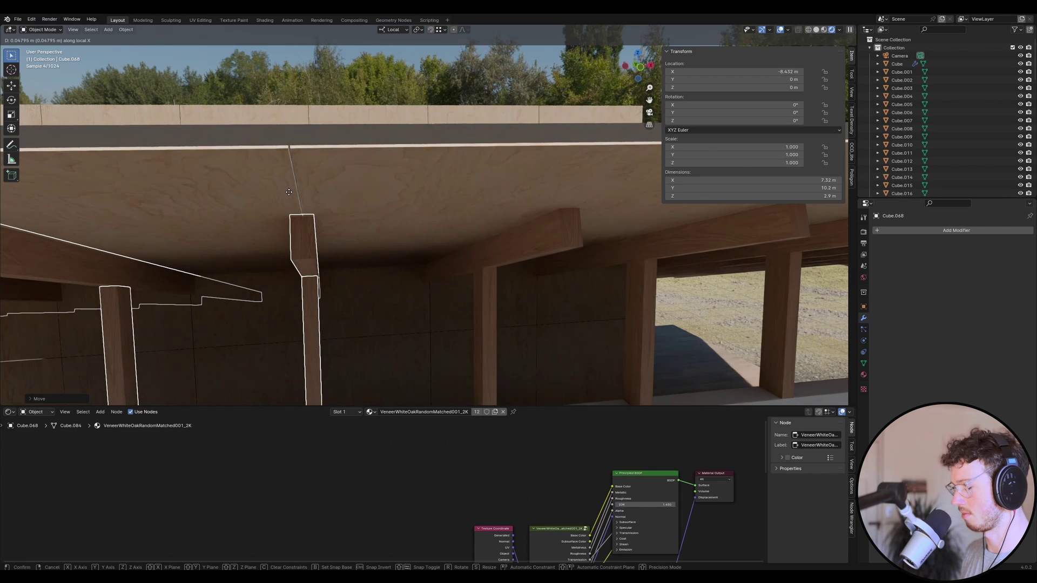
left_click(290, 195)
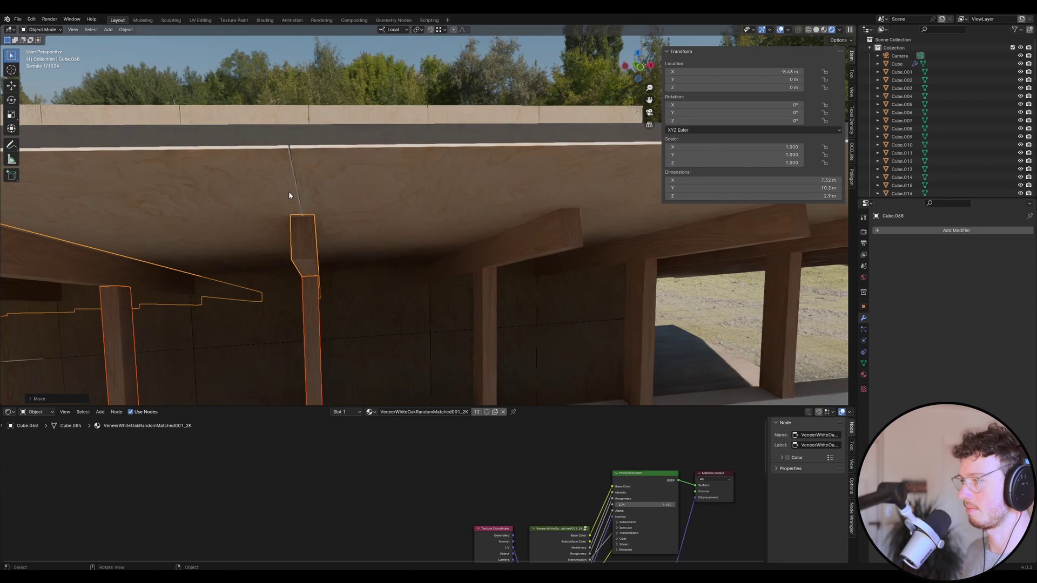
scroll(345, 241, "down", 4)
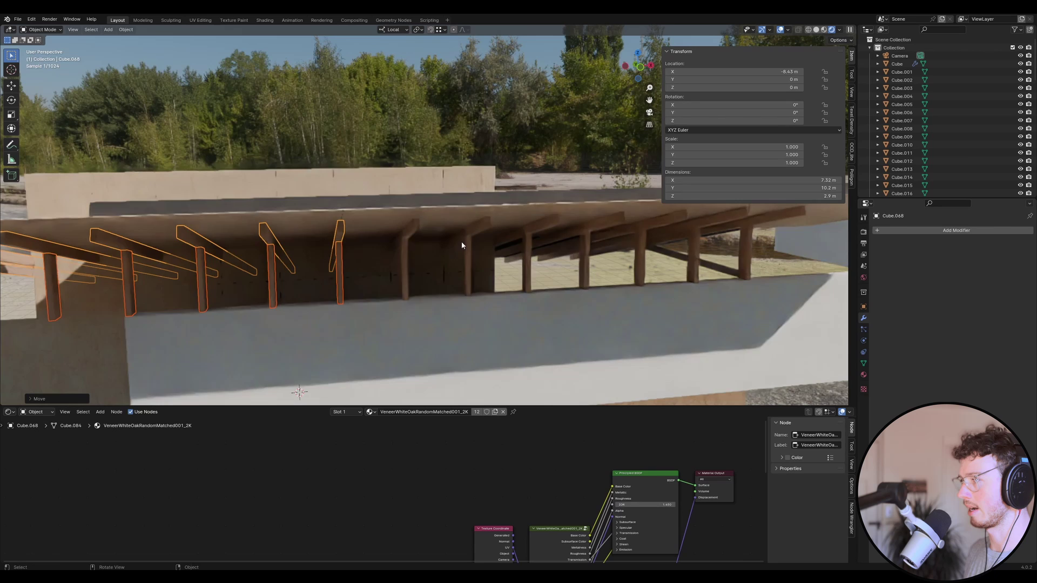
scroll(462, 243, "down", 4)
Save Urban Cabin.blend and view the scene through the camera.
key("ctrl+s")
key("KP_0")
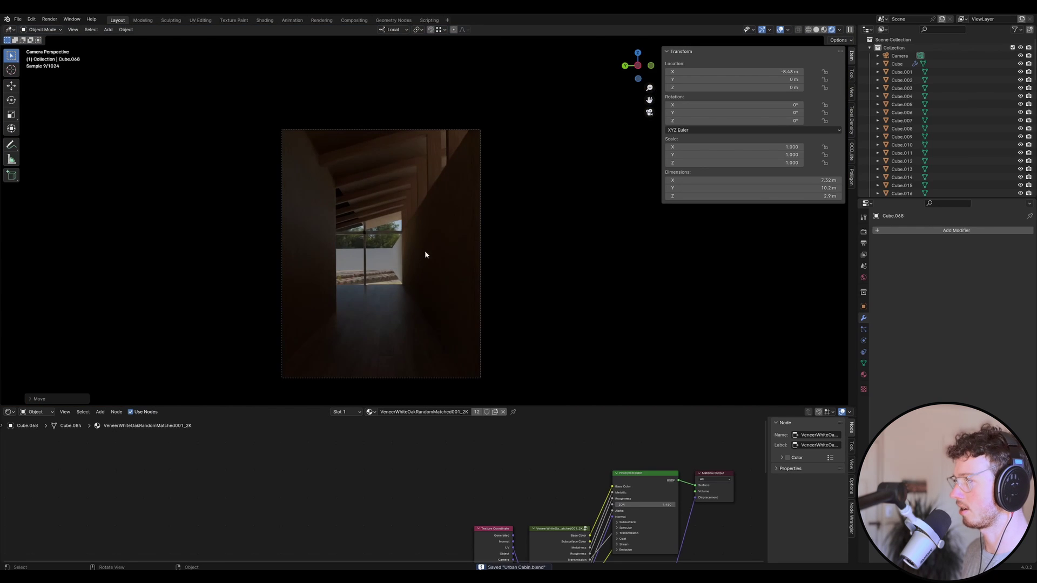
scroll(424, 251, "up", 5)
Select three ceiling planks near the window, then undo an unwanted duplicate of them.
left_click(318, 147)
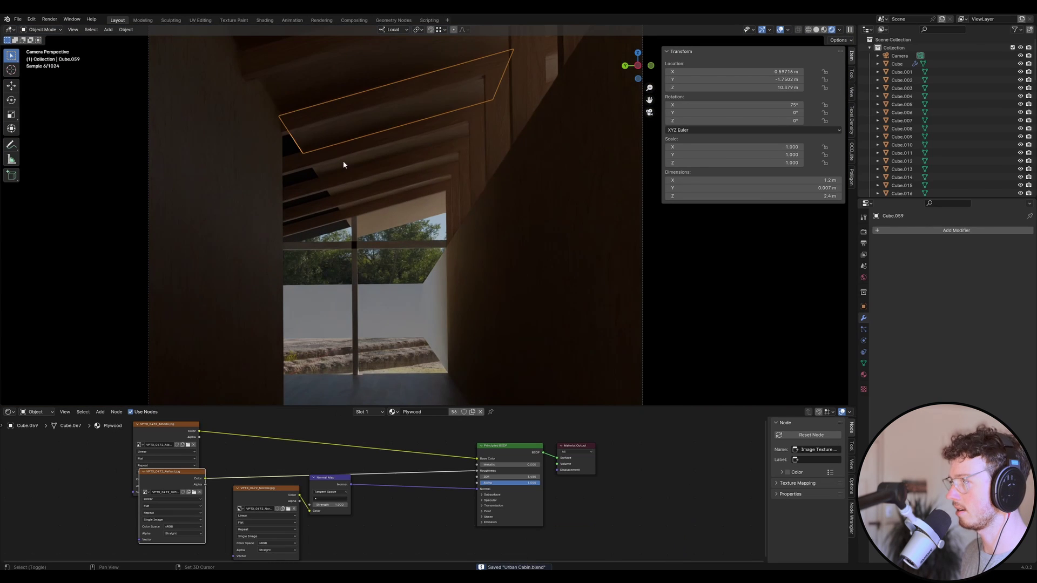
left_click(352, 185)
left_click_drag(282, 204, 300, 234)
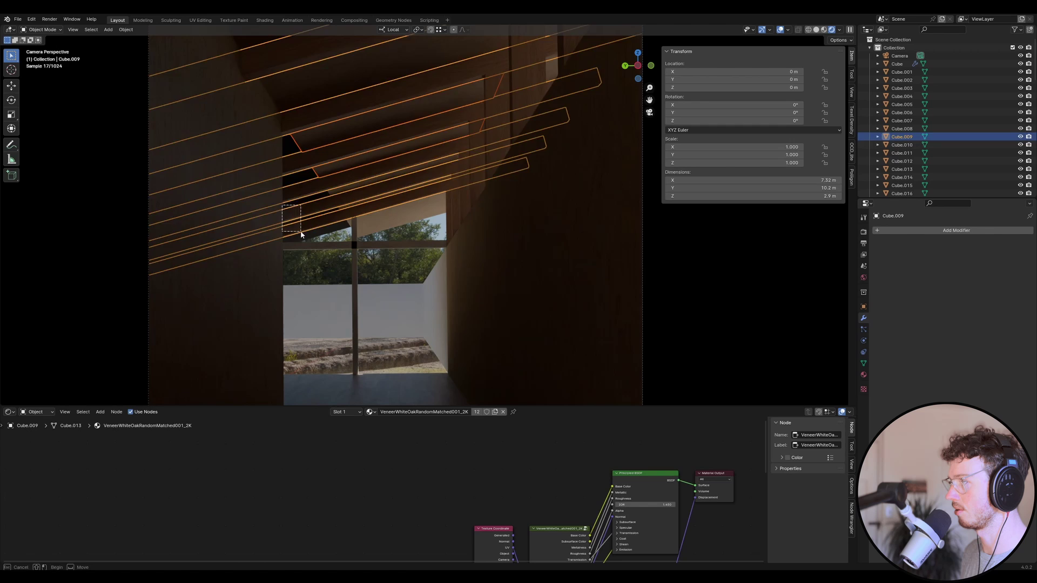
scroll(336, 193, "up", 4)
left_click(335, 190)
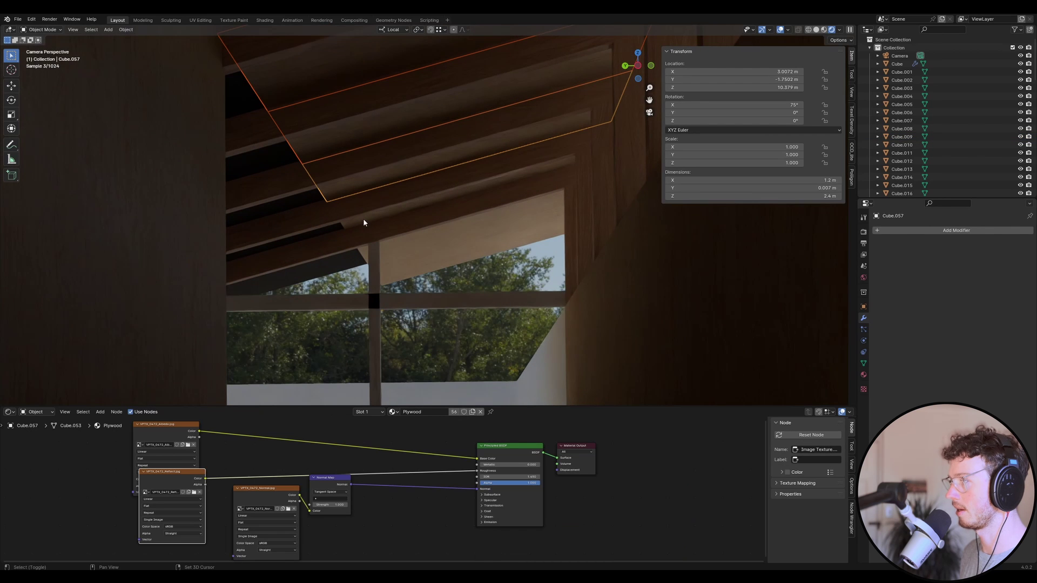
left_click(364, 221, "shift")
left_click(417, 254, "shift")
key("shift+d")
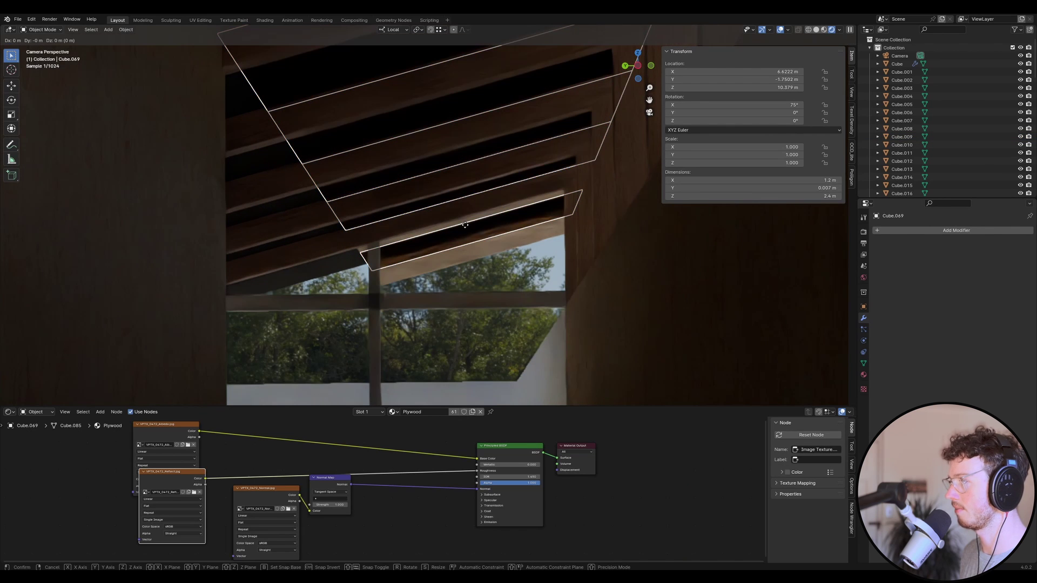
right_click(465, 225)
key("ctrl+z")
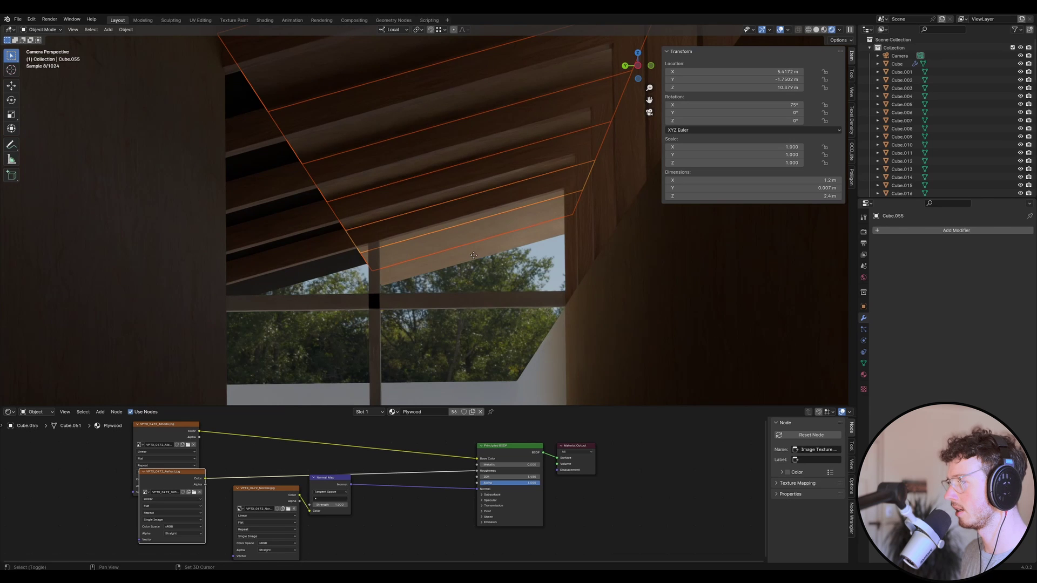
Add two plank copies stepping down the slope along Z.
key("shift+d")
key("z")
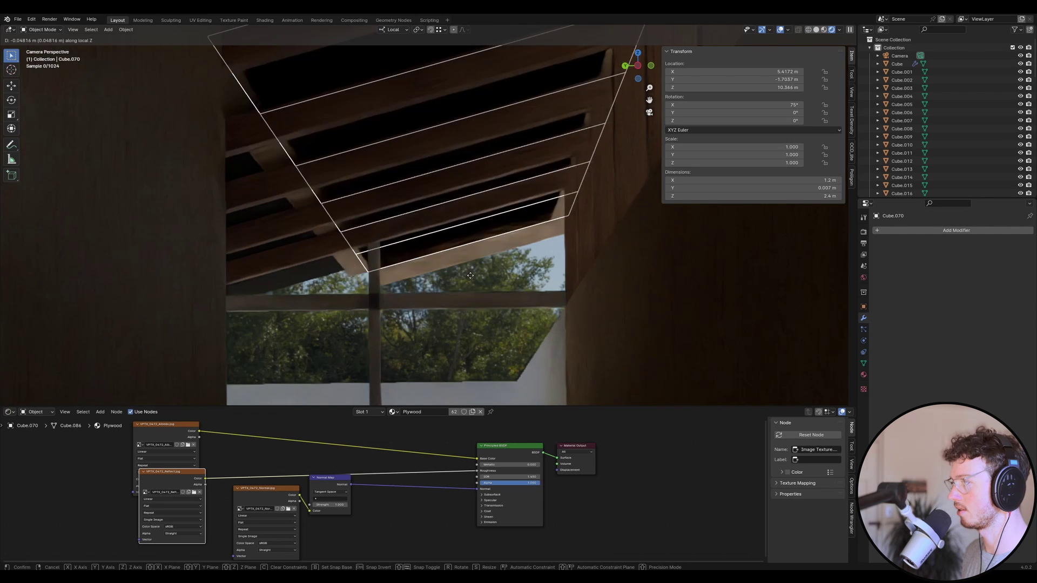
left_click(359, 238)
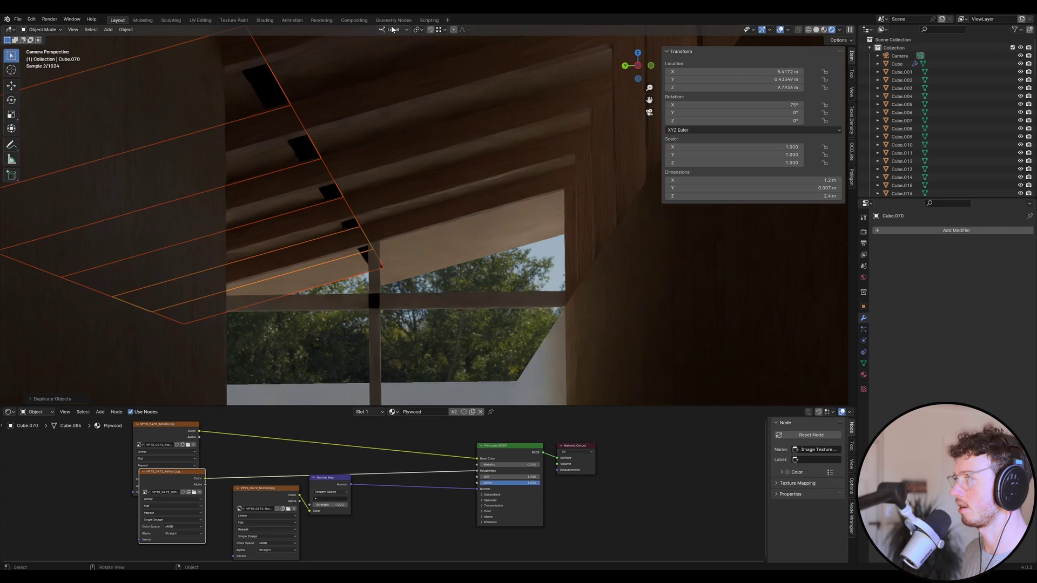
key("shift+d")
key("z")
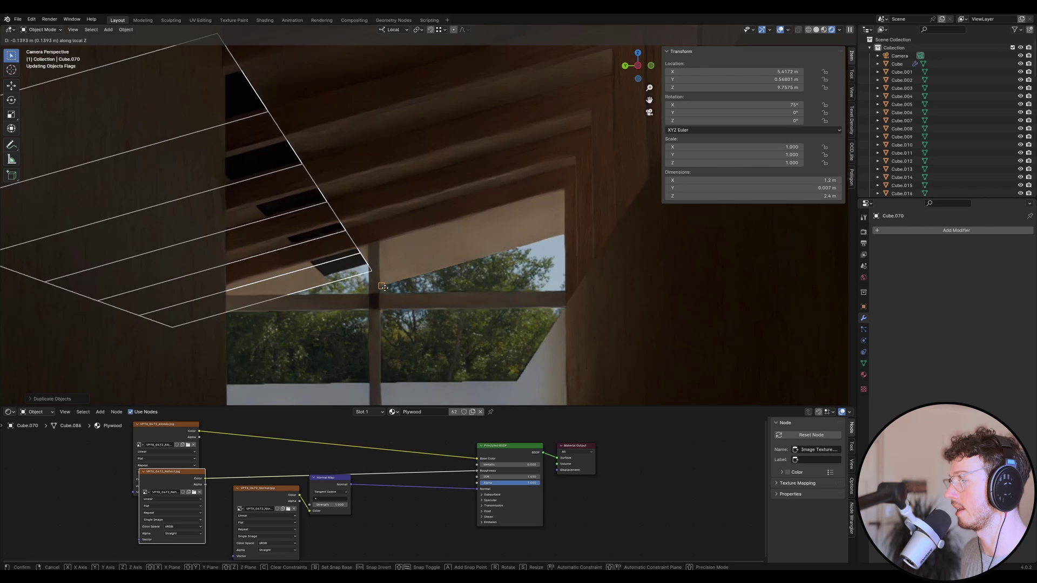
left_click(384, 287)
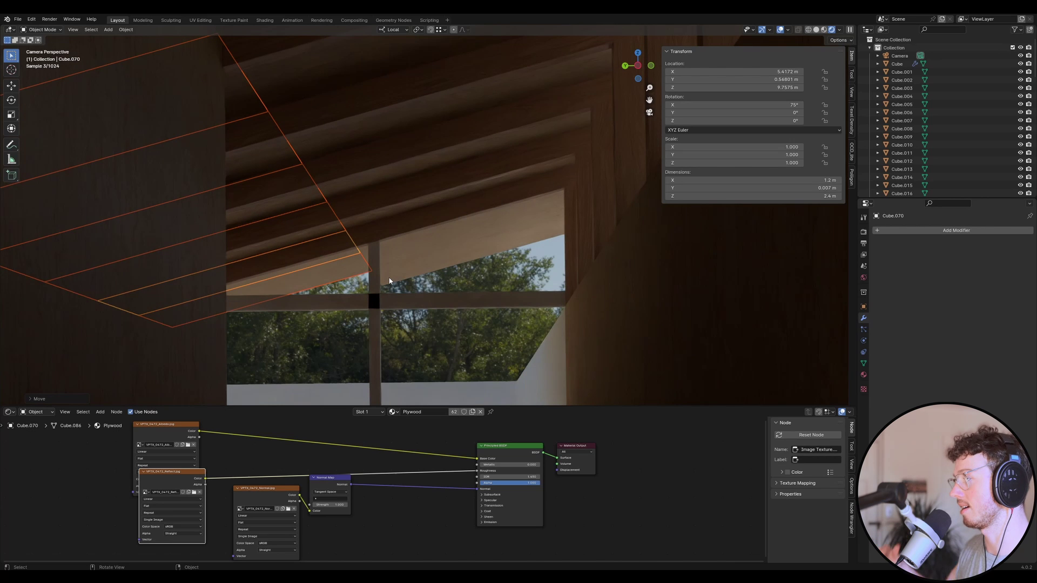
Offset the new plank by -0.005 along Z.
key("g")
key("z")
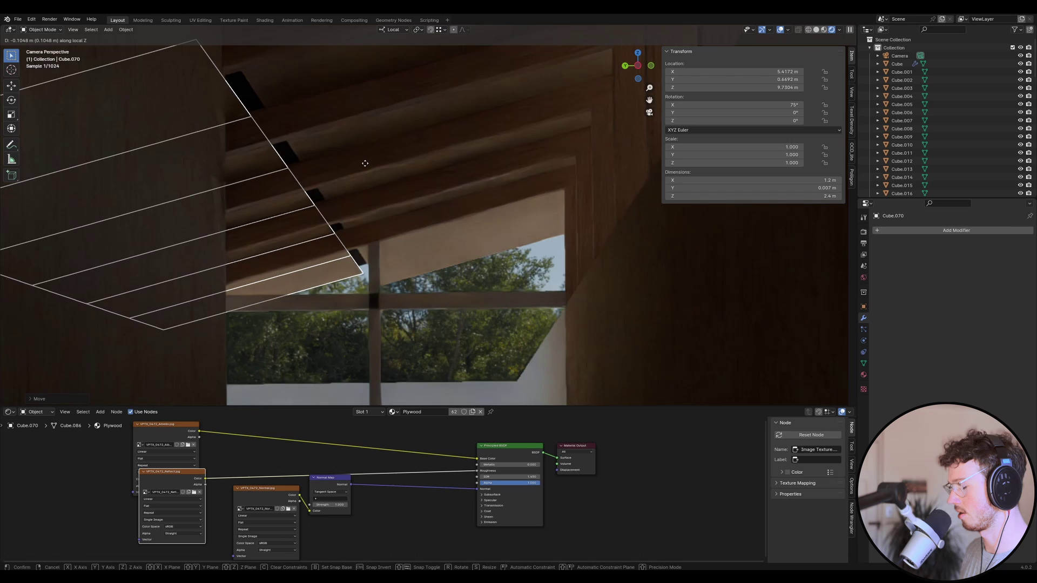
type("-.05")
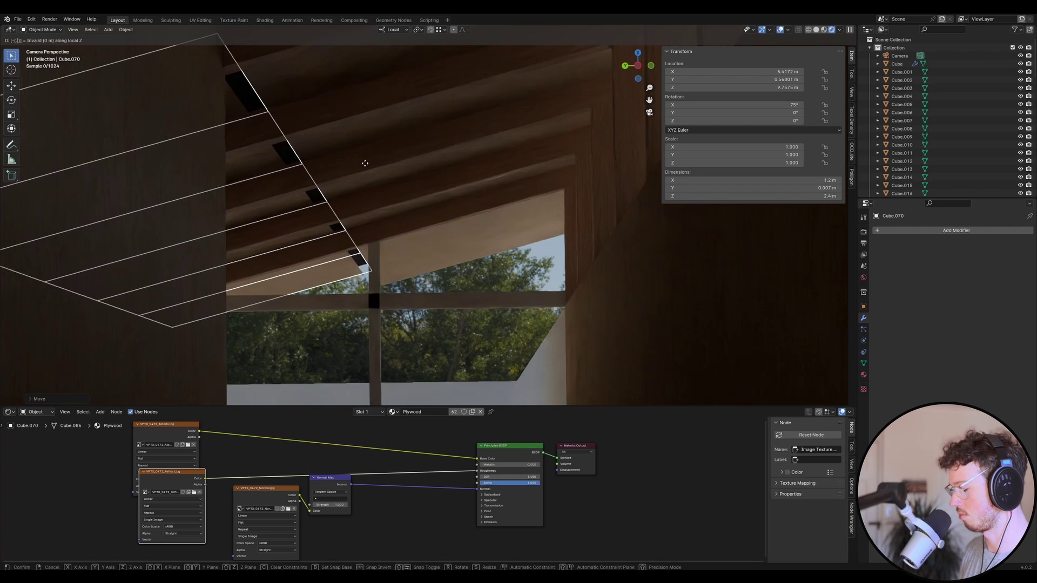
key("Escape")
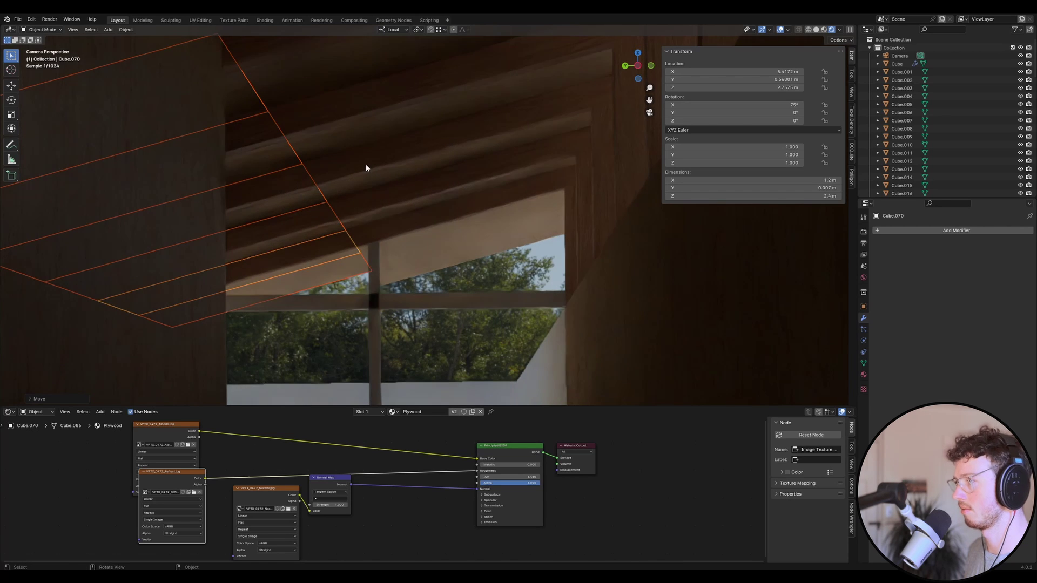
key("g")
key("z")
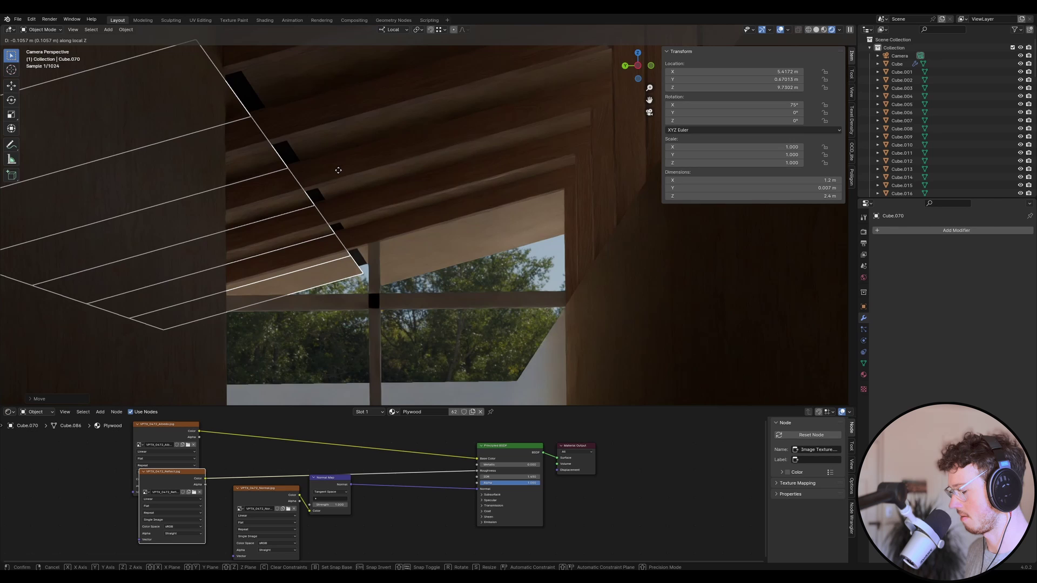
type("-.005")
key("Return")
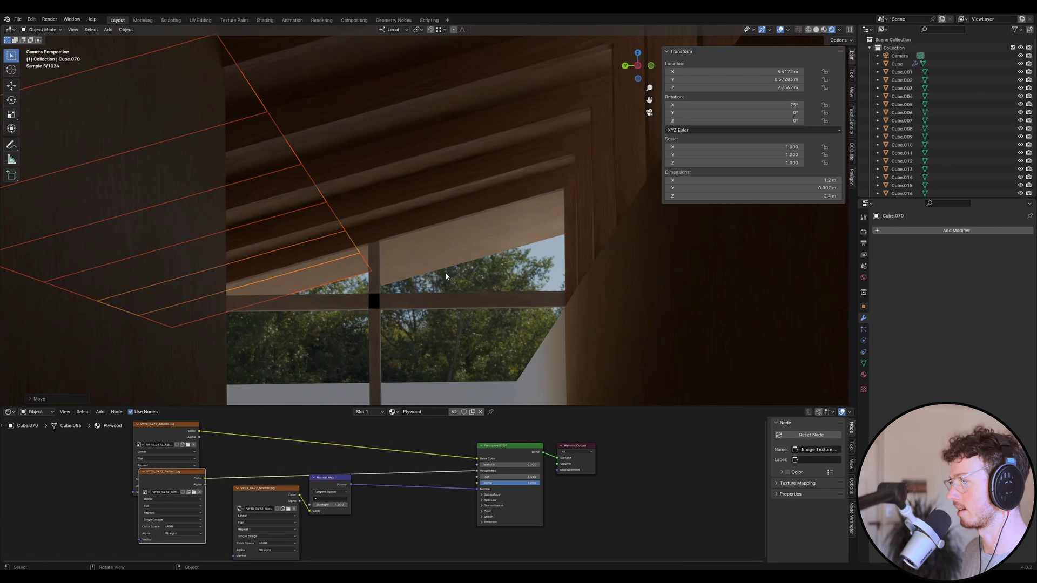
Delete a plank above the window, then select the white board Cube.003 behind the planks.
left_click(478, 284)
left_click(424, 276)
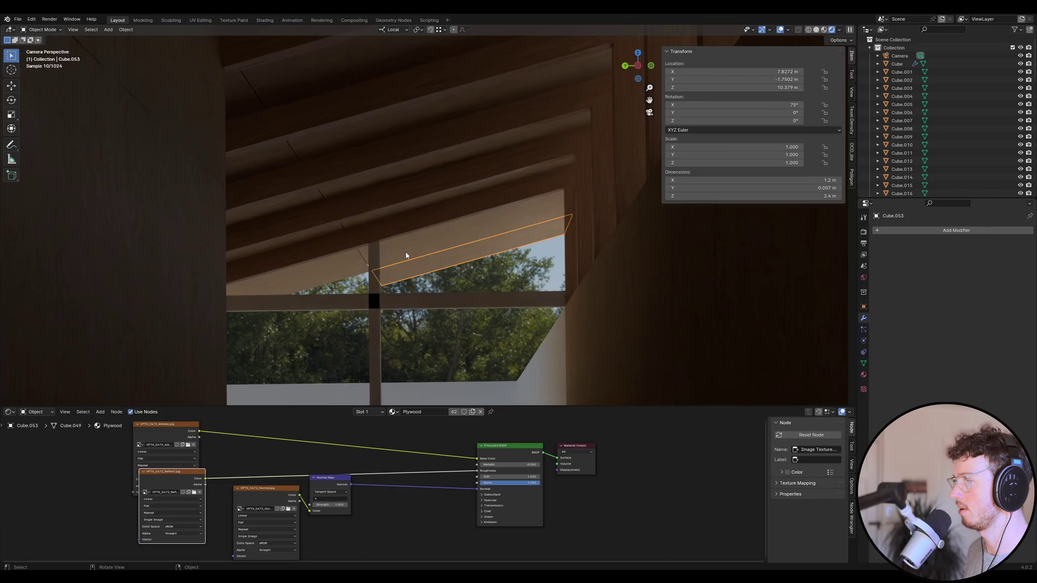
key("Delete")
left_click(343, 260)
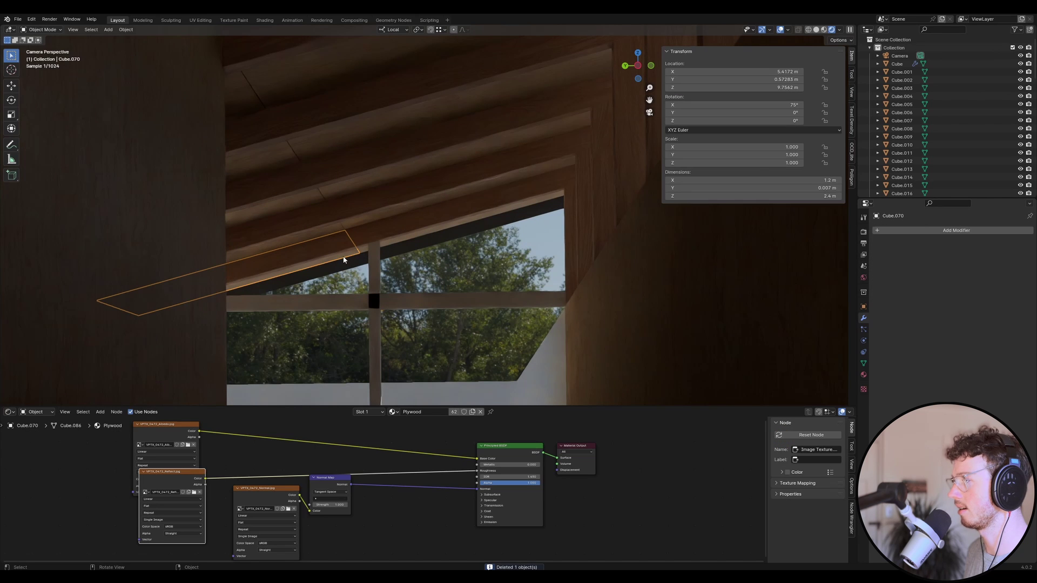
left_click(394, 243)
left_click(393, 243)
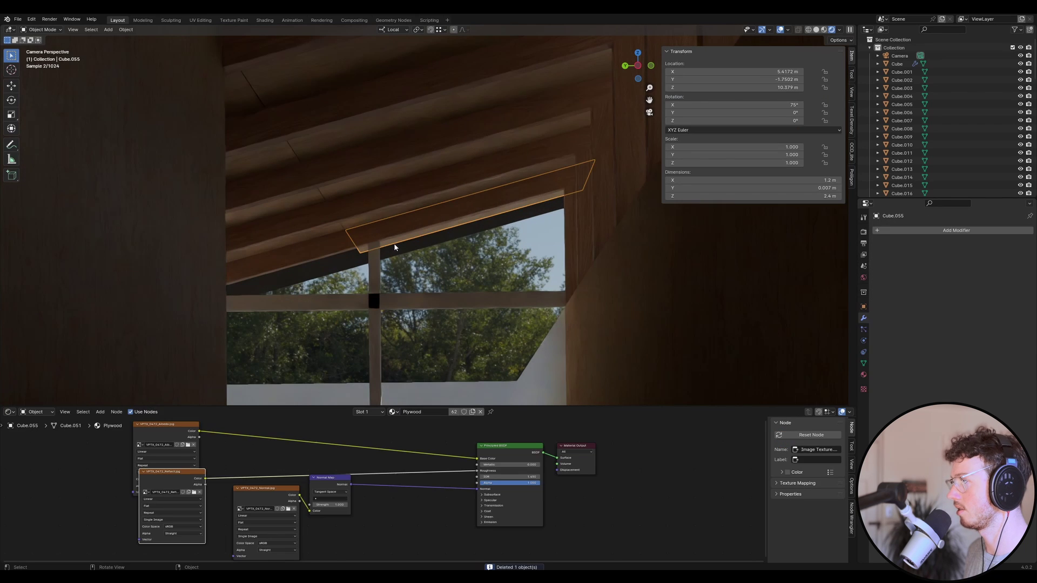
left_click(394, 243)
left_click(408, 247)
Save, then in Edit Mode pull the board's end face back about 1.9 m along X.
key("Tab")
key("KP_Decimal")
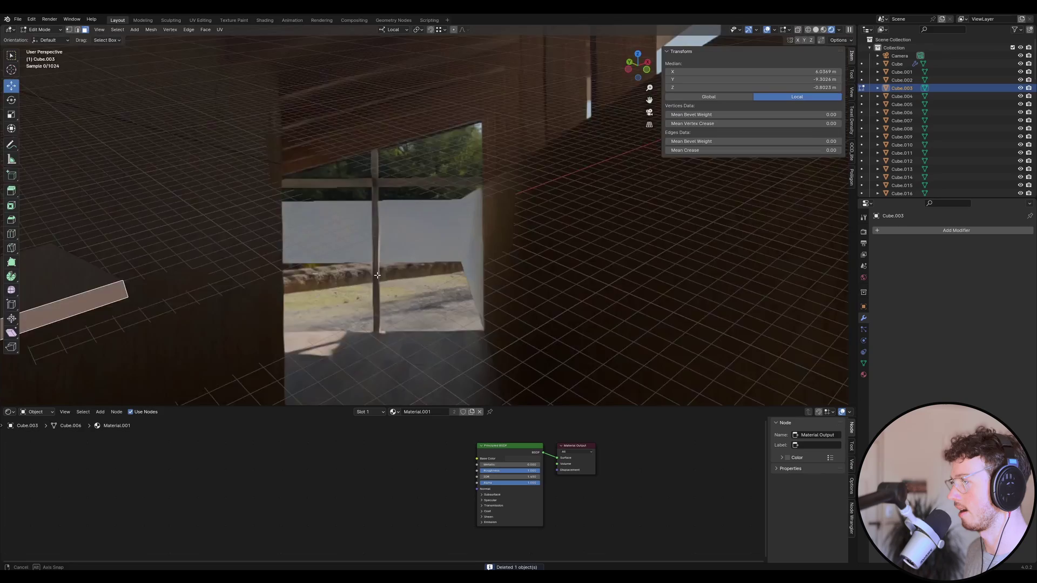
key("ctrl+s")
left_click(100, 219)
scroll(100, 219, "up", 3)
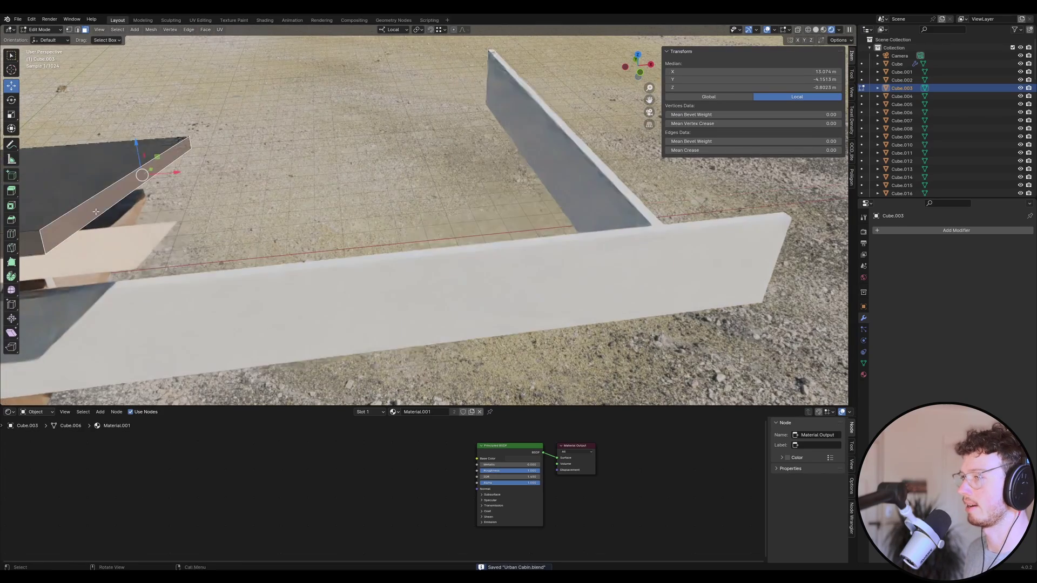
scroll(297, 238, "up", 4)
middle_click_drag(297, 239, 246, 225)
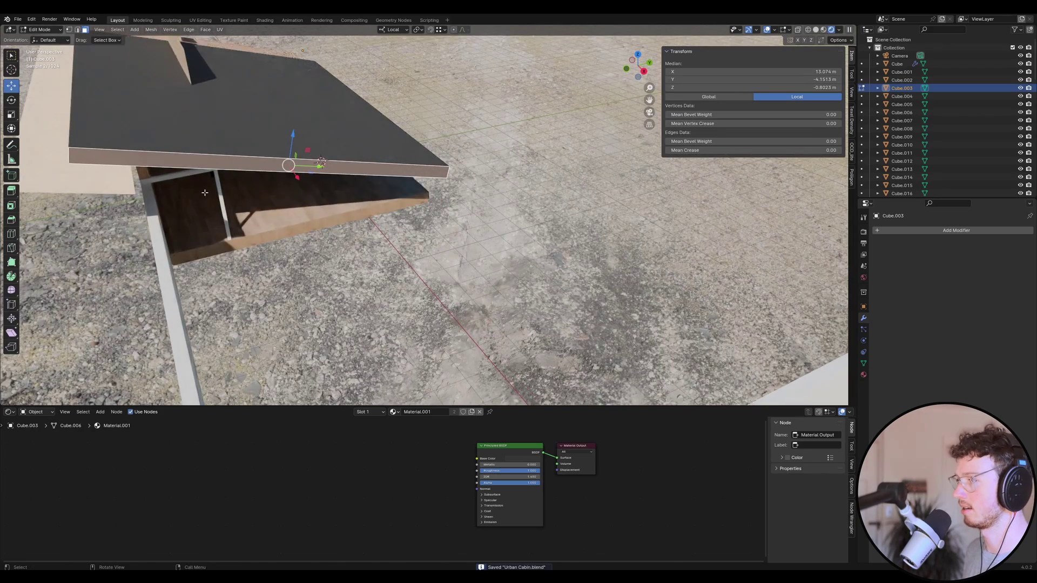
key("g")
key("x")
left_click(140, 180)
Fine-tune the end face along X to about -1.88 m.
middle_click_drag(141, 180, 254, 226)
scroll(226, 200, "down", 5)
key("g")
key("x")
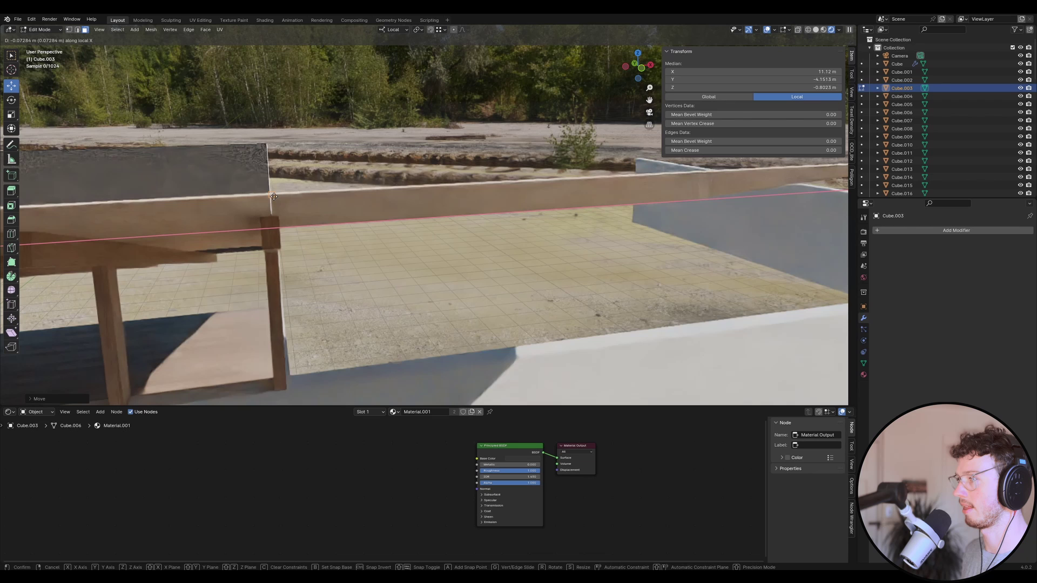
left_click(282, 246)
Delete the three leftover plywood planks outside the corridor.
key("Tab")
left_click(324, 213)
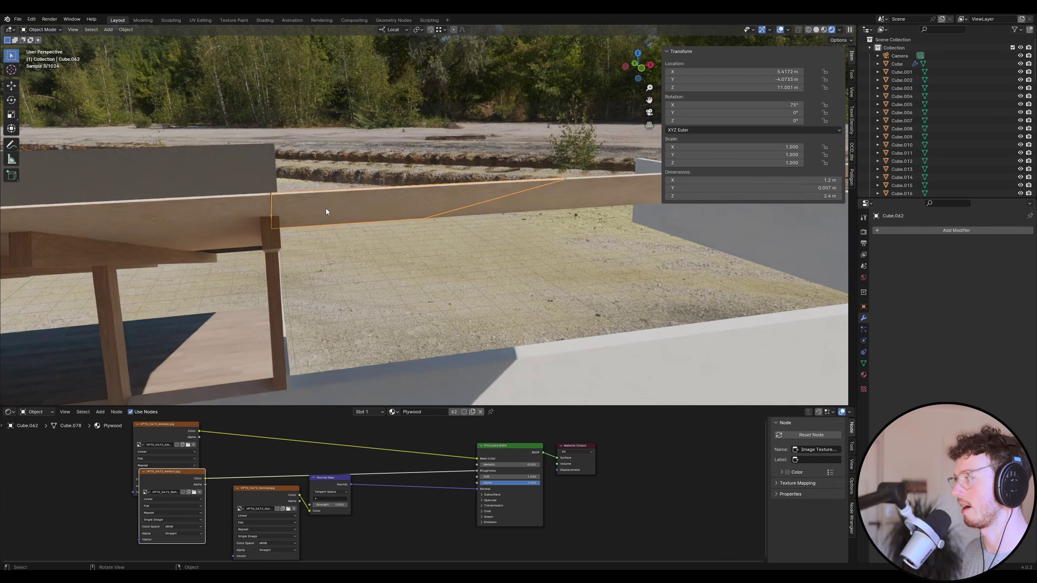
scroll(410, 230, "down", 2)
left_click(475, 219, "shift")
key("Delete")
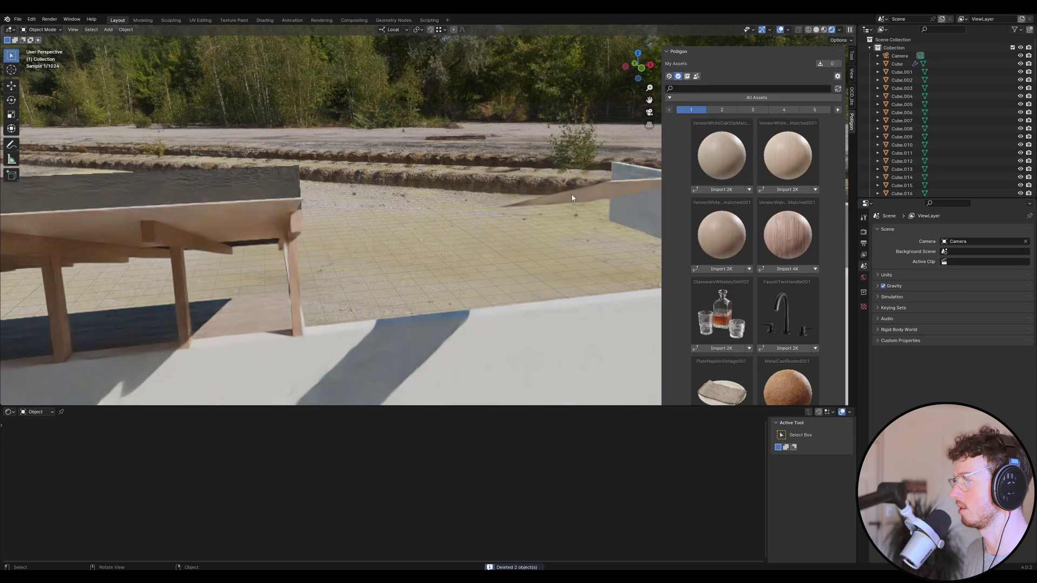
left_click(572, 198)
key("Delete")
Save, check the camera's rendered corridor preview, and select the vertical window post Cube.010.
key("ctrl+s")
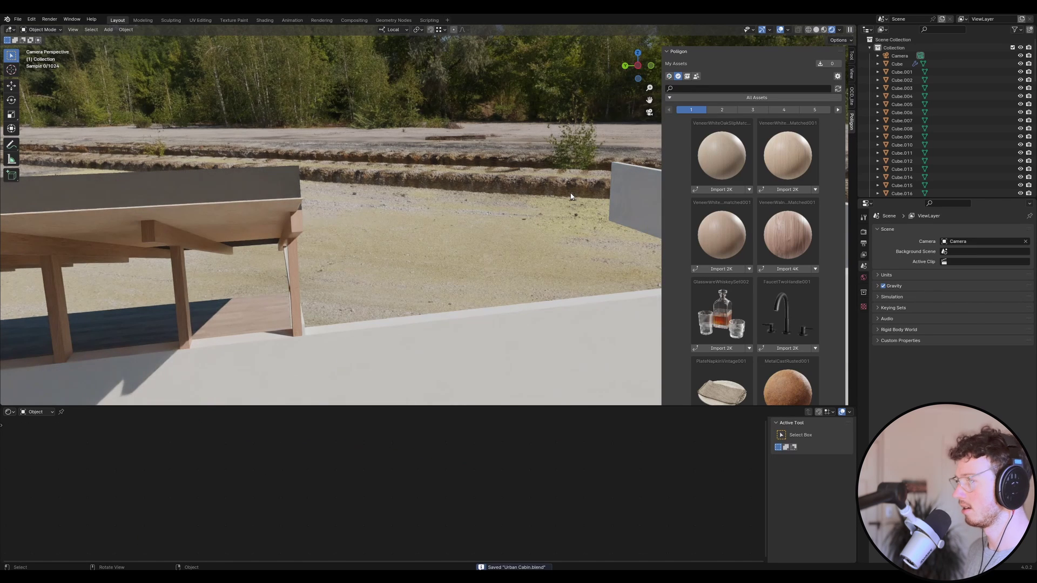
key("KP_0")
scroll(432, 227, "down", 4)
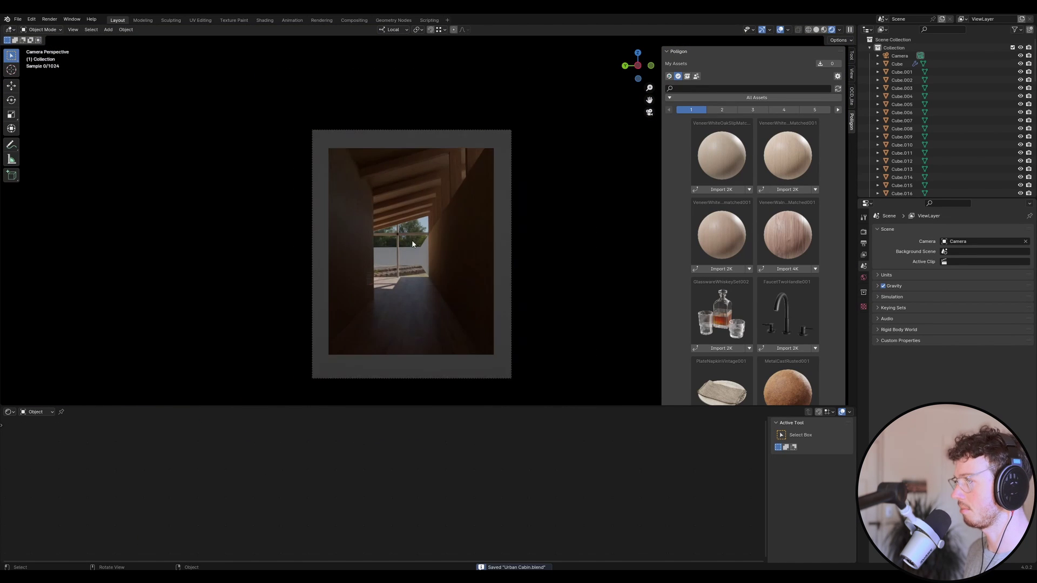
scroll(410, 262, "up", 1)
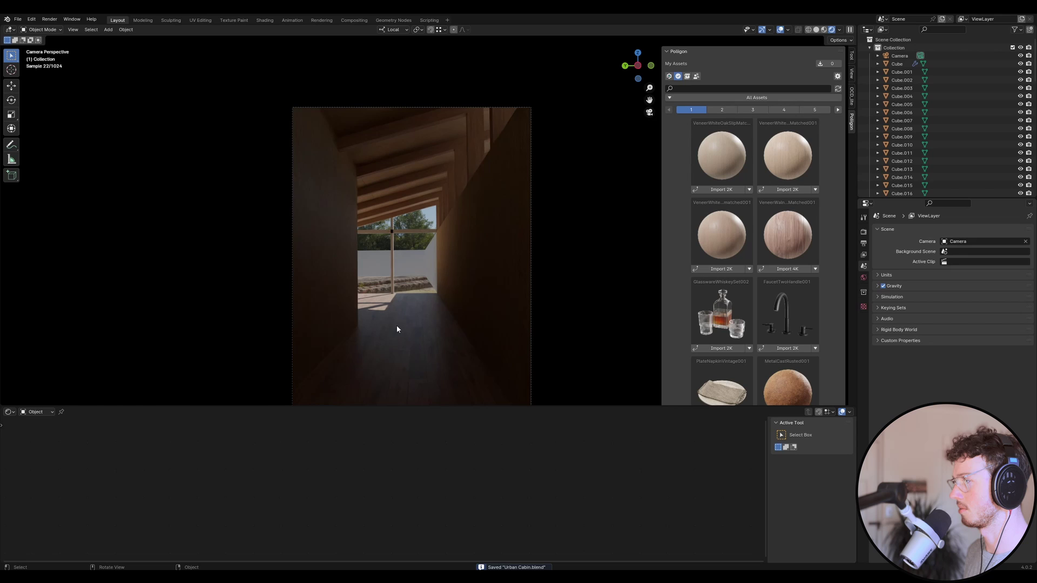
left_click(395, 233)
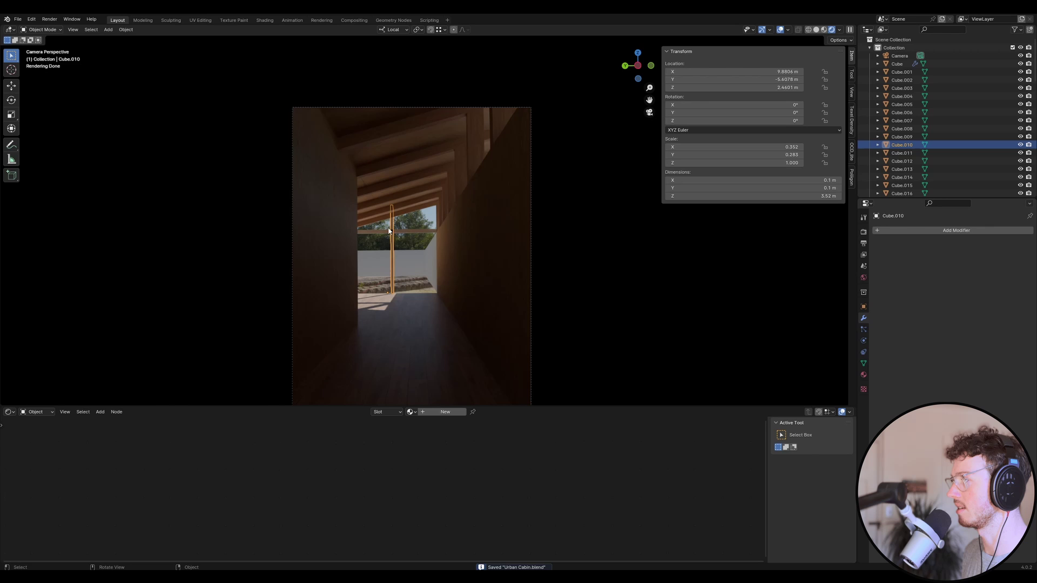
scroll(388, 236, "up", 6)
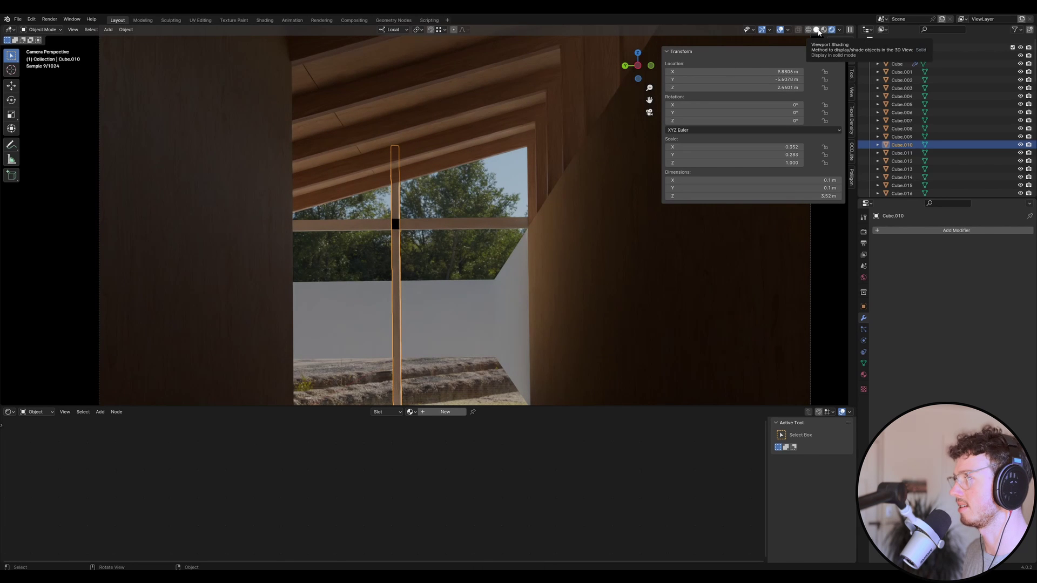
Switch the viewport to solid shading and select the vertical window post Cube.010.
key("z")
left_click(526, 130)
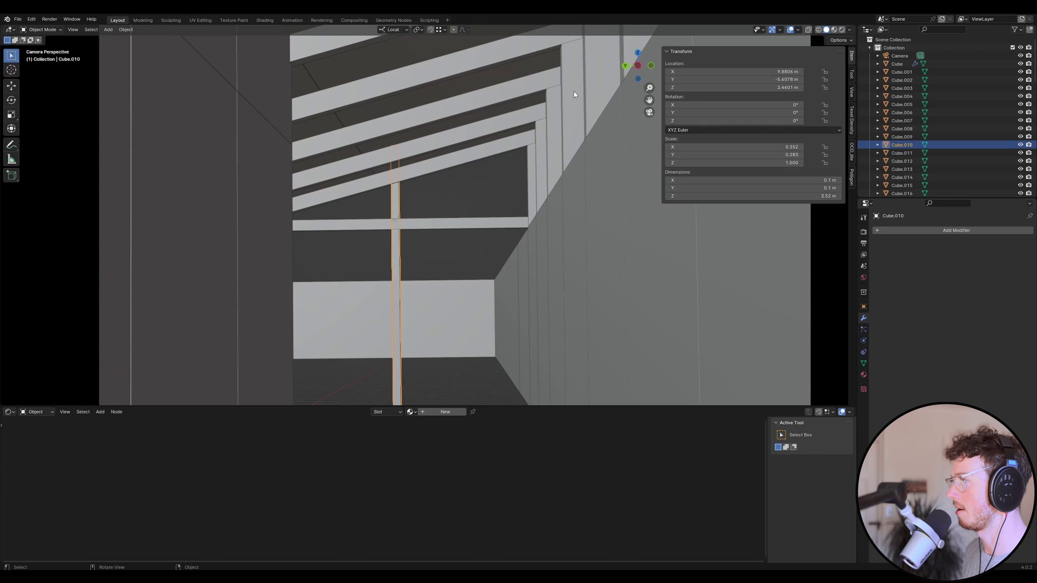
left_click(519, 151)
left_click(396, 208)
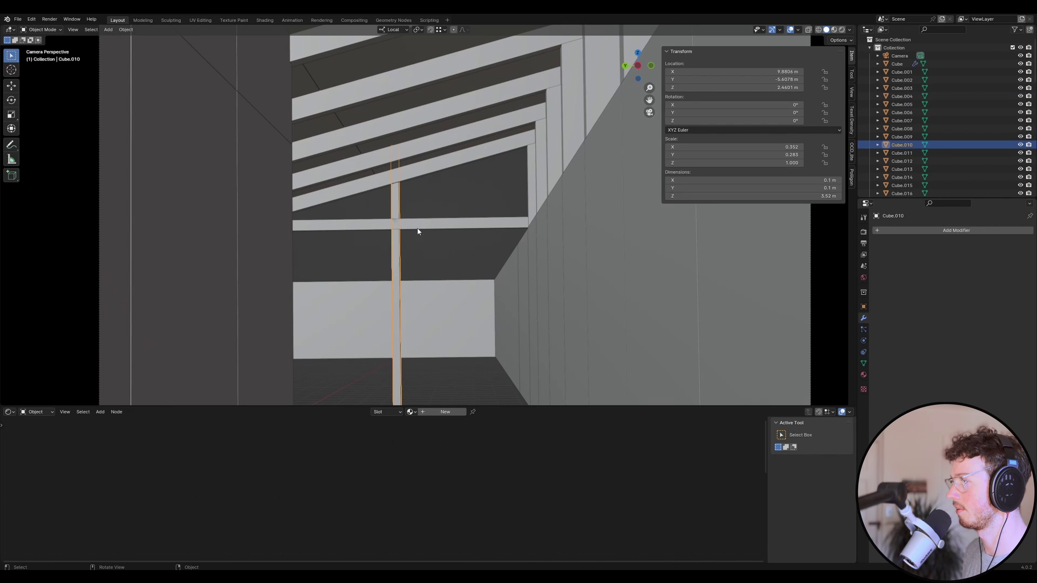
Set the post's depth to 0.27 m and slide it along local Y.
left_click(808, 179)
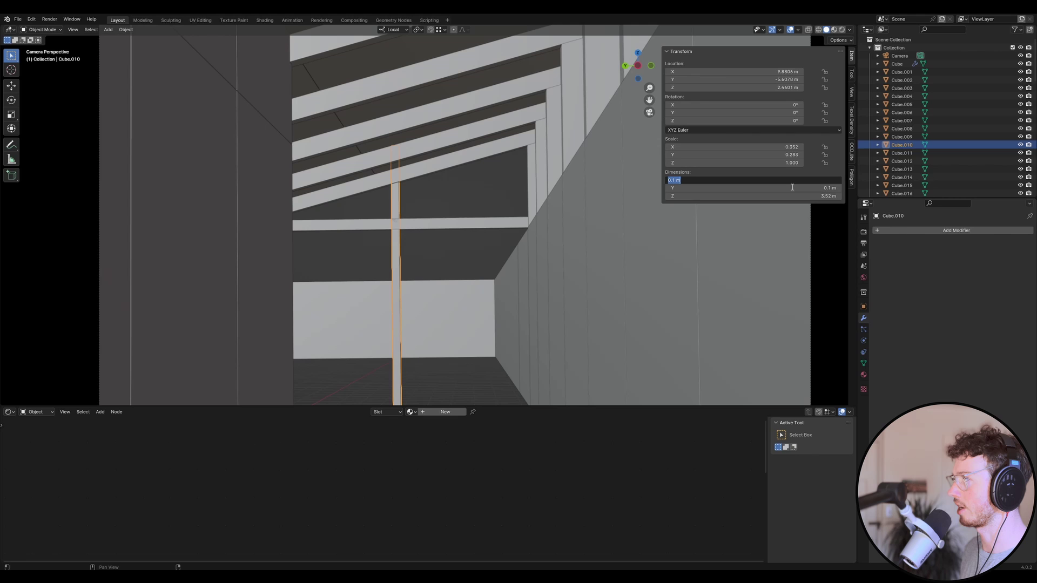
key("Return")
left_click(789, 191)
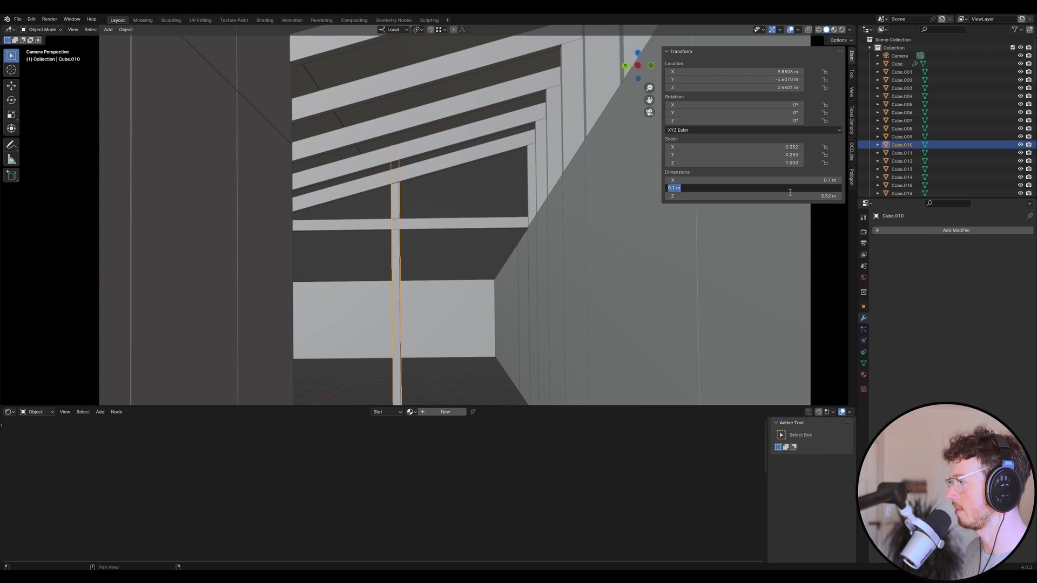
key("BackSpace")
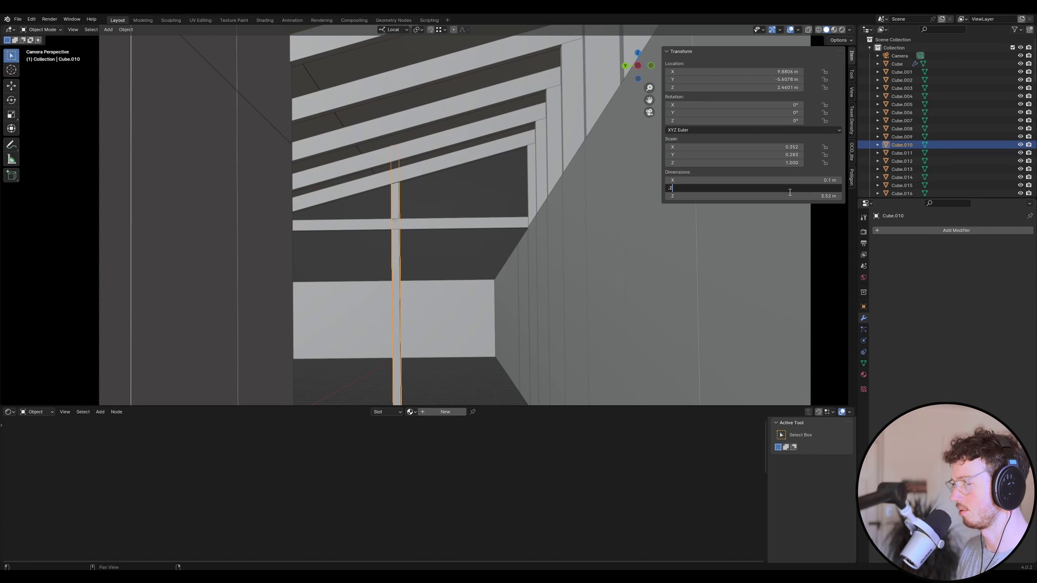
key("Return")
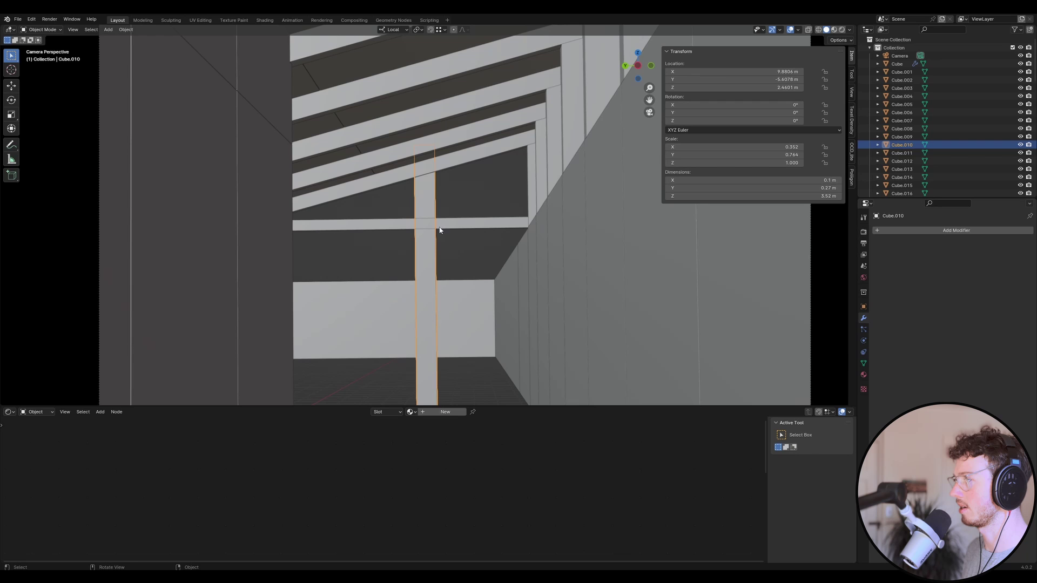
key("g")
key("y")
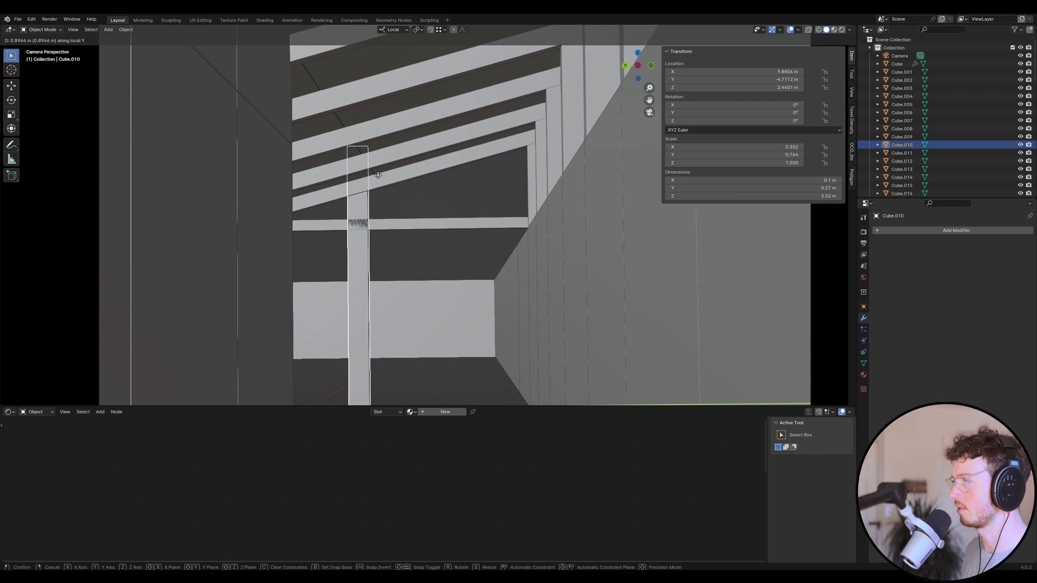
left_click(390, 199)
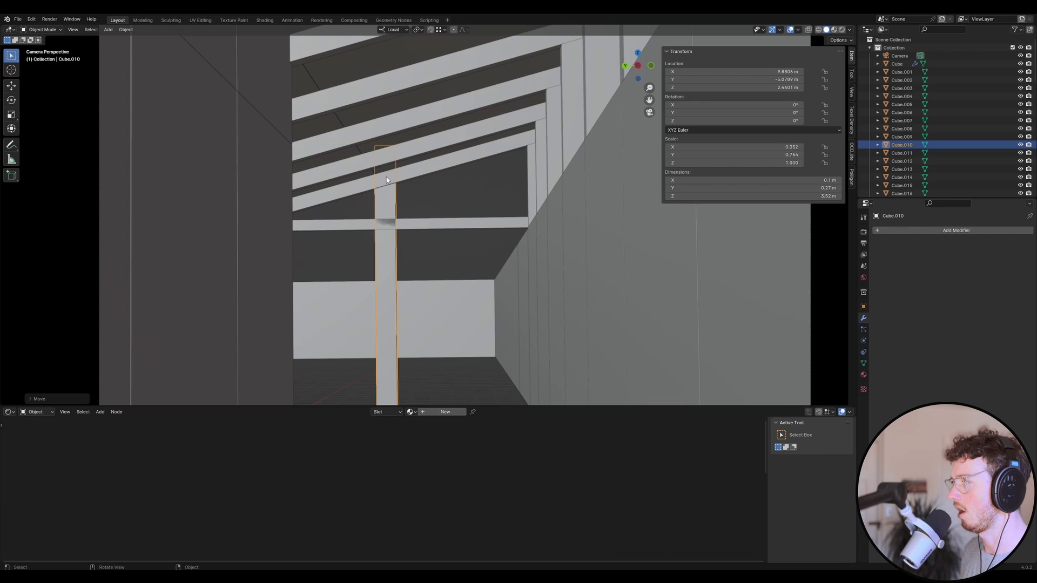
Change the post's Y dimension to 0.19 m.
middle_click_drag(386, 176, 375, 126)
left_click(817, 189)
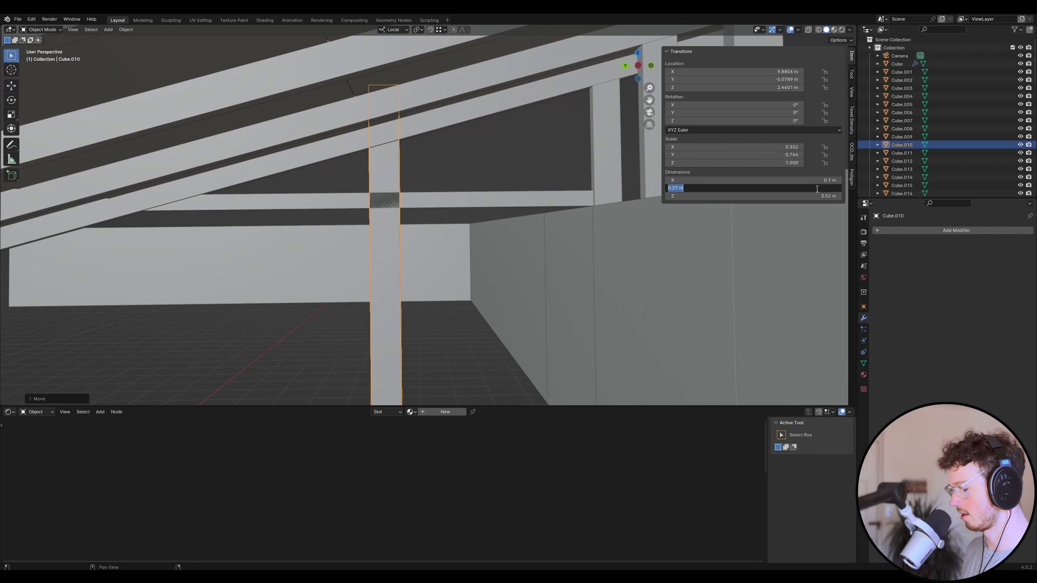
type("0.19")
key("Return")
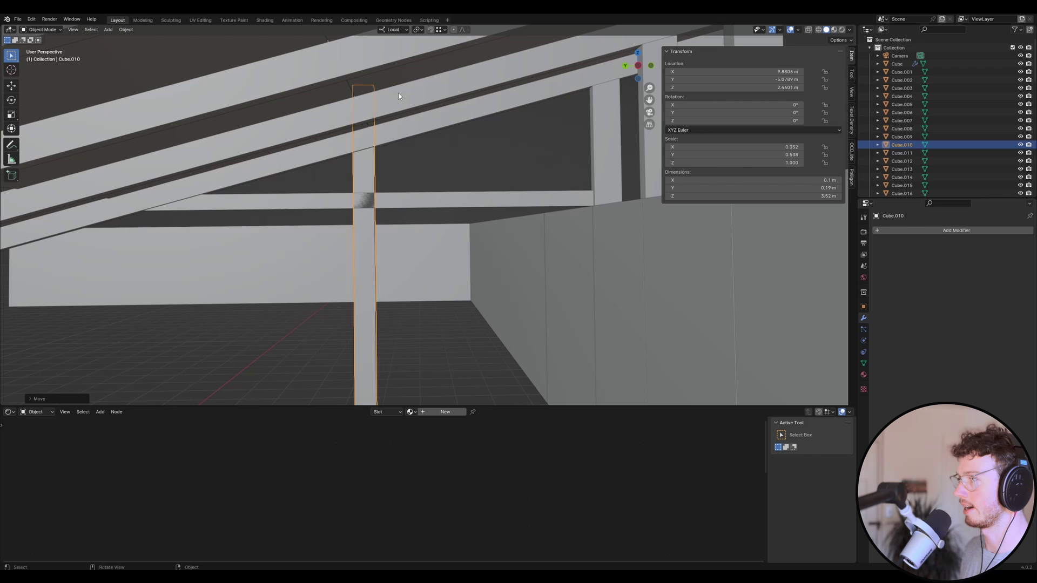
Slide the post sideways along its local Y, snapping to the rafter edge.
key("g")
key("y")
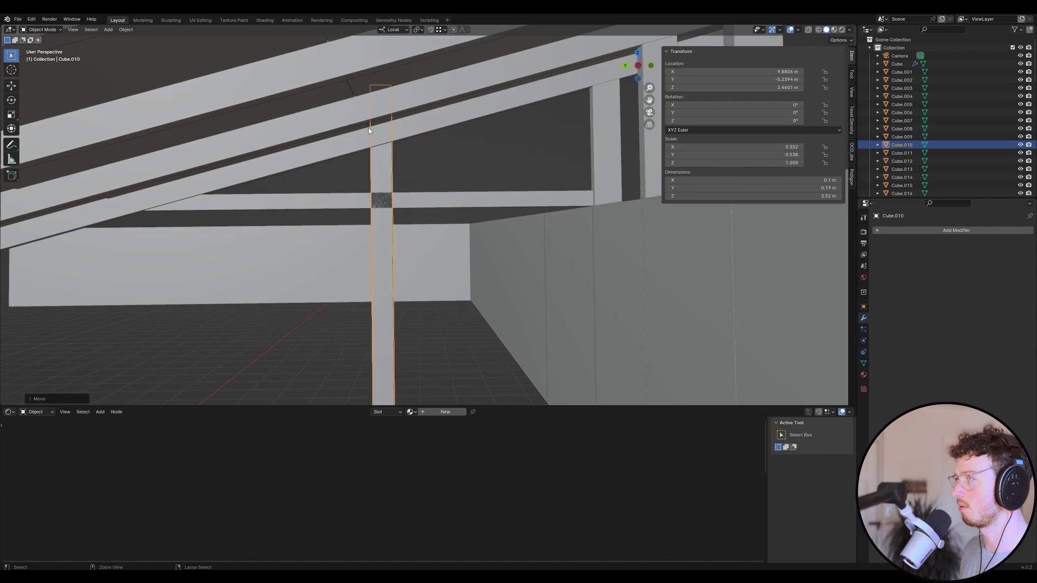
scroll(371, 132, "up", 5)
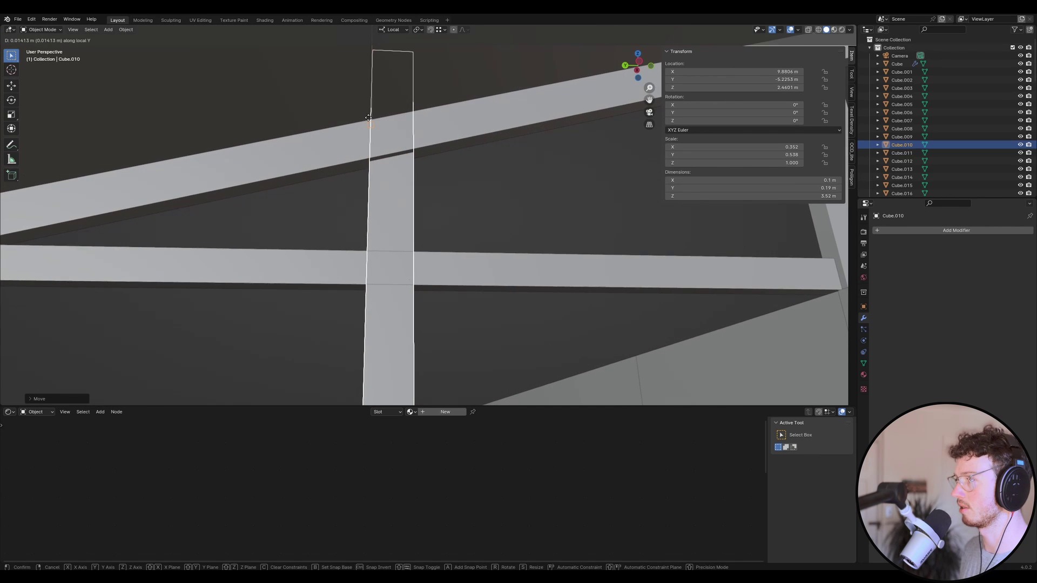
left_click(380, 128)
key("g")
key("y")
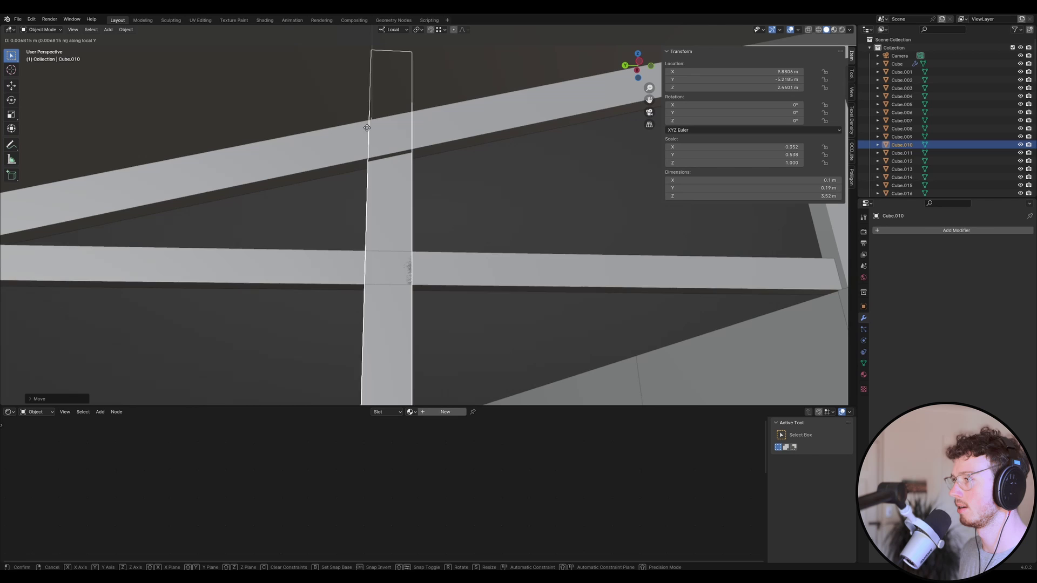
key("ctrl")
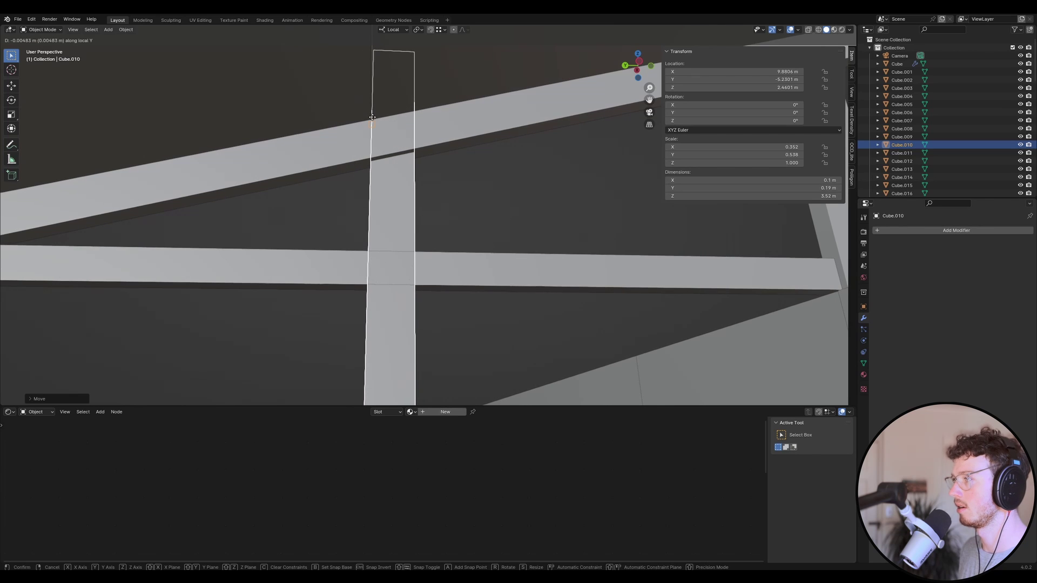
left_click(374, 117)
Shift the post 0.095 m along local Y.
key("g")
key("y")
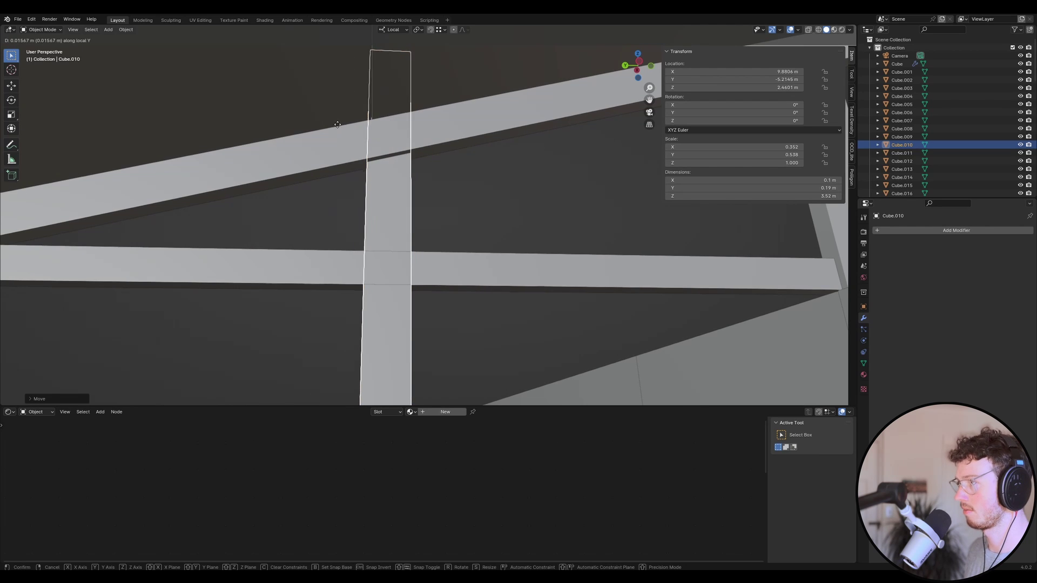
type(".95")
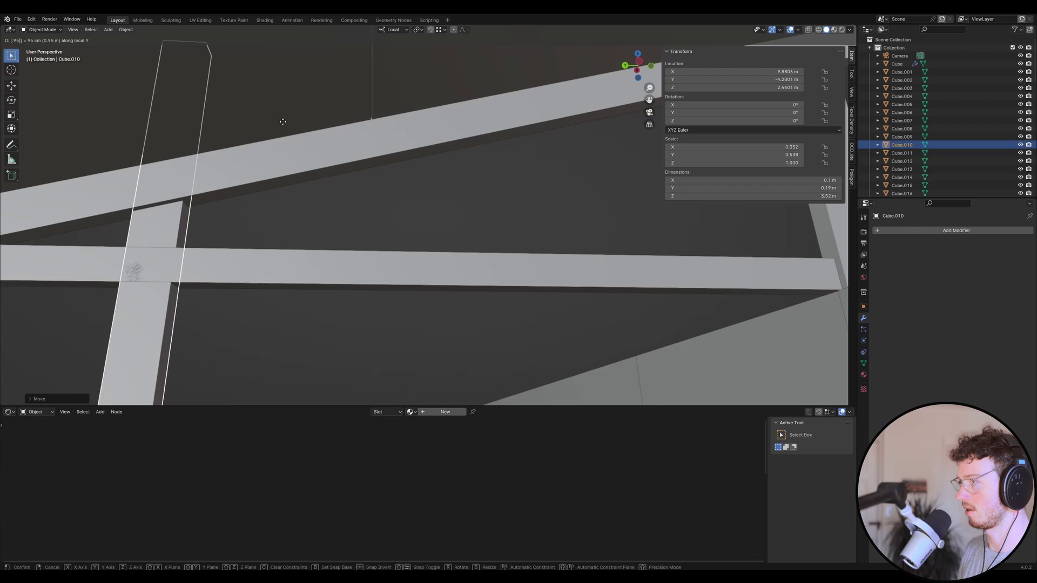
key("BackSpace")
key("BackSpace")
key("BackSpace")
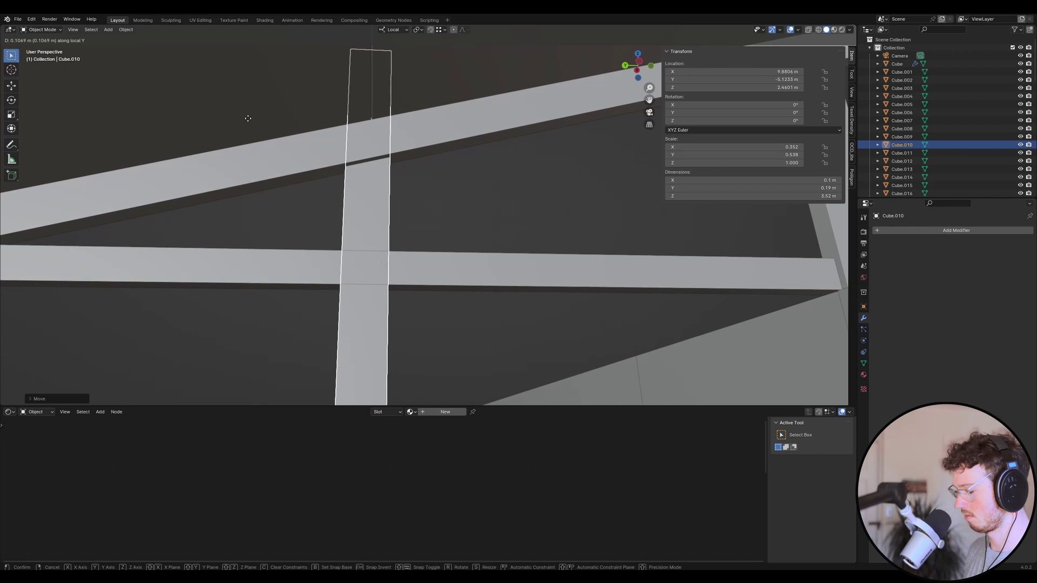
type("0")
type(".095")
key("Return")
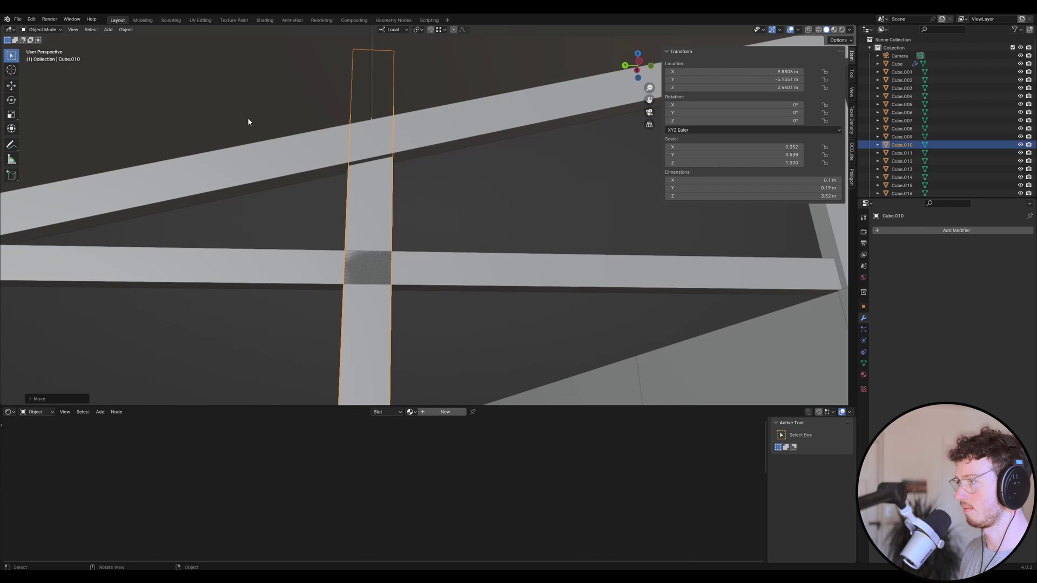
Lower the post along Z so it stands just under the horizontal beam.
key("g")
key("z")
key("z")
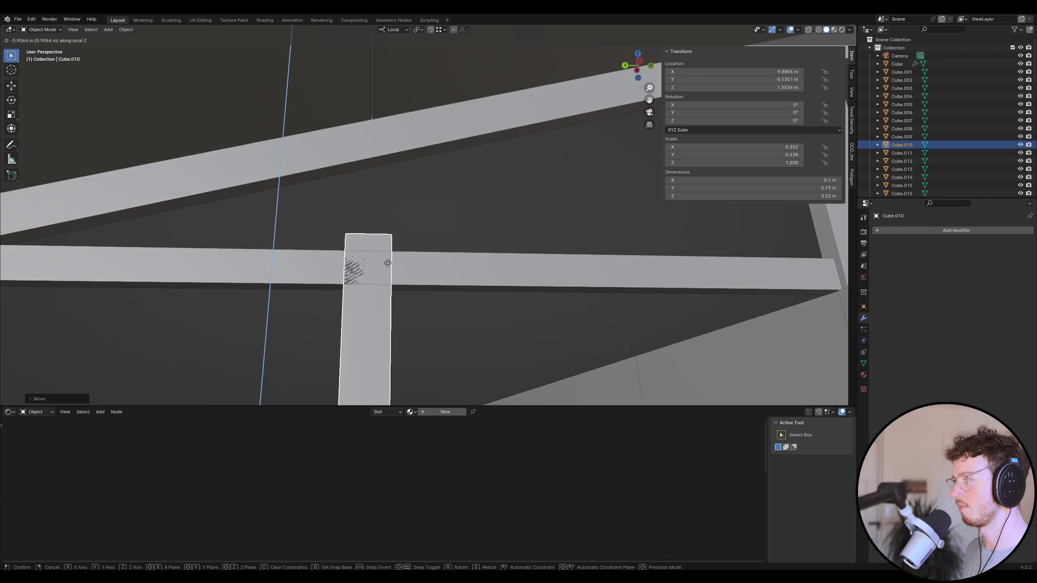
key("Escape")
middle_click_drag(373, 308, 304, 225)
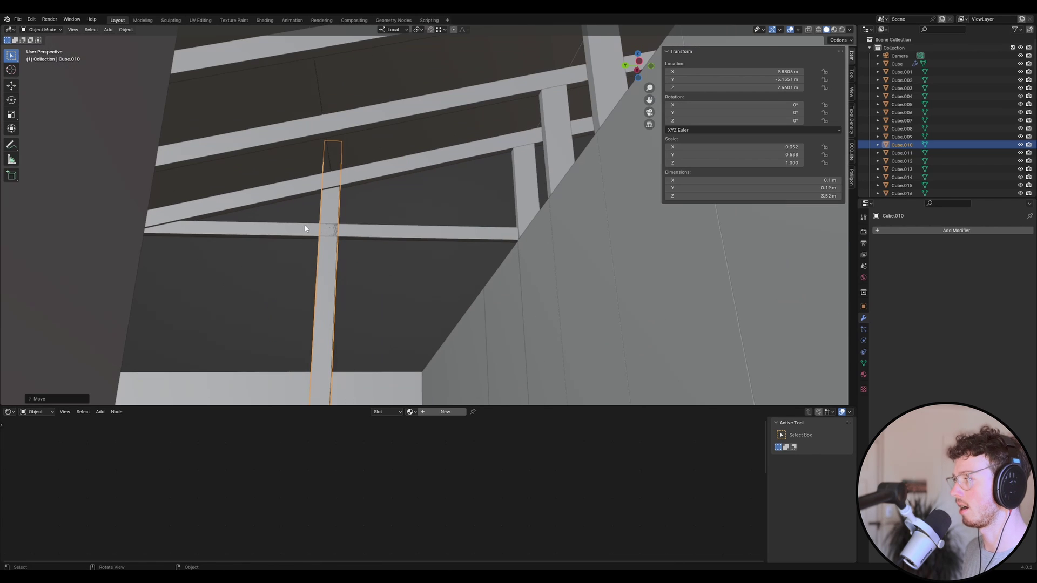
key("g")
key("z")
key("z")
left_click(543, 247)
left_click(422, 264)
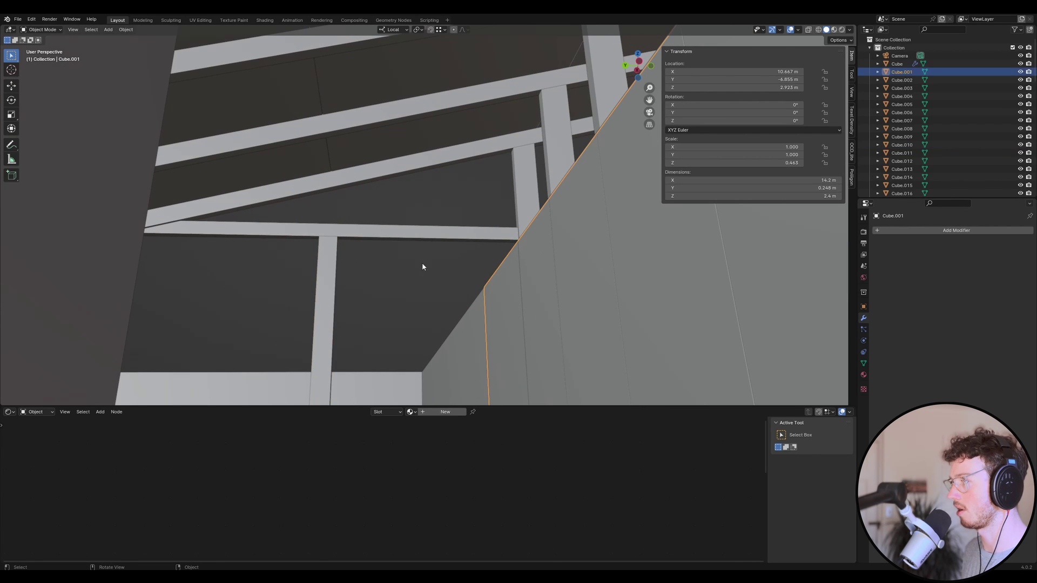
Save the file and select the horizontal beam and window post together.
key("ctrl+z")
key("ctrl+s")
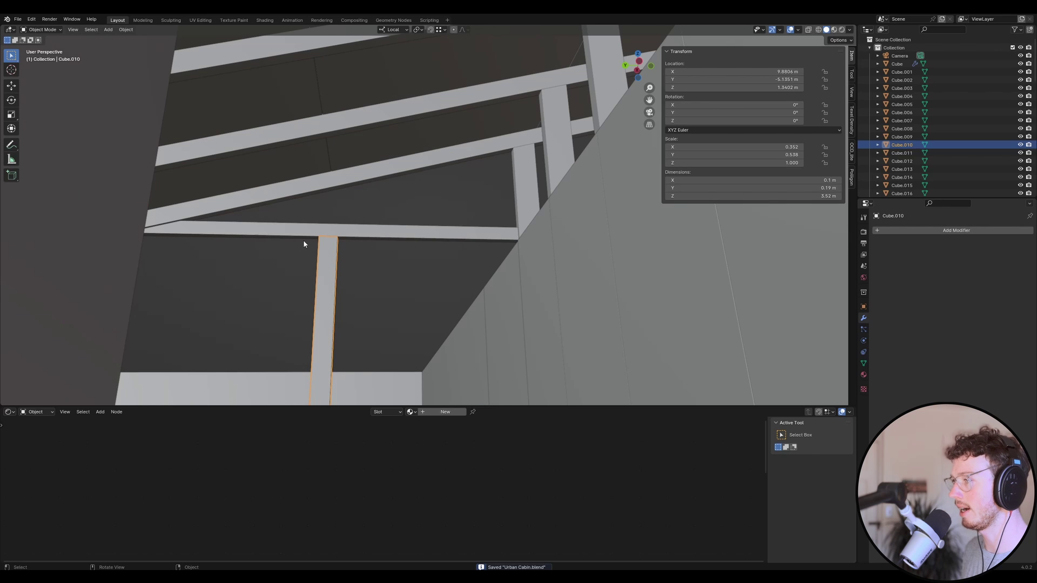
left_click(283, 236)
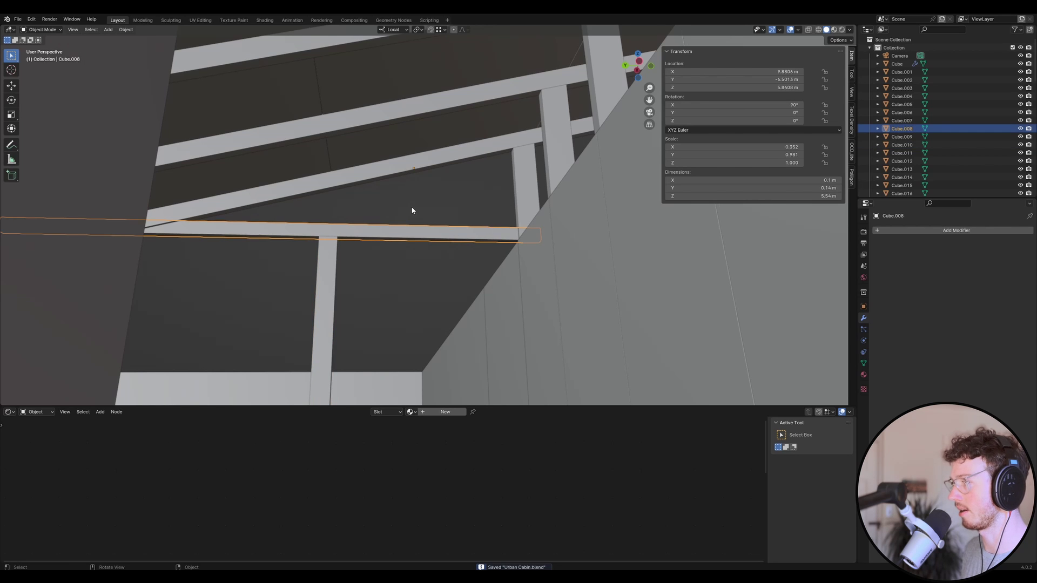
scroll(411, 225, "down", 5)
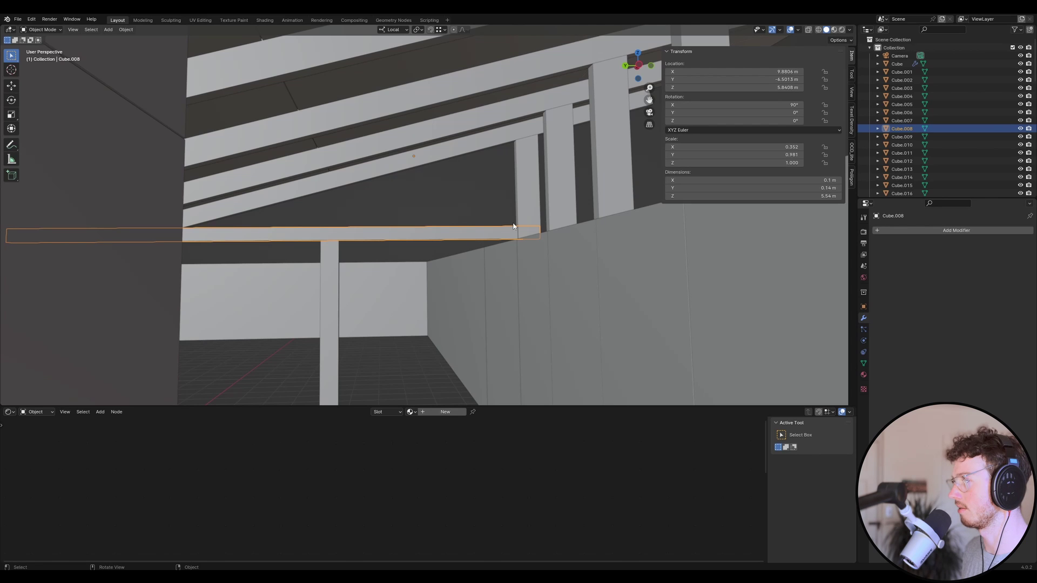
scroll(531, 200, "down", 5)
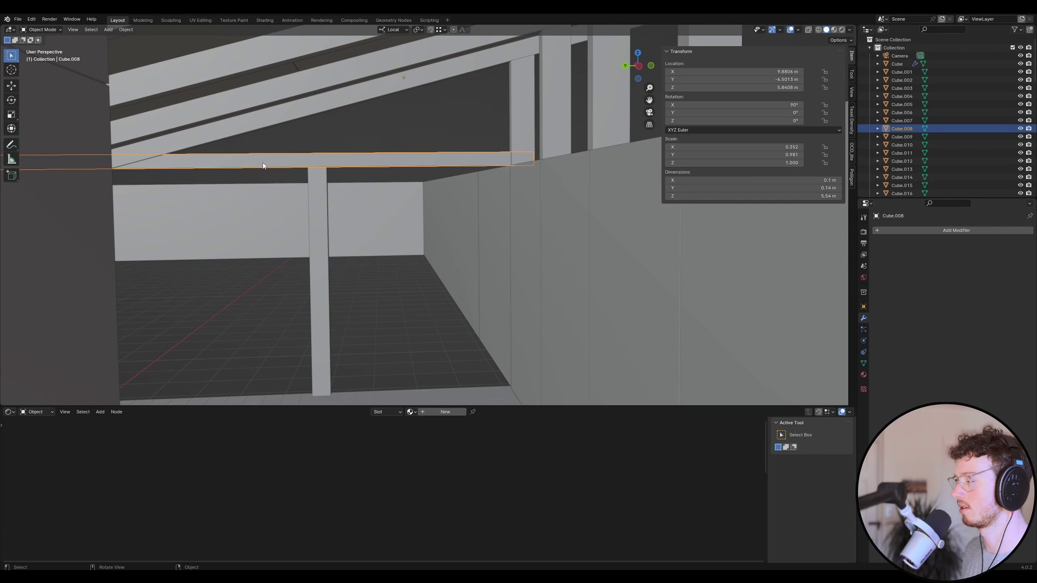
left_click(330, 189, "shift")
UV-unwrap all faces of post and beam, set 20.48 px/cm texel density, and save.
key("Tab")
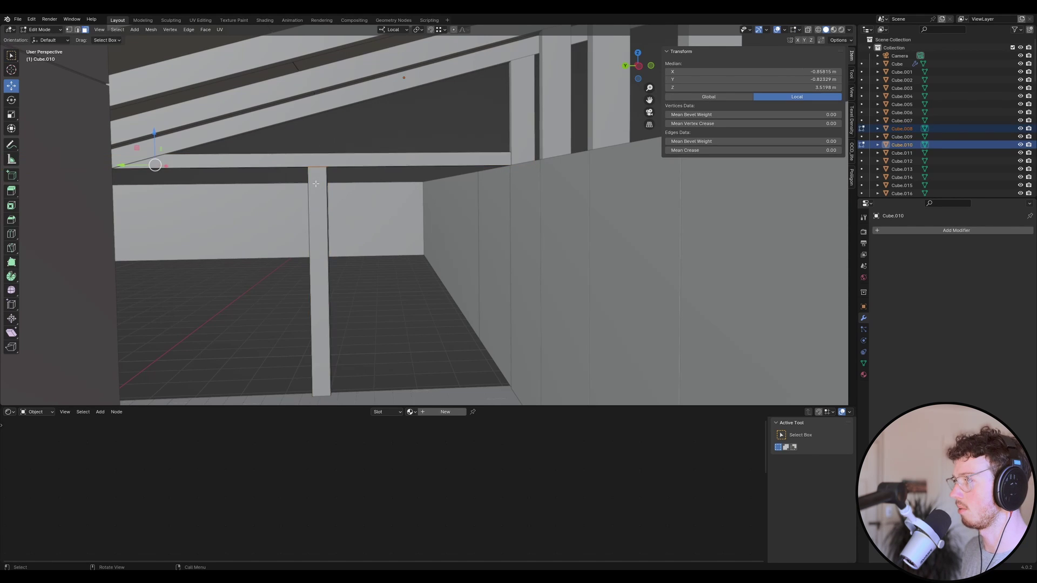
key("a")
right_click(285, 185)
mouse_move(292, 184)
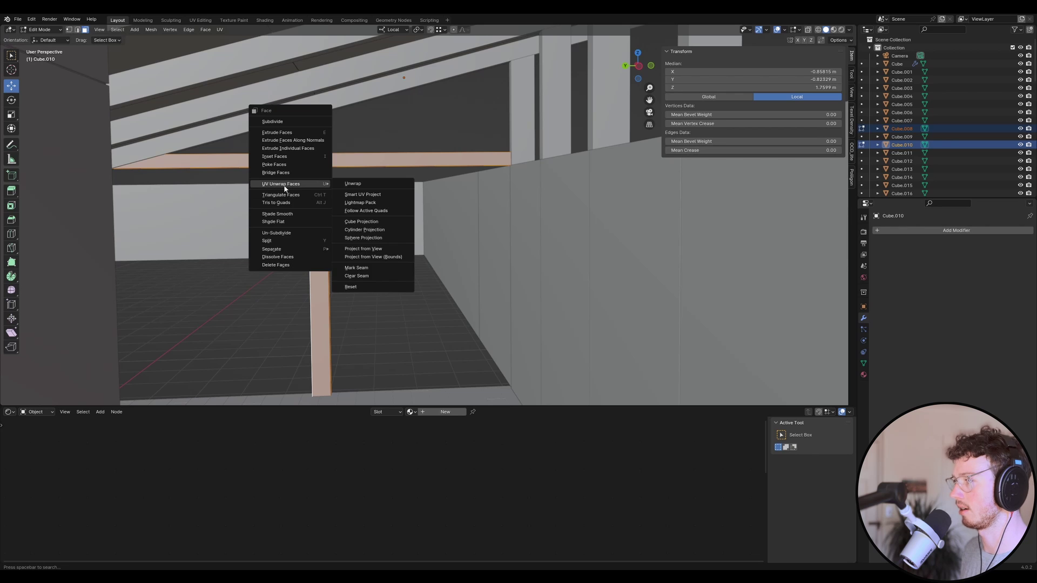
left_click(358, 266)
key("Tab")
key("Tab")
right_click(314, 190)
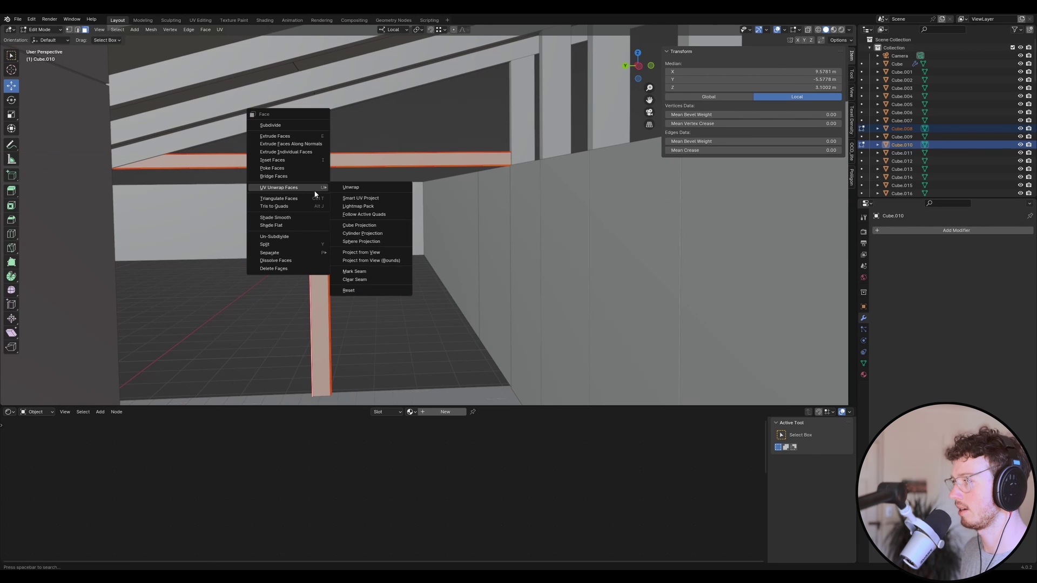
left_click(379, 186)
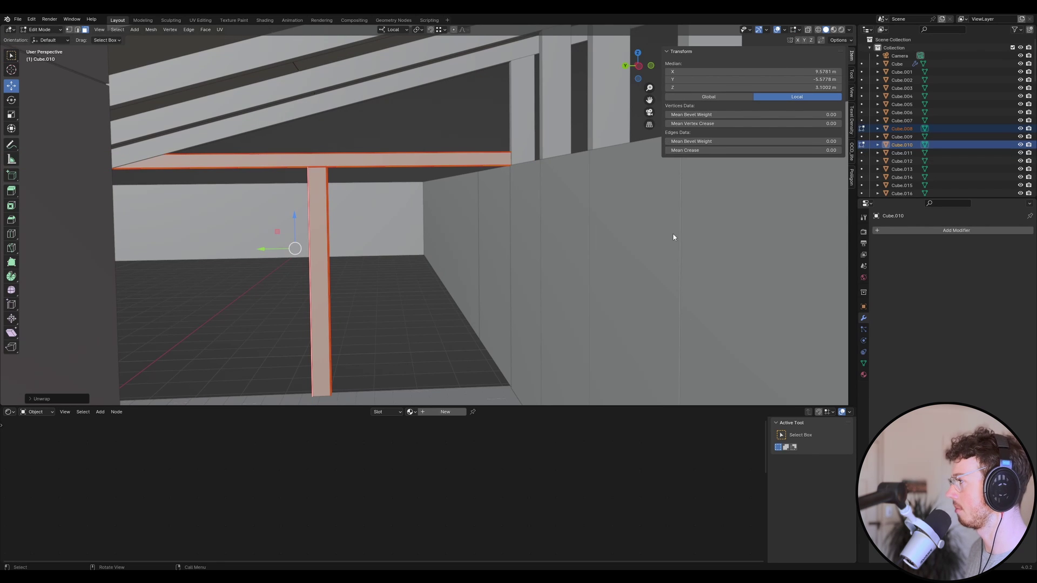
key("Tab")
left_click(852, 124)
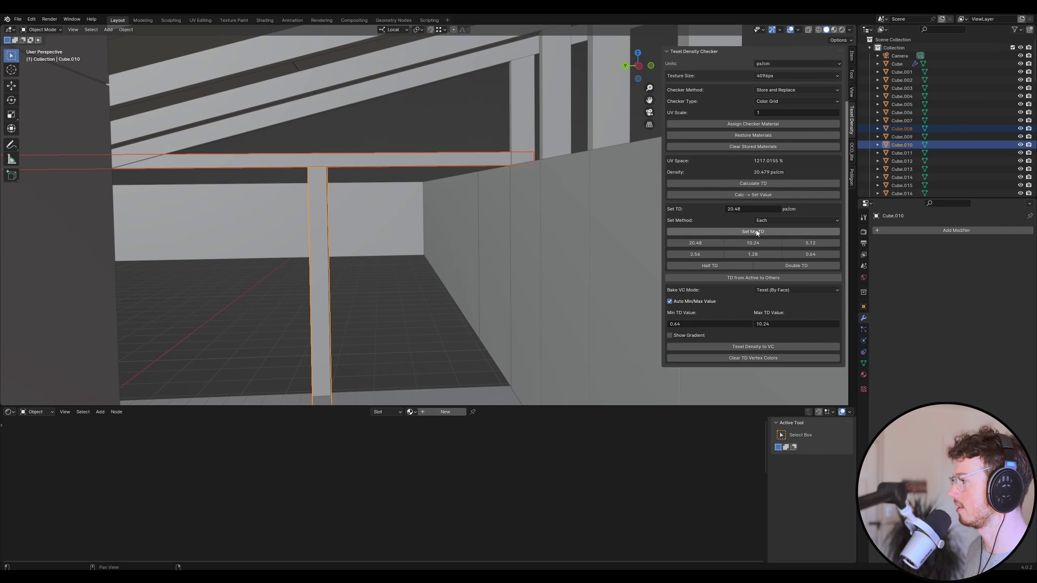
key("ctrl+s")
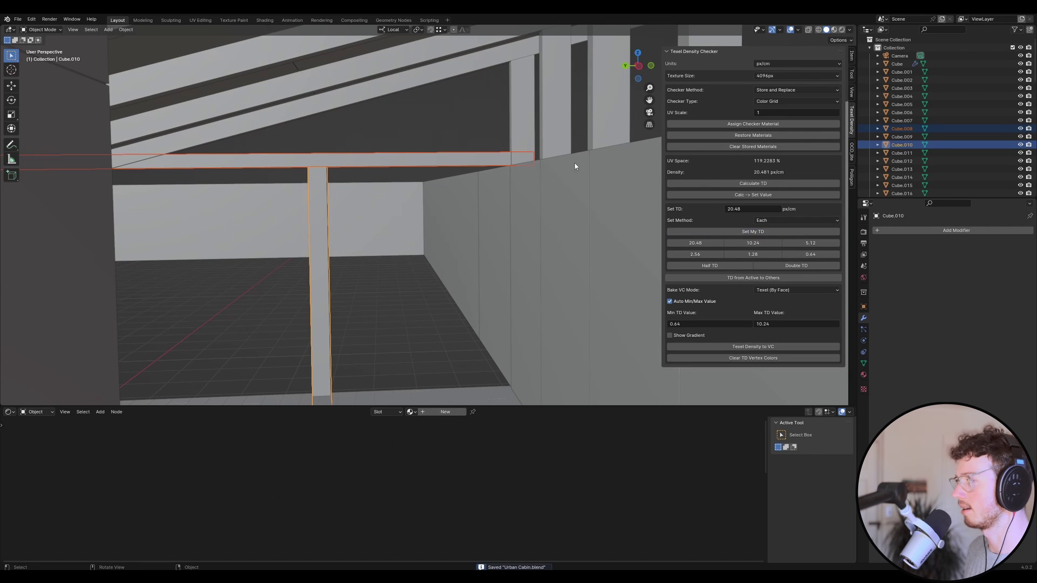
Select the new post and beam and assign VeneerWhiteOakRandomMatched001_2K to the beam.
left_click(569, 106)
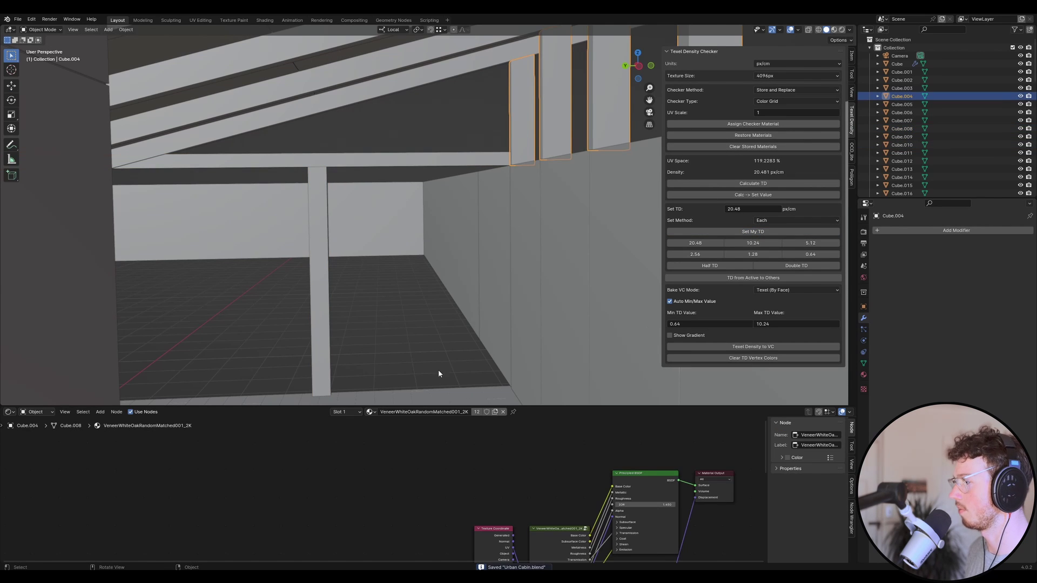
left_click(326, 310)
left_click(337, 161, "shift")
left_click(411, 412)
type("v")
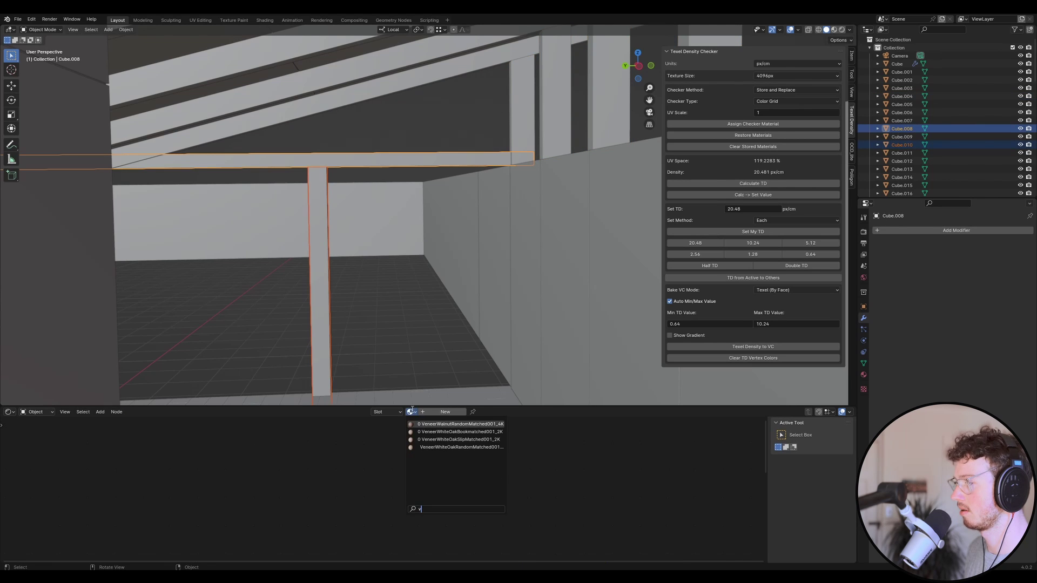
left_click(477, 448)
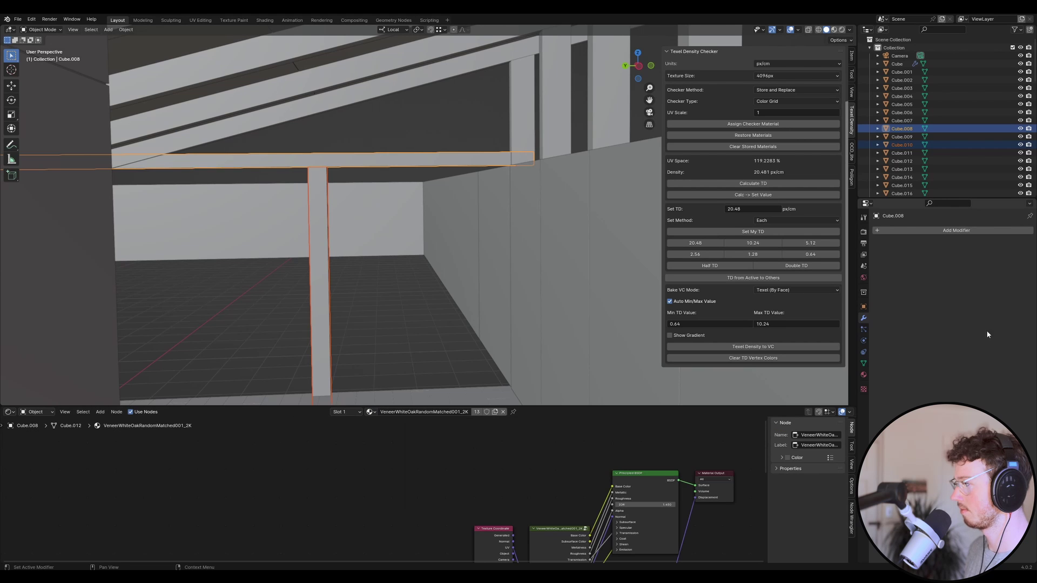
Copy the white-oak material to the post, save Urban Cabin.blend, and view through the camera.
left_click(864, 376)
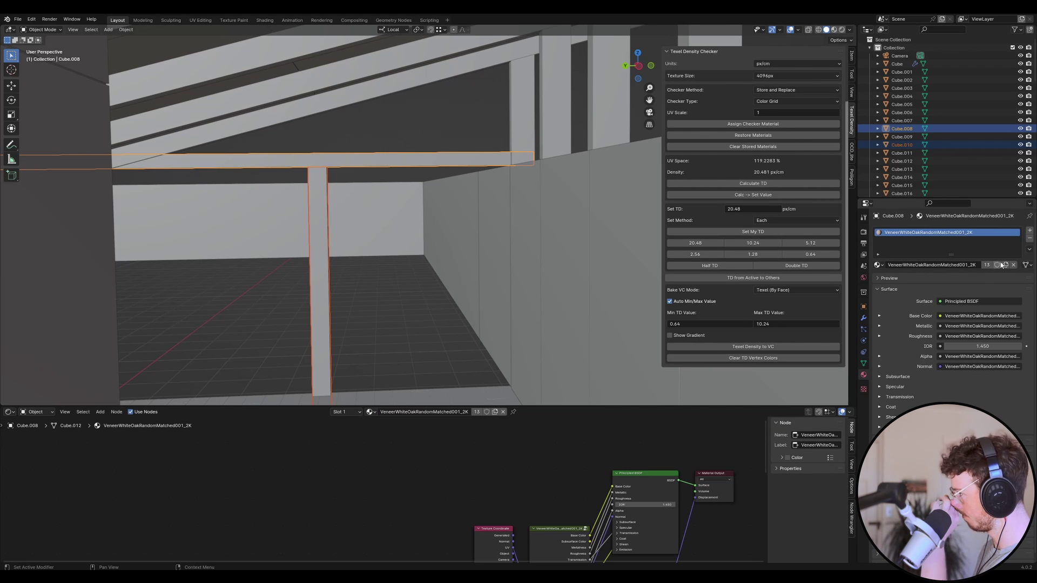
left_click(1031, 250)
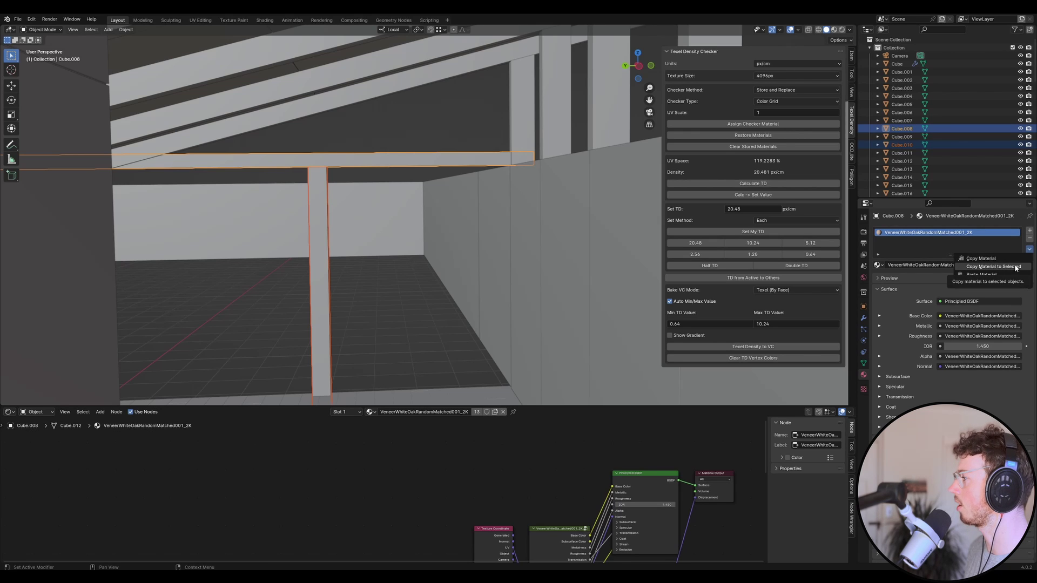
left_click(1014, 267)
key("alt+a")
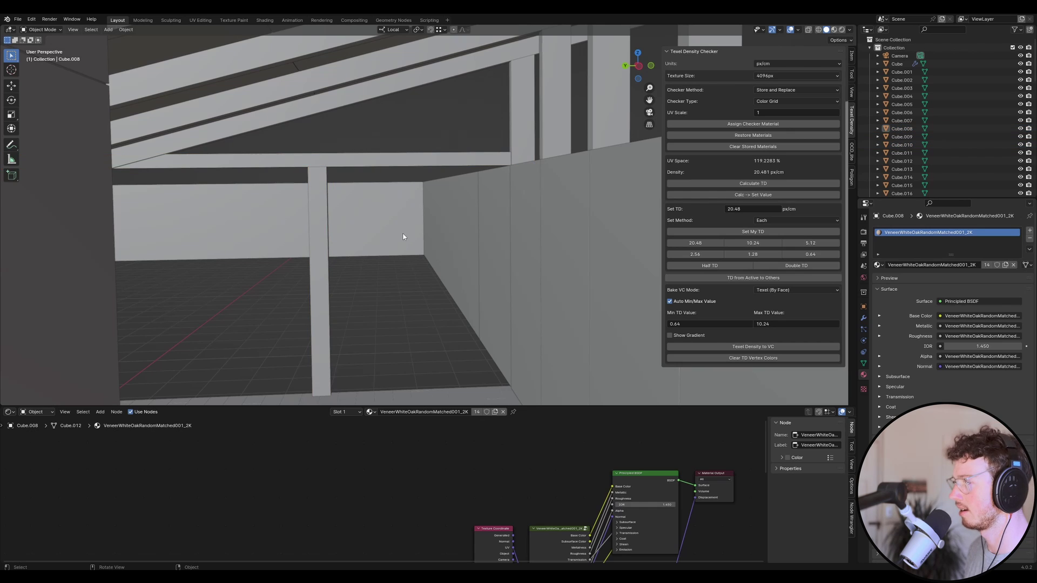
key("ctrl+s")
key("KP_0")
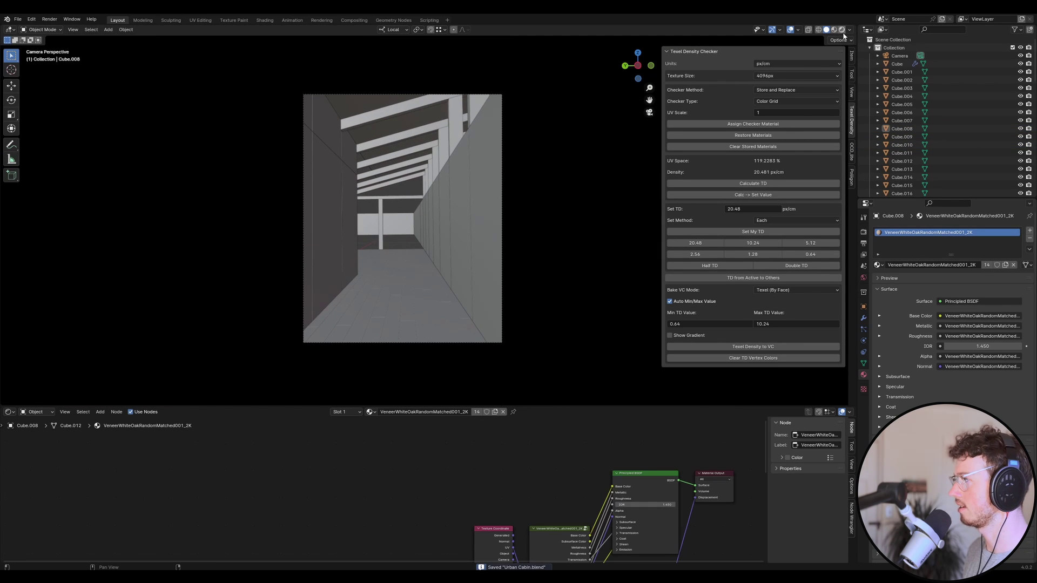
Switch the viewport to Rendered shading and enlarge the 3D view over the node editor.
left_click(842, 30)
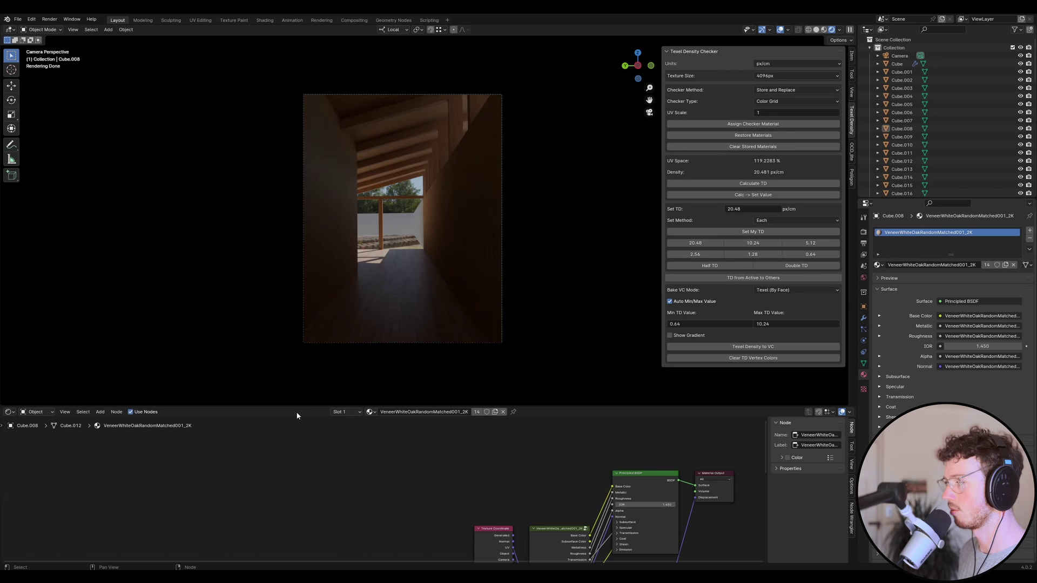
left_click_drag(296, 406, 295, 490)
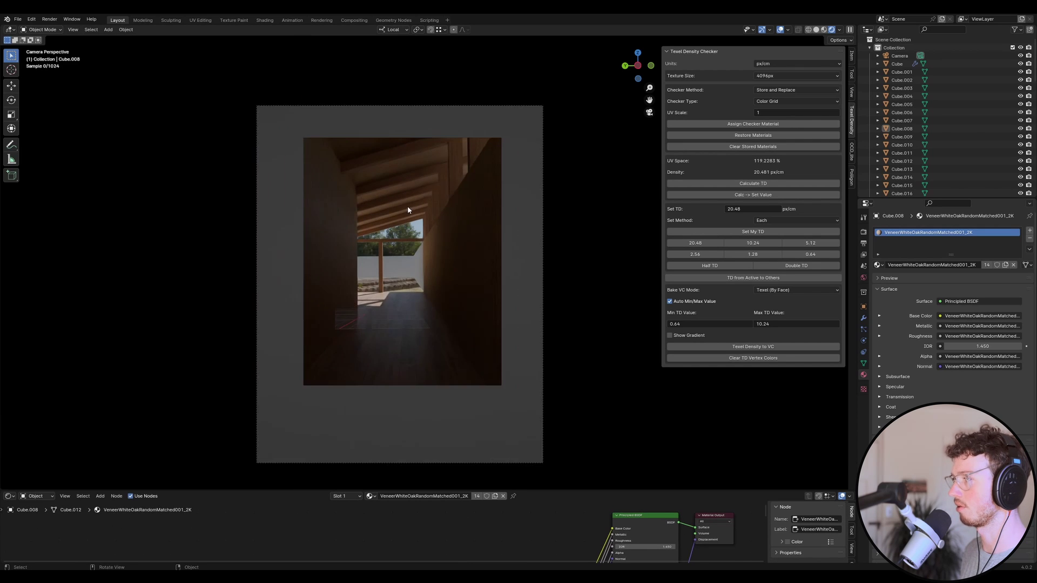